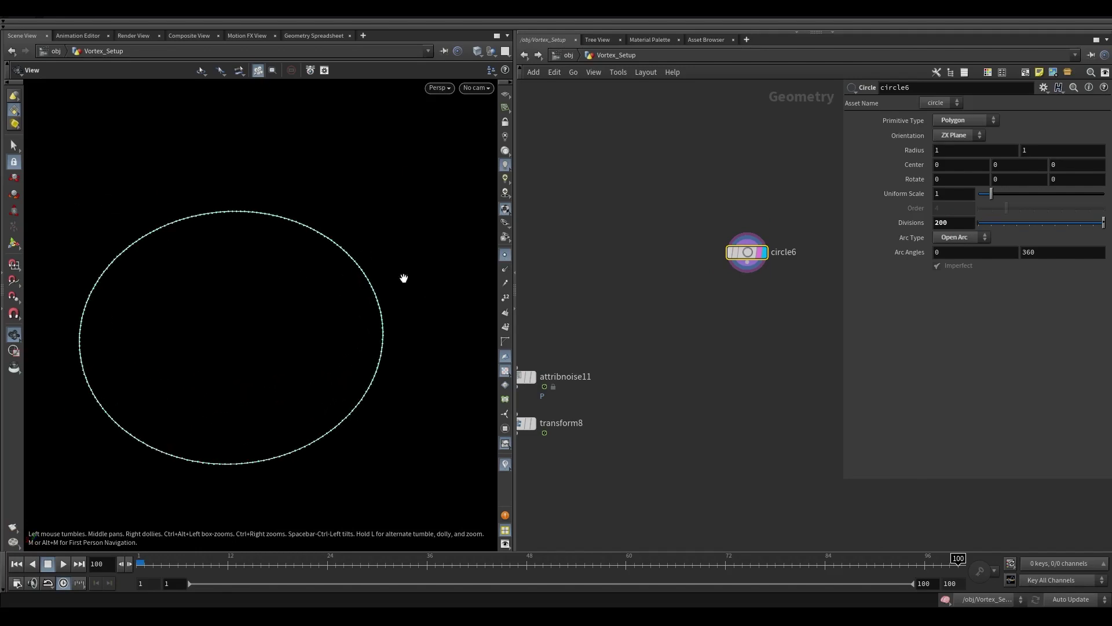
- Add a PolyFrame node connected to the output of circle6 and make it the displayed node
left_click_drag(278, 397, 447, 366)
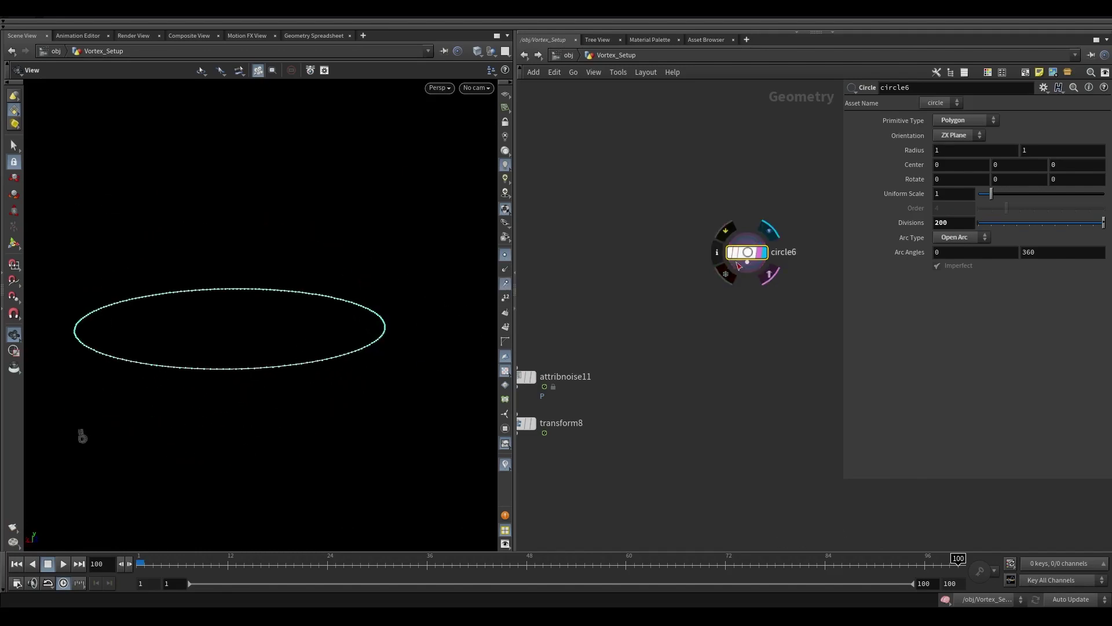
left_click_drag(747, 263, 757, 300)
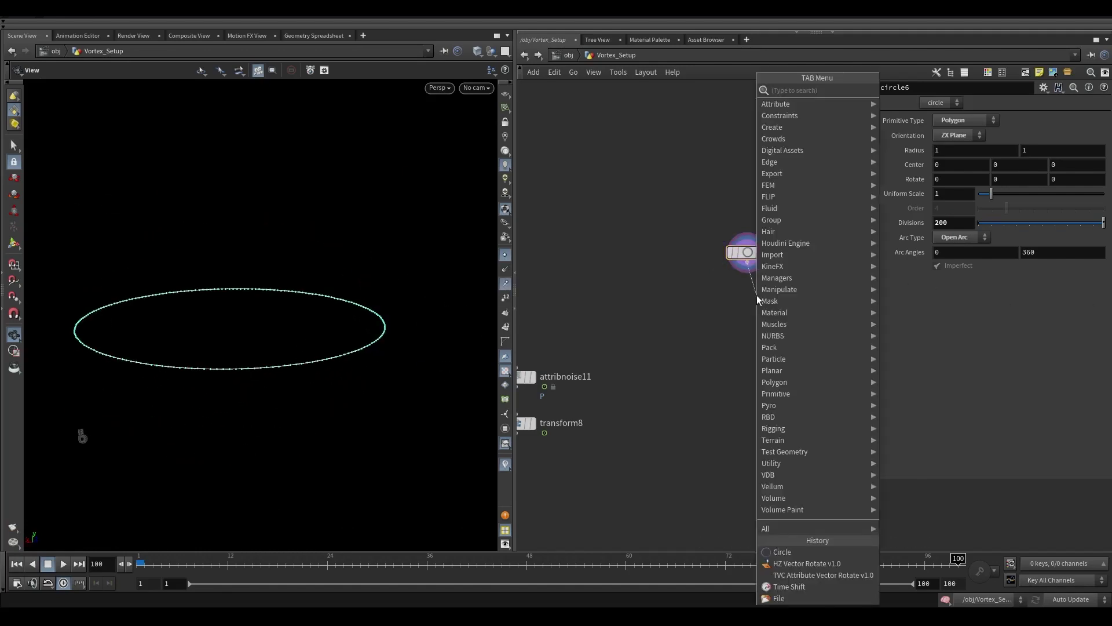
type("polyfr")
key("Return")
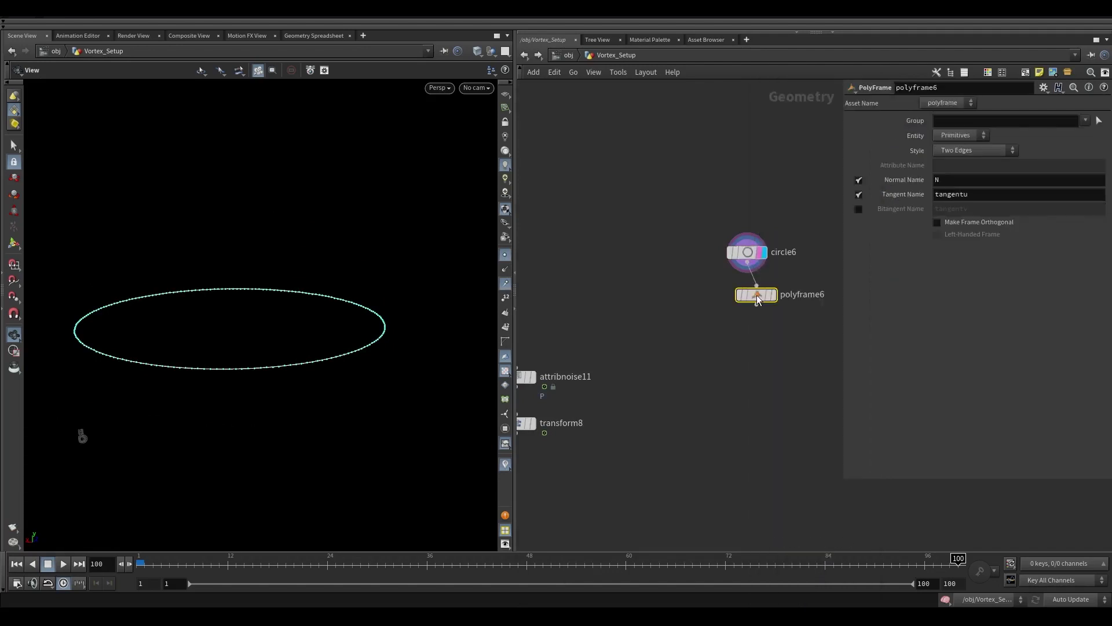
scroll(757, 300, "up", 3)
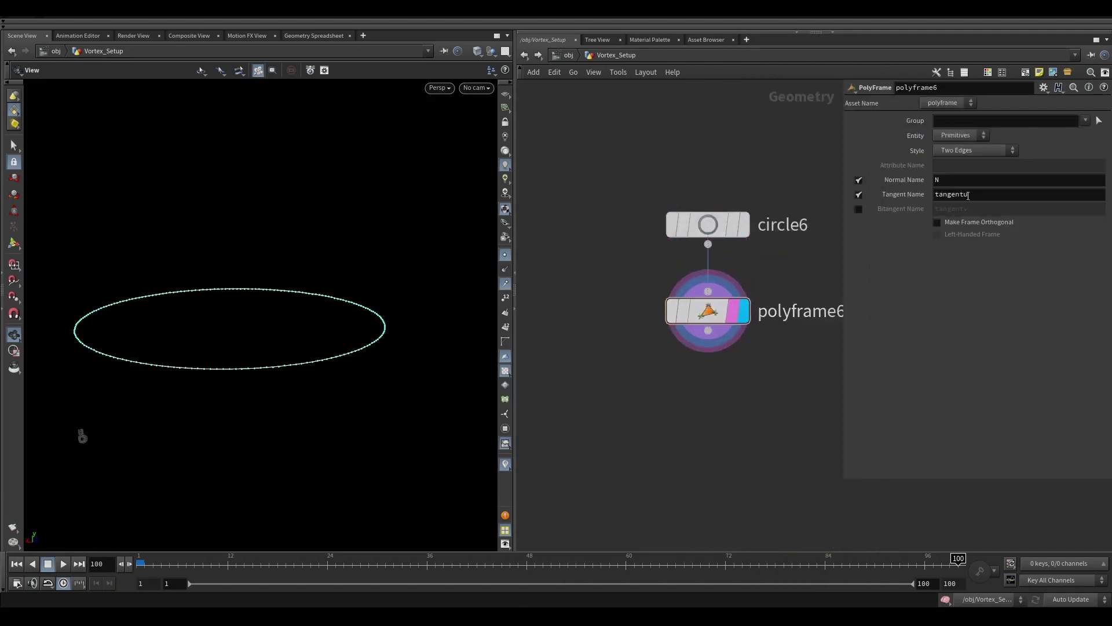
- Turn off the PolyFrame's normal output, name its tangent attribute N, and show the point normals in the viewport
double_click(968, 195)
left_click(860, 180)
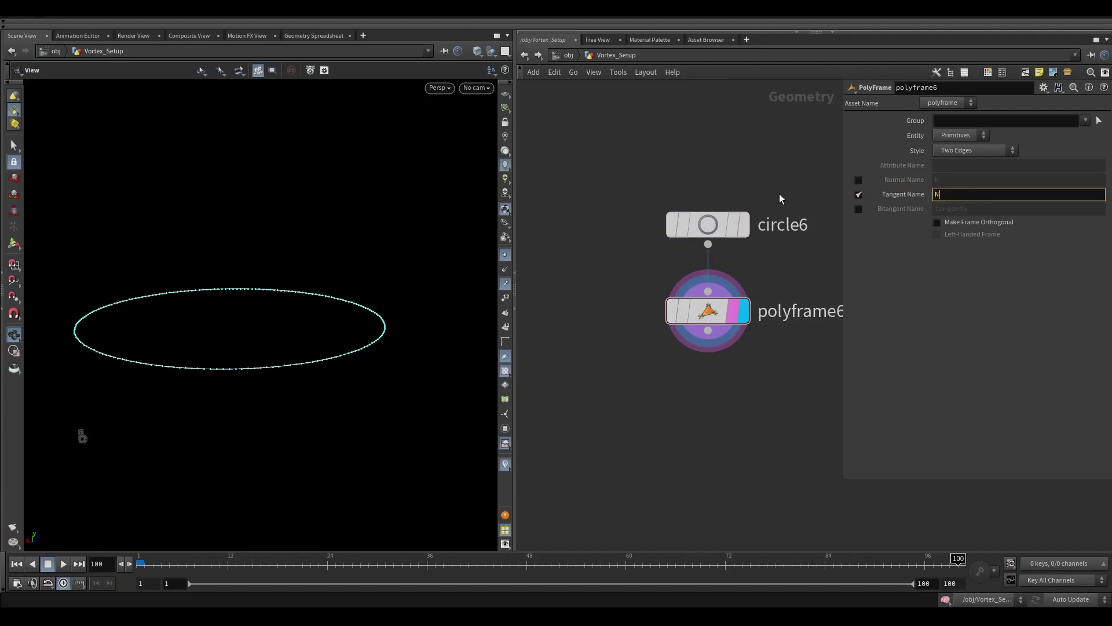
key("Return")
left_click(506, 255)
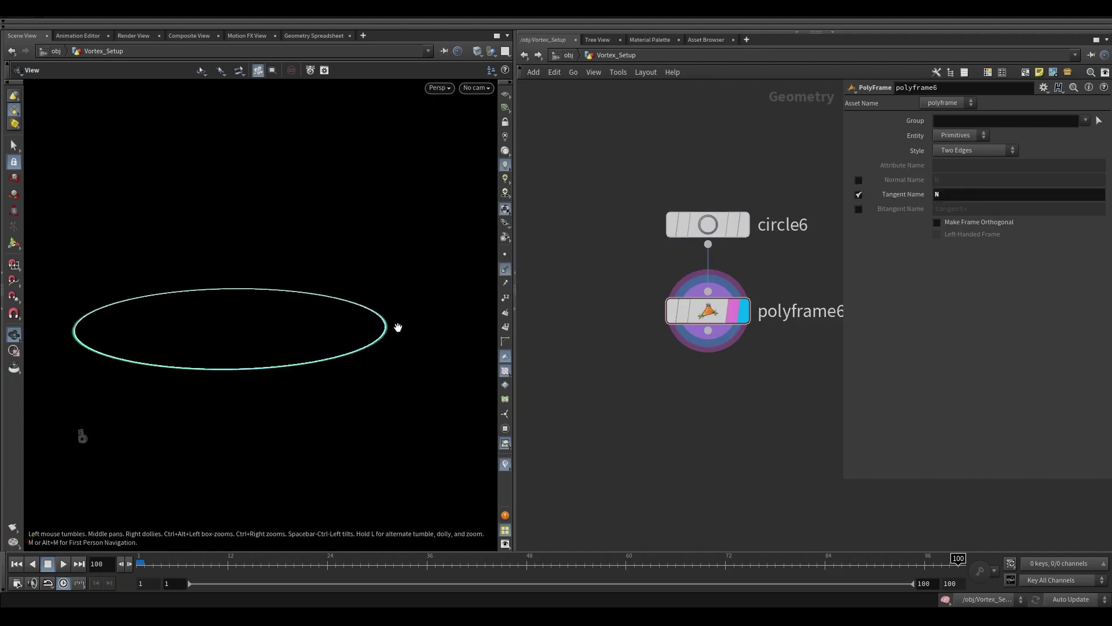
key("space+g")
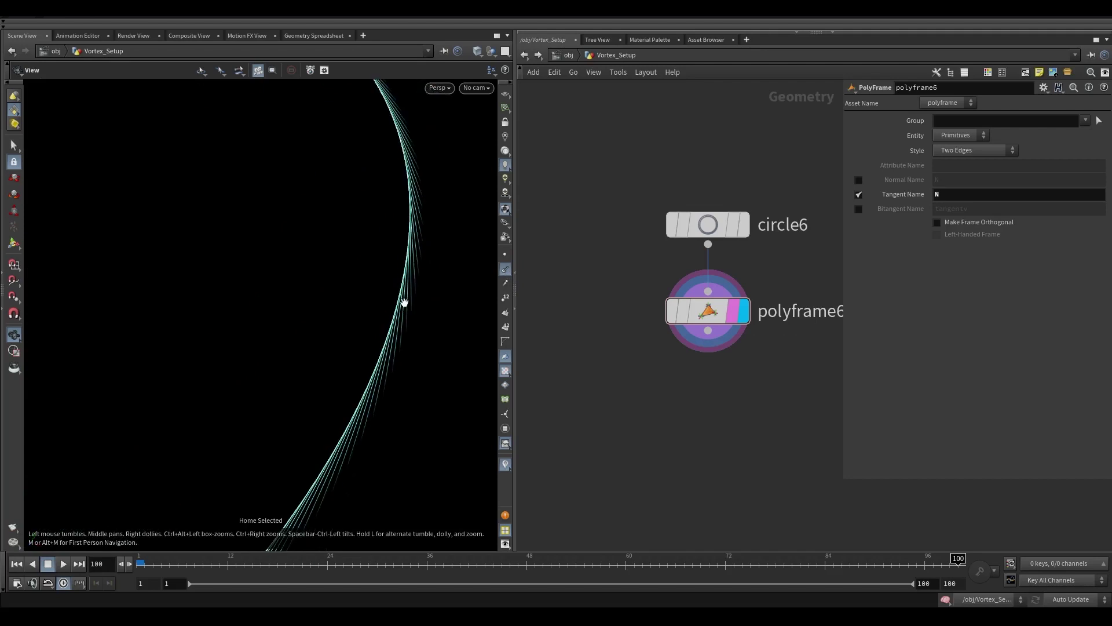
- Add an HZ Vector Rotate v1.0 node directly beneath polyframe6, wired to its output, and display it
scroll(648, 342, "up", 2)
left_click(742, 323)
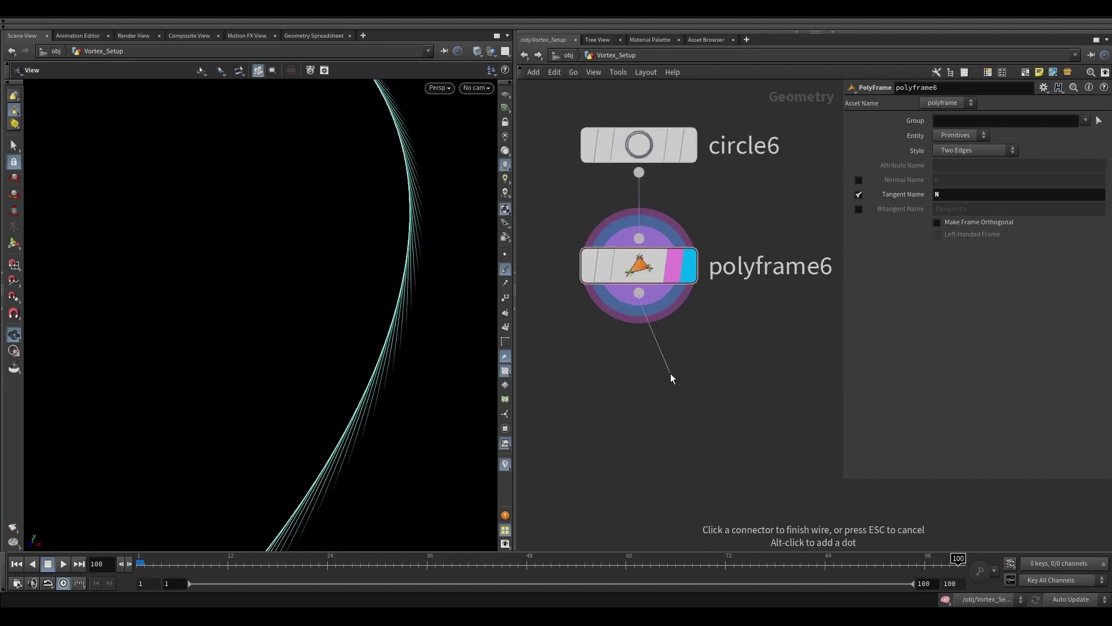
key("Tab")
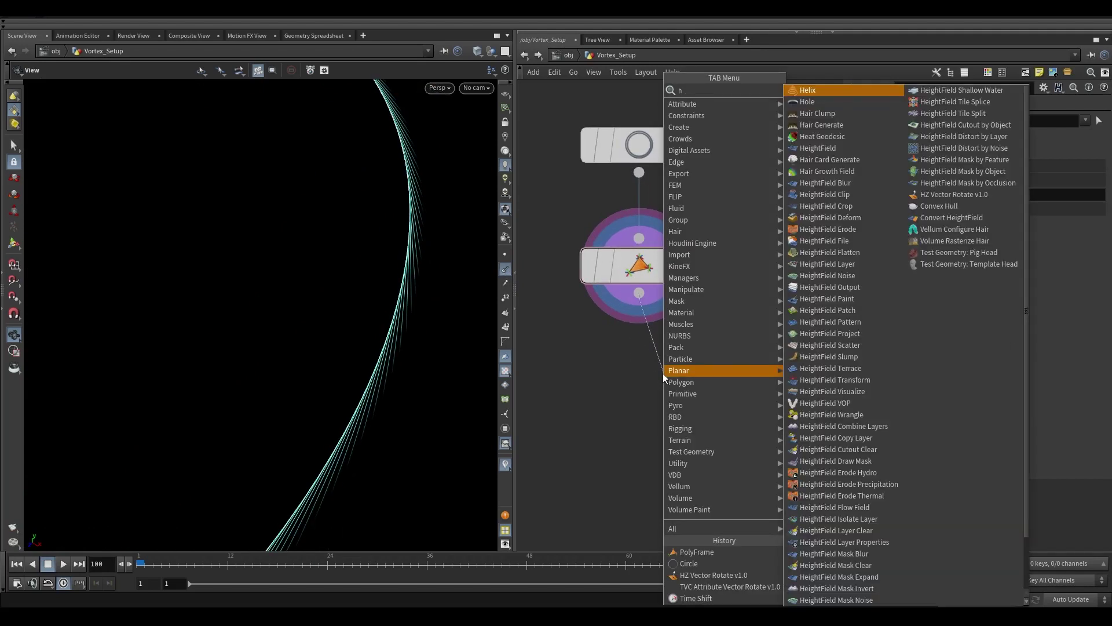
left_click(714, 574)
left_click(723, 442)
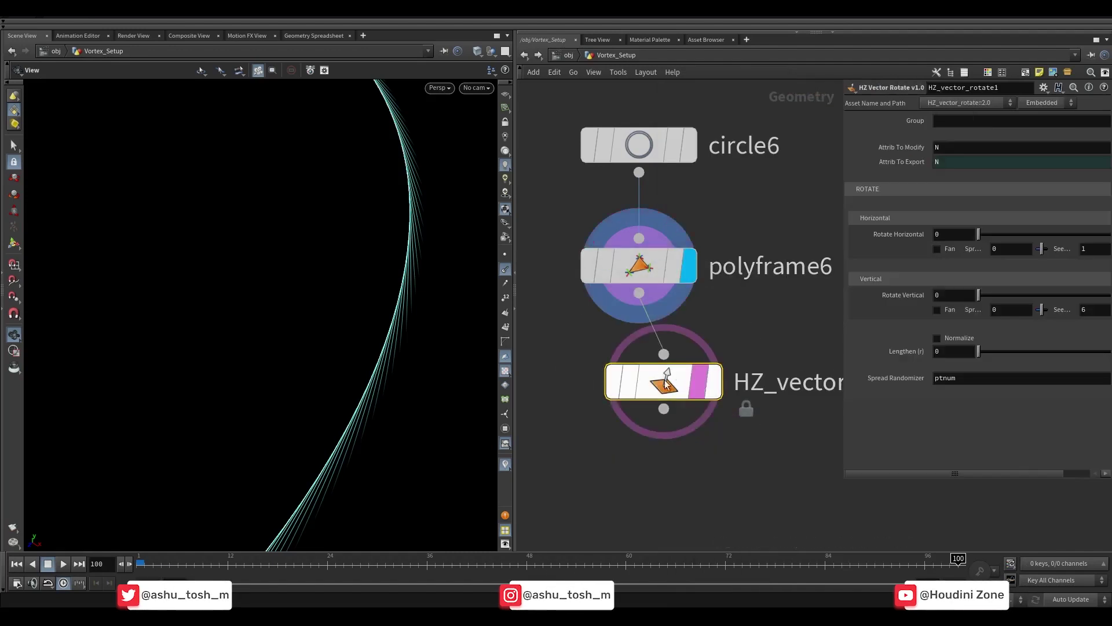
left_click_drag(664, 380, 639, 381)
left_click_drag(367, 423, 416, 394)
left_click(690, 380)
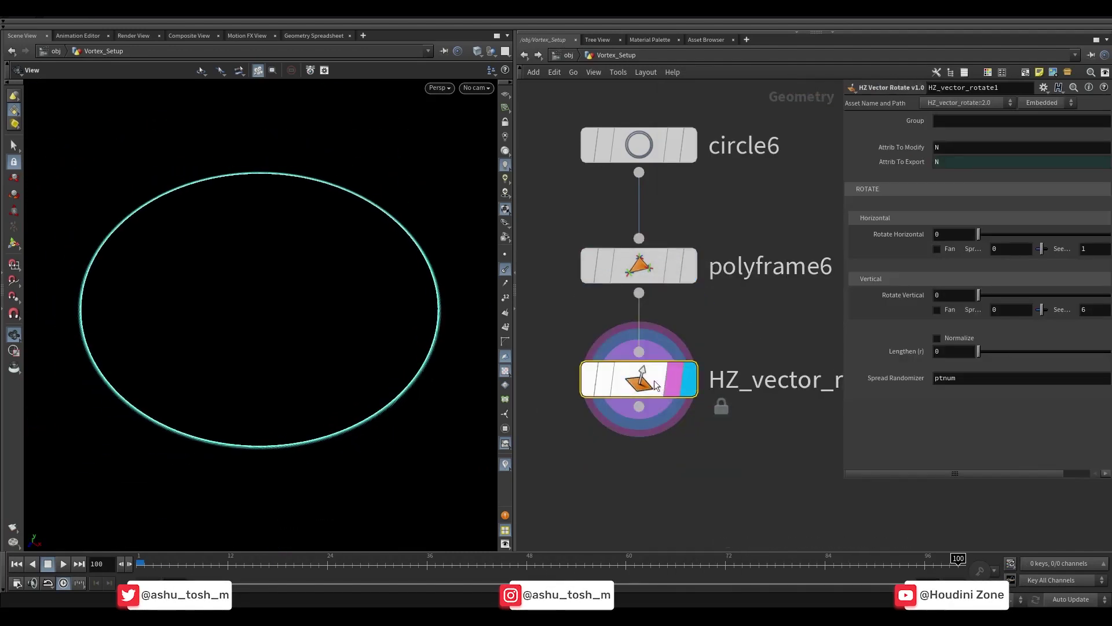
- Set the vector rotate node's Rotate Horizontal to 218 and check the normals around the circle
scroll(668, 371, "down", 1)
middle_click_drag(746, 463, 668, 370)
left_click(943, 152)
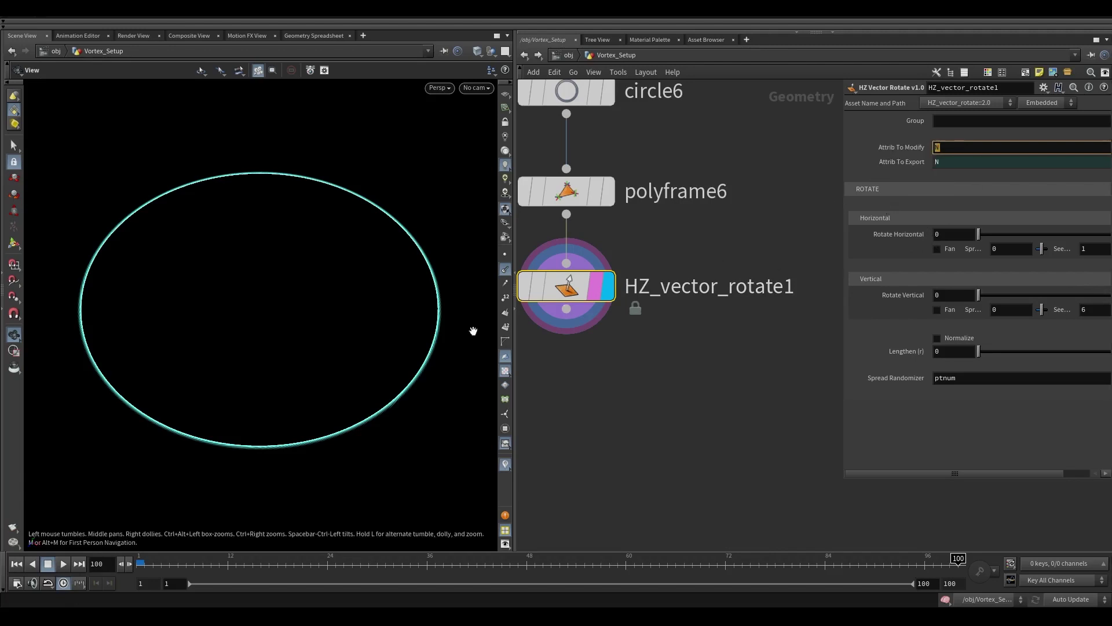
left_click_drag(472, 331, 503, 271)
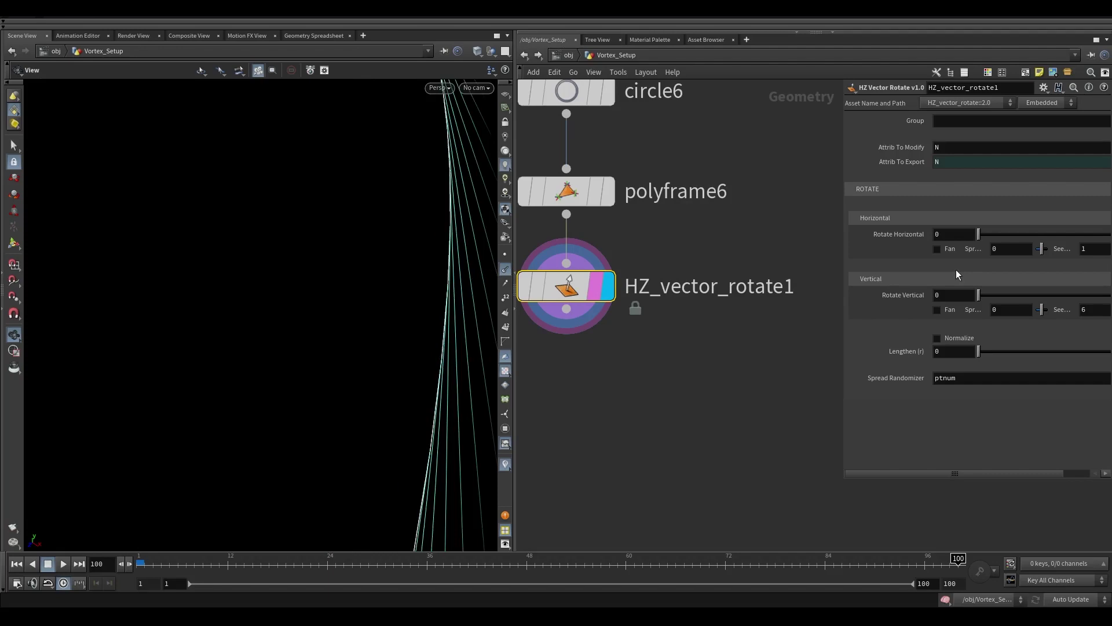
left_click(953, 234)
type("218")
key("Return")
left_click_drag(341, 370, 443, 340)
left_click_drag(366, 301, 322, 260)
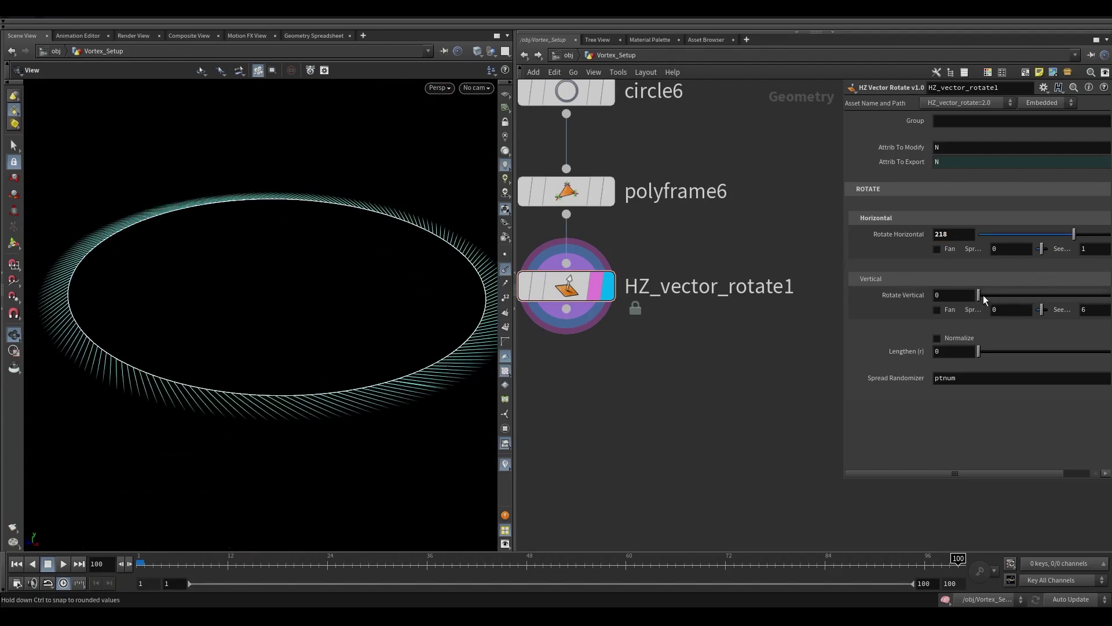
- Set the vector rotate node's Rotate Vertical to 345 and check the tilt of the normals from the side
left_click_drag(983, 295, 1014, 294)
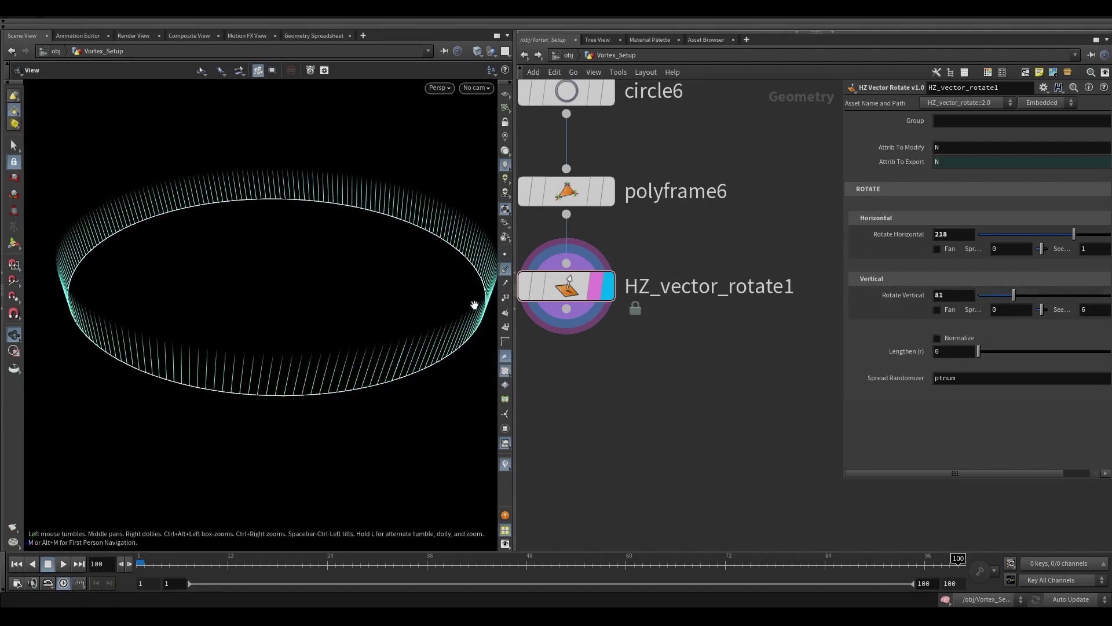
left_click_drag(474, 305, 484, 256)
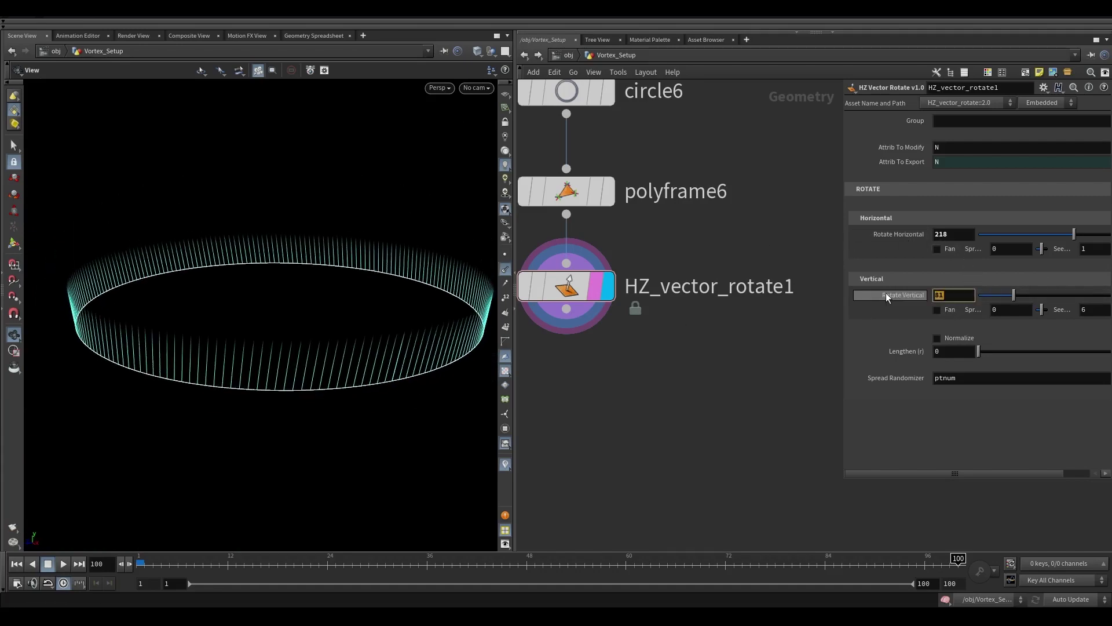
type("345")
key("Return")
left_click_drag(446, 400, 452, 374)
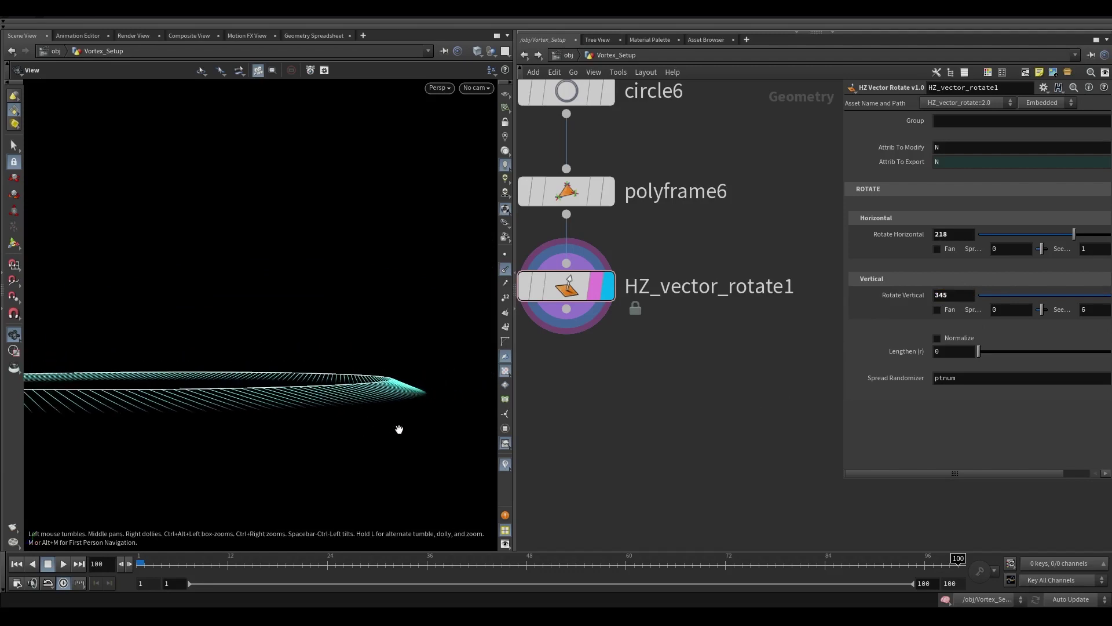
left_click_drag(399, 429, 370, 347)
- Add an Attribute Wrangle wired to the output of HZ_vector_rotate1 and make it the displayed node
left_click_drag(661, 304, 663, 381)
type("wrangle")
key("Return")
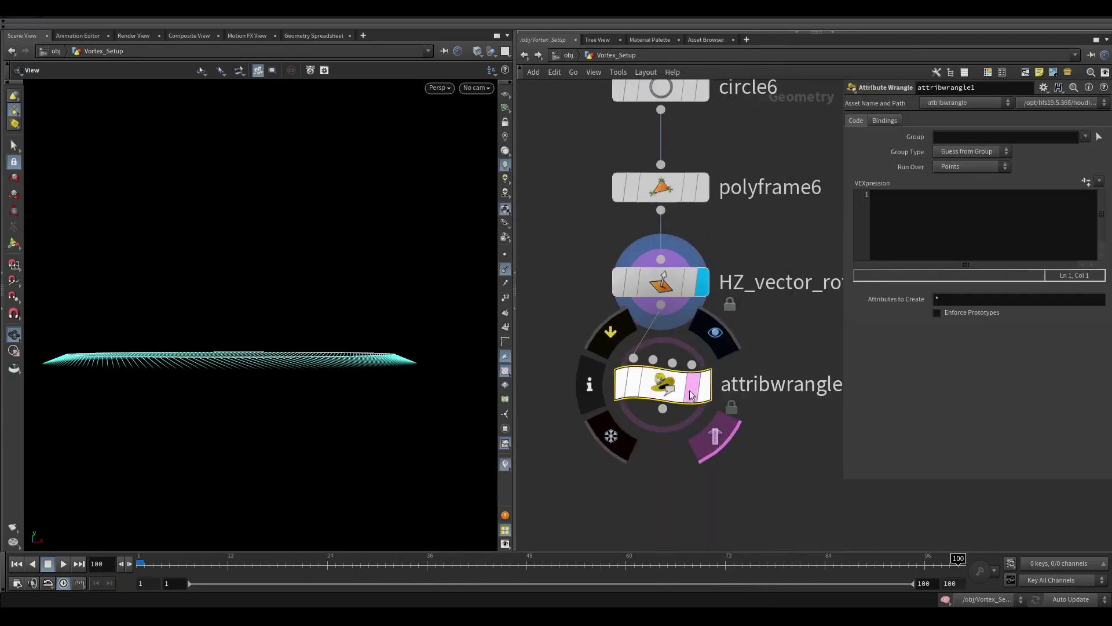
left_click(692, 395)
- Enter the wrangle's VEX code "v@v = v@N;" followed by "v@v *= -10;" on a second line
left_click(923, 260)
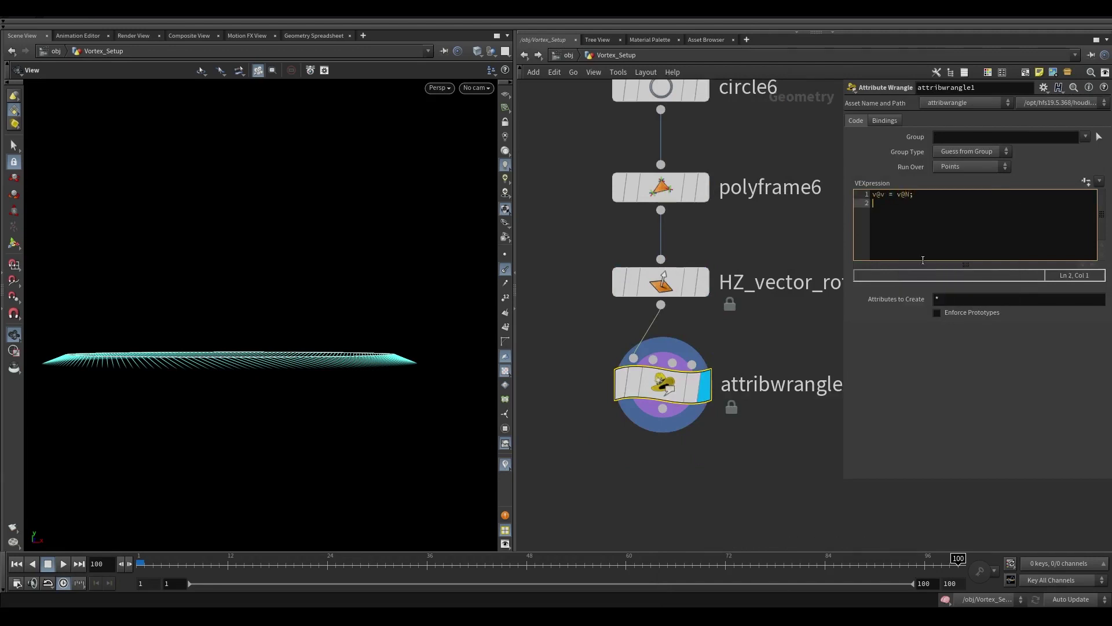
type("v@v *= -10;")
left_click(729, 492)
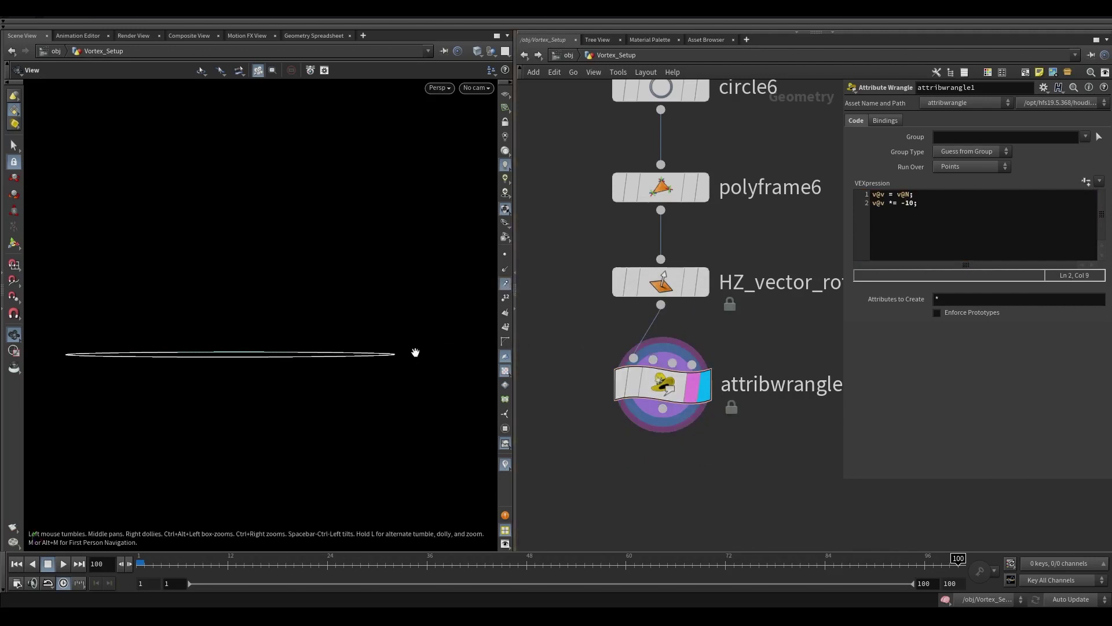
- Compare the point attributes of the vector rotate and wrangle nodes, and inspect the velocity vectors around the circle
left_click(670, 289)
middle_click(670, 289)
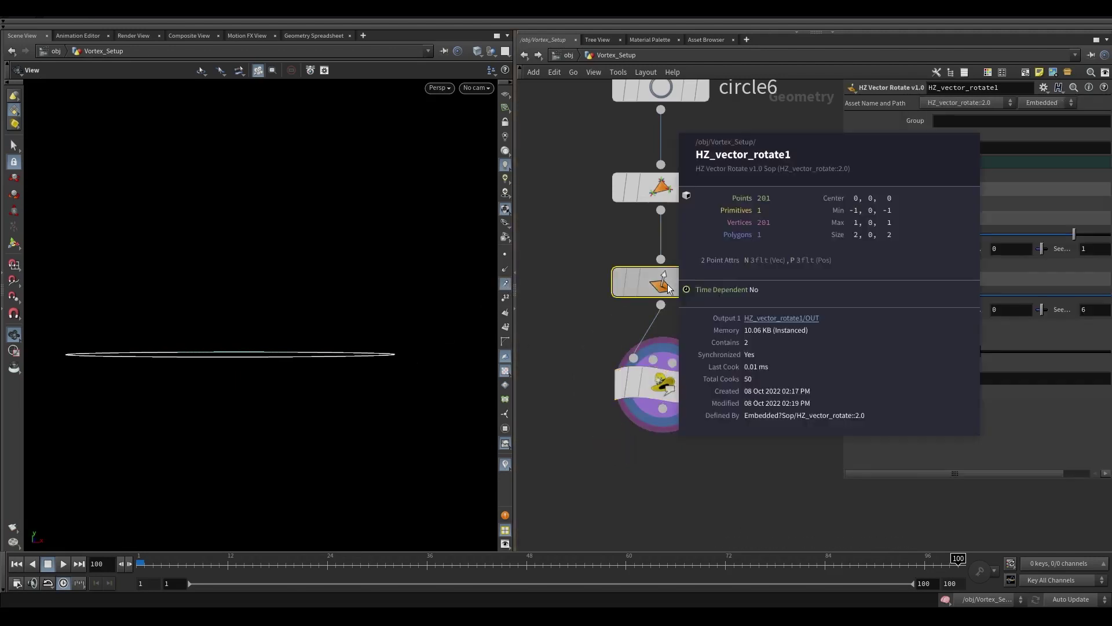
middle_click(676, 397)
left_click(675, 392)
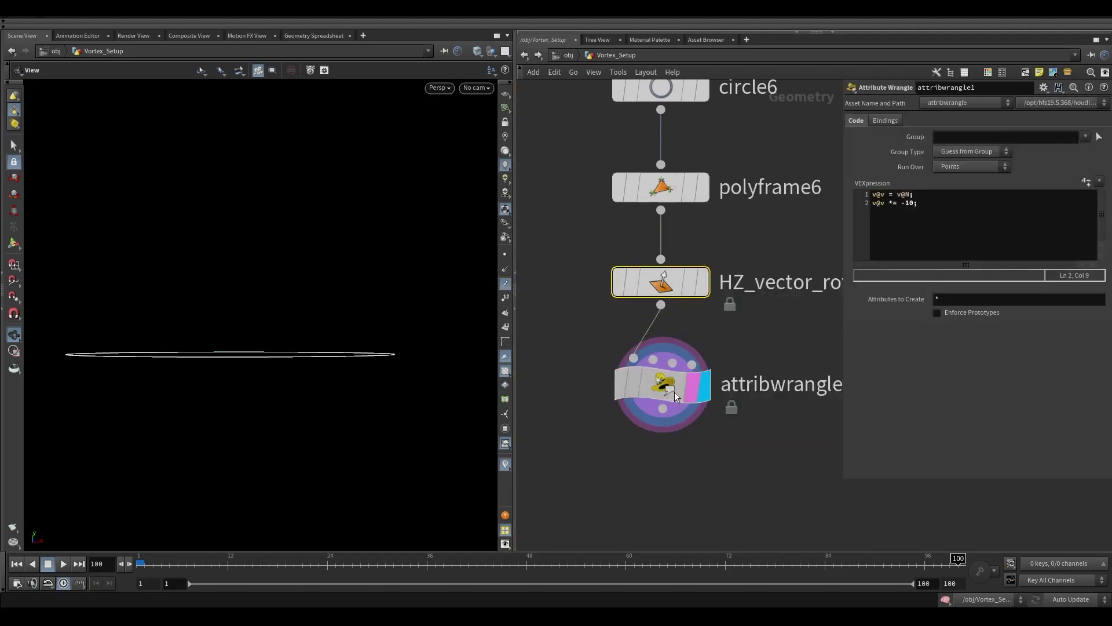
left_click_drag(365, 355, 348, 492)
middle_click(666, 389)
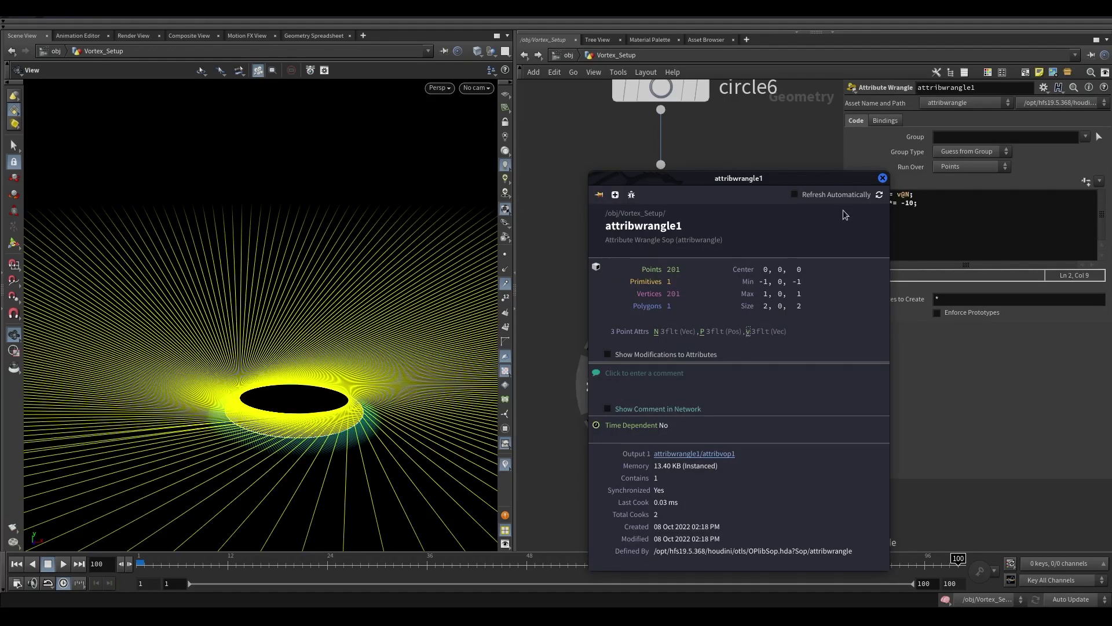
left_click(882, 178)
left_click_drag(417, 251, 397, 369)
right_click_drag(372, 318, 318, 377)
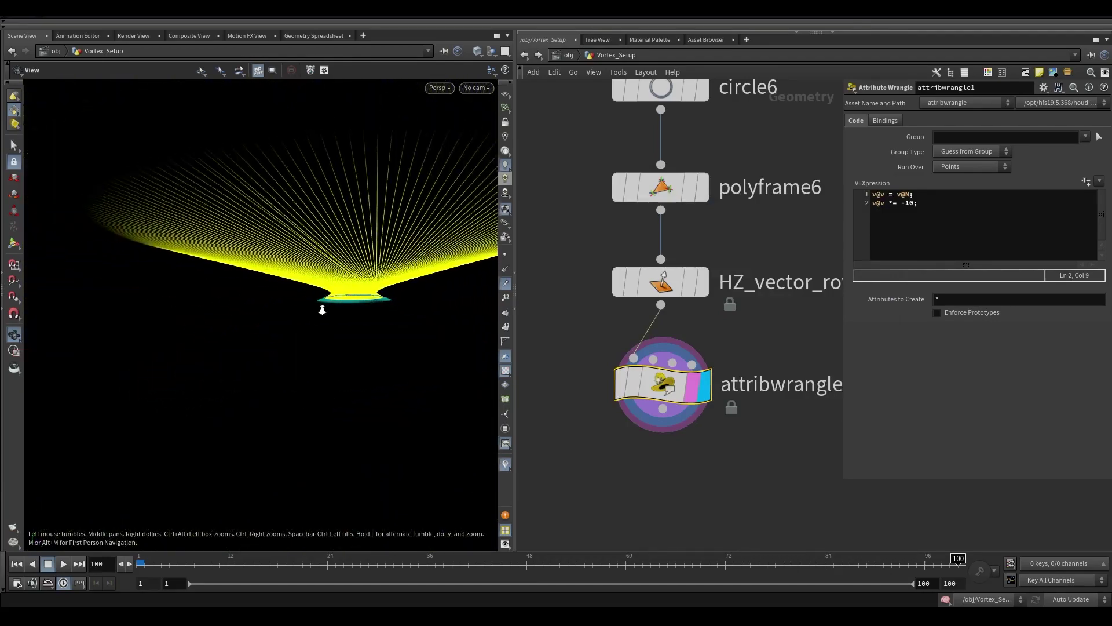
- Add a Transform node beneath attribwrangle1, wired to its output
scroll(697, 397, "up", 1)
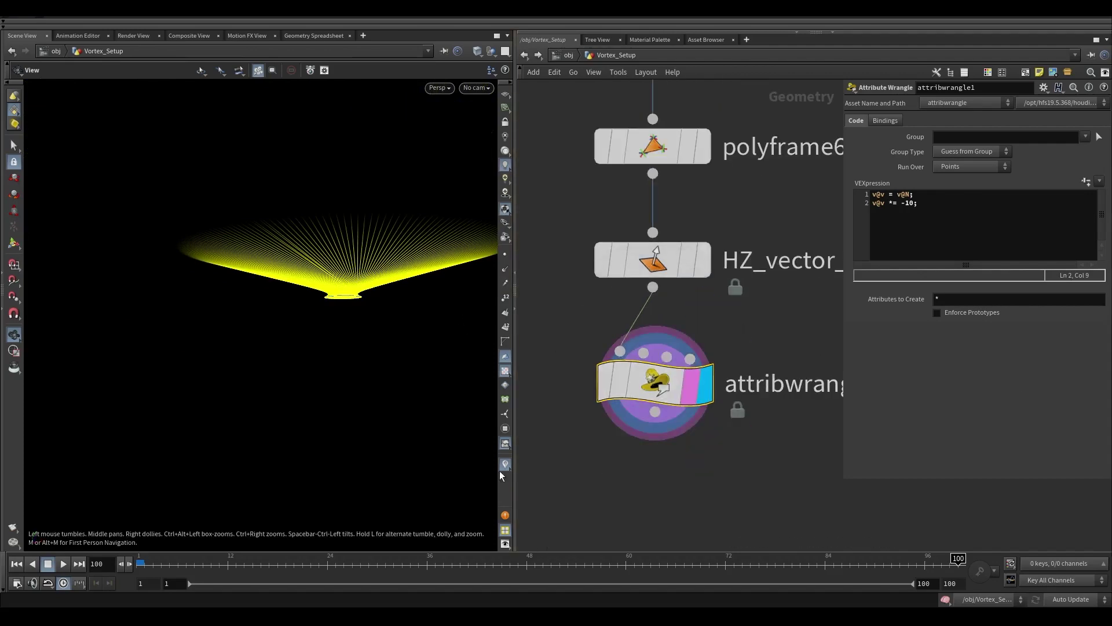
scroll(364, 325, "up", 3)
key("Tab")
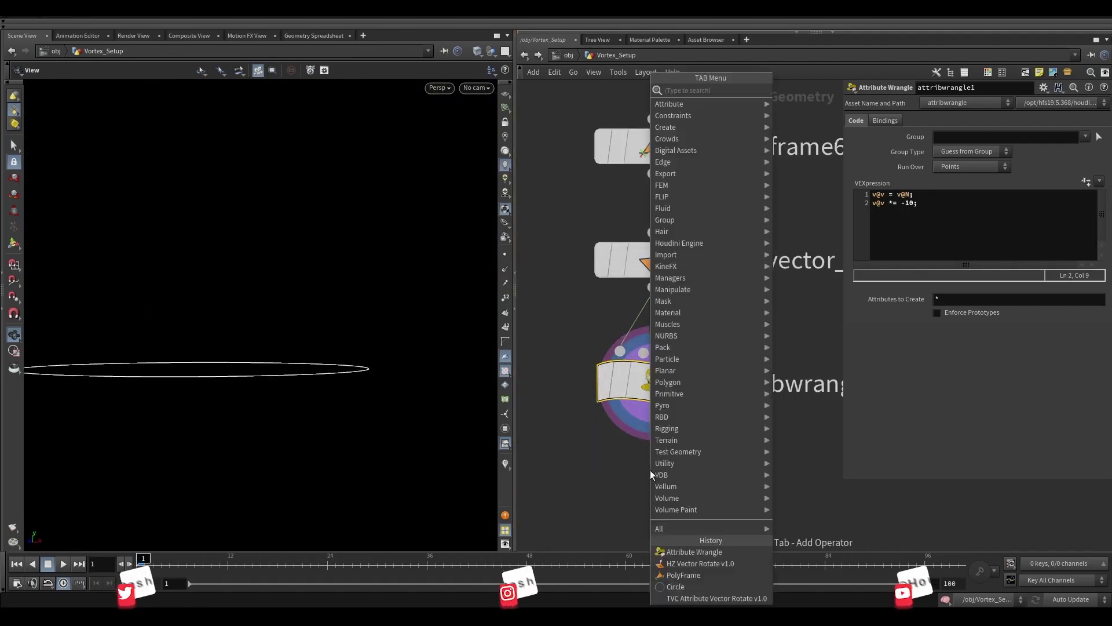
type("tra")
key("Down")
key("Down")
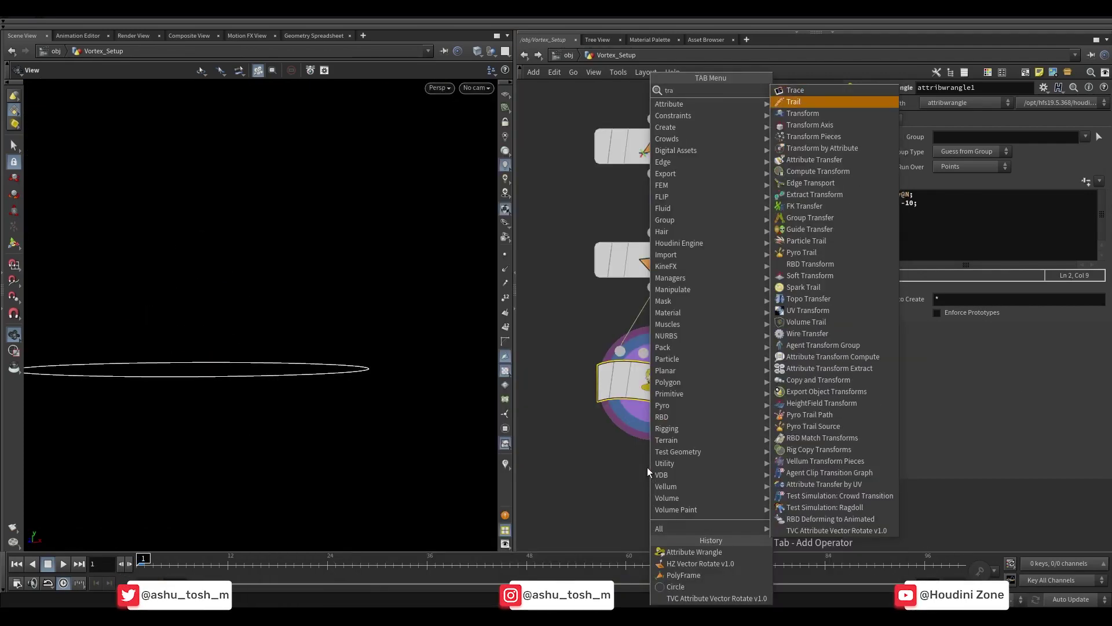
key("Return")
left_click(701, 503)
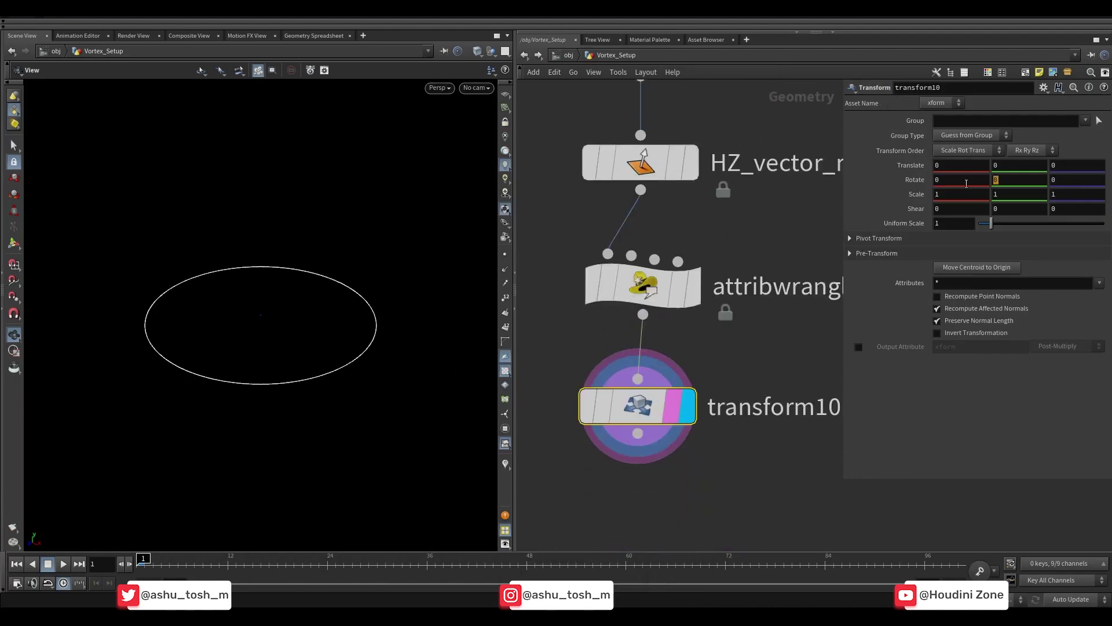
left_click(906, 177)
type("-@Frame")
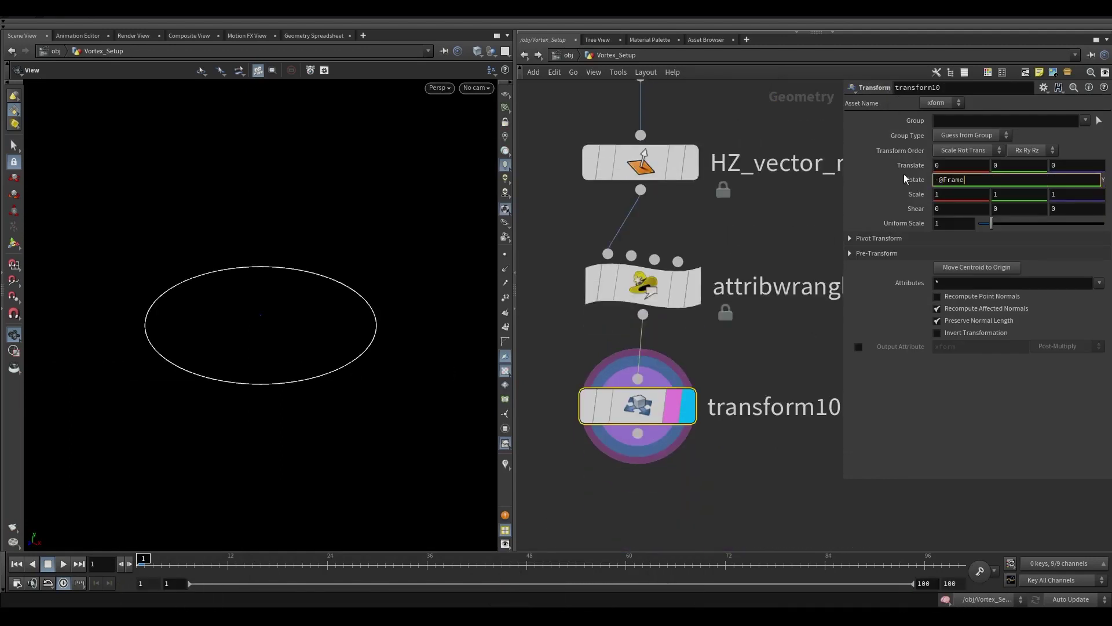
key("Return")
- Copy the pyrosource5, attribnoise12, volumerasterizeattributes5 and pyrosolver5 nodes from the existing smoke network
scroll(593, 368, "down", 3)
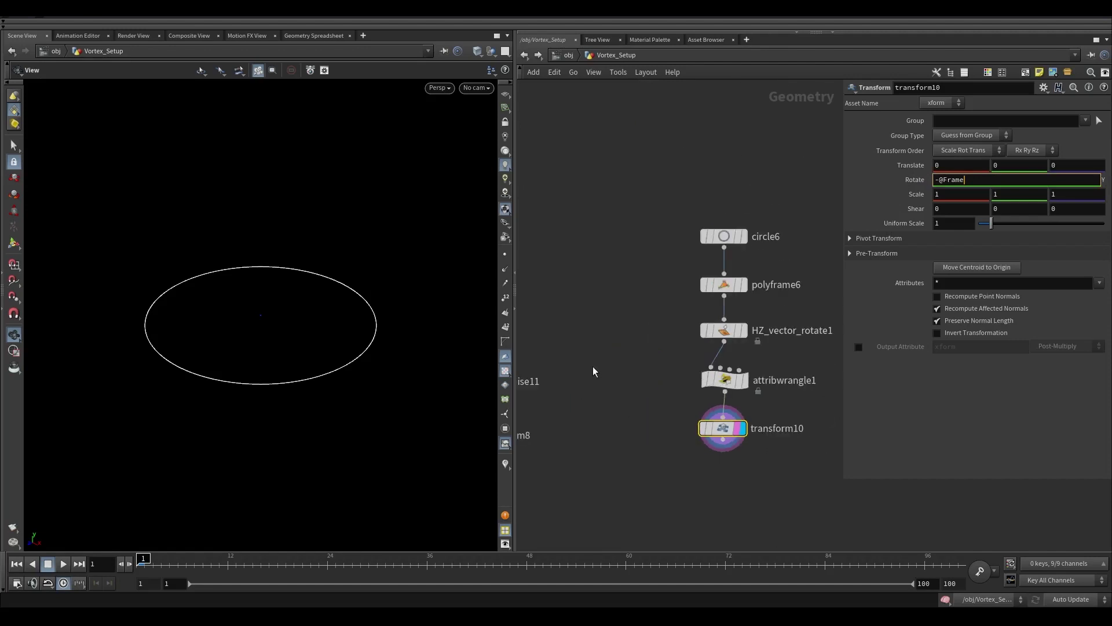
middle_click_drag(593, 368, 669, 252)
scroll(668, 251, "up", 2)
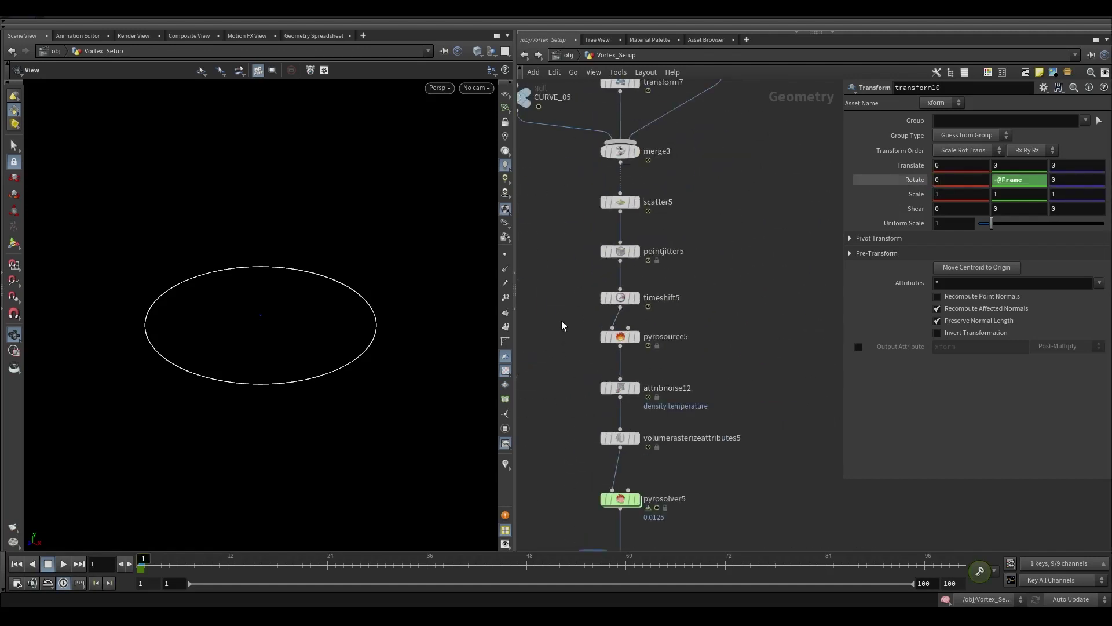
left_click_drag(561, 325, 672, 513)
scroll(659, 399, "down", 4)
key("ctrl+c")
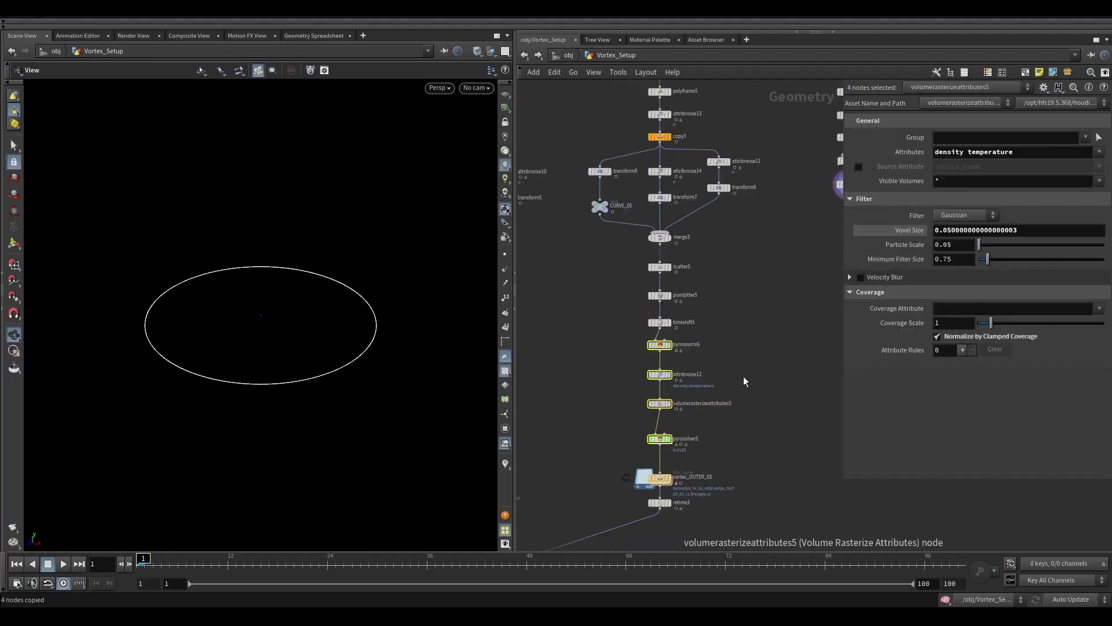
- Paste the four copied pyro nodes beneath transform10 and wire the transform's output into the pasted Pyro Source
middle_click_drag(805, 335, 683, 233)
scroll(683, 233, "up", 3)
key("ctrl+v")
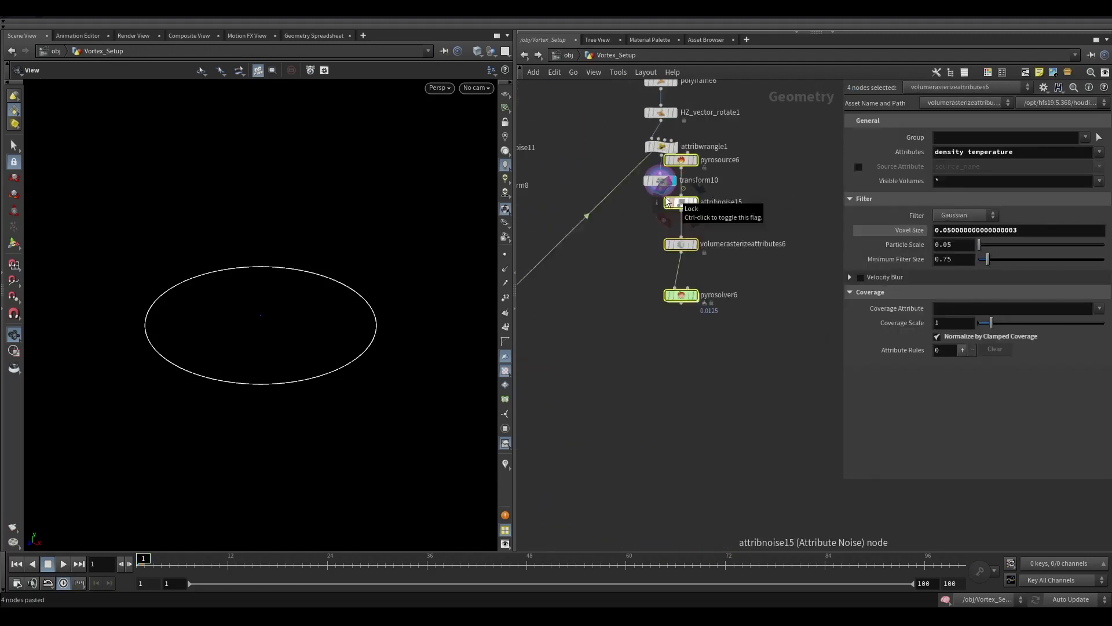
scroll(681, 228, "up", 3)
left_click(621, 270)
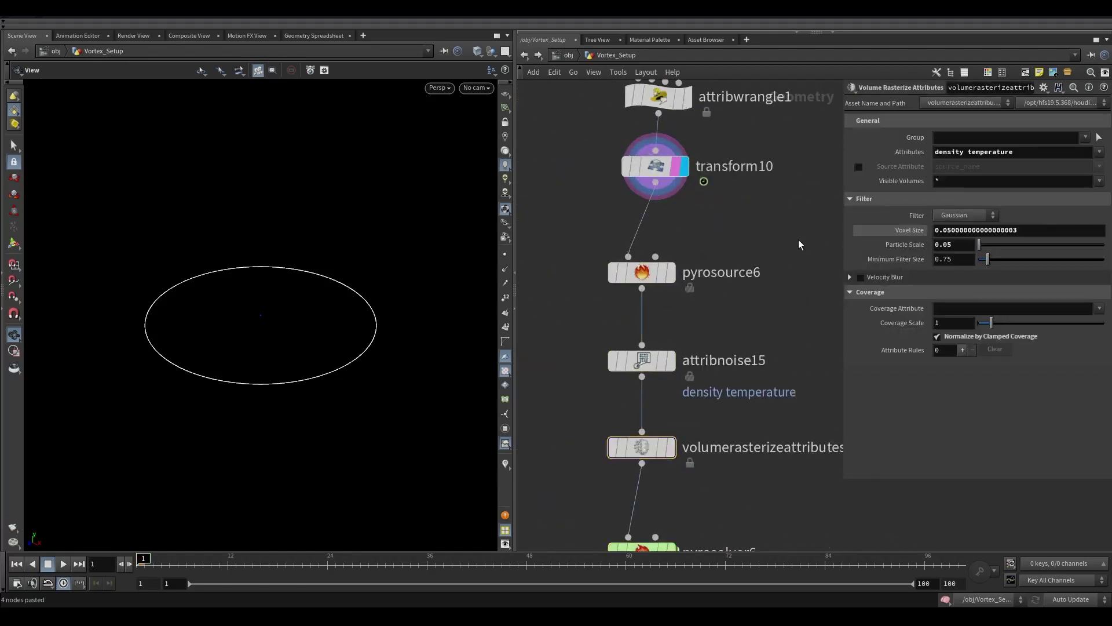
- Display the pasted Pyro Source node with its parameters and frame its points in the viewport
left_click(660, 281)
scroll(660, 281, "up", 2)
left_click(675, 269)
key("g")
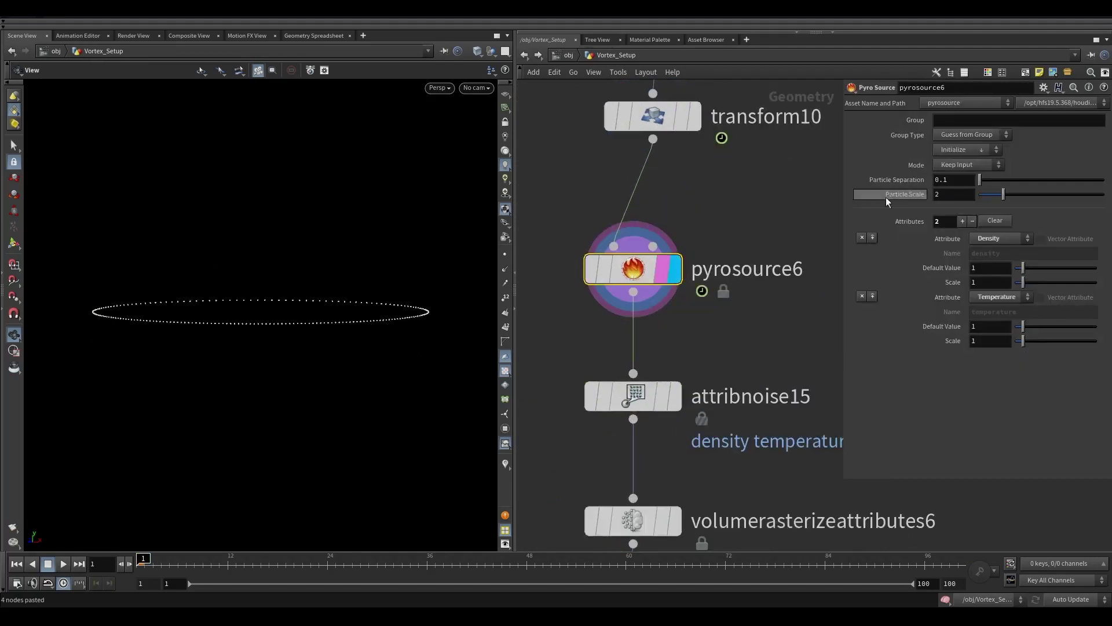
- Set the Pyro Source node's mode to Surface Scatter and view the scattered points from above
left_click(971, 165)
left_click(973, 164)
left_click(975, 164)
left_click(971, 177)
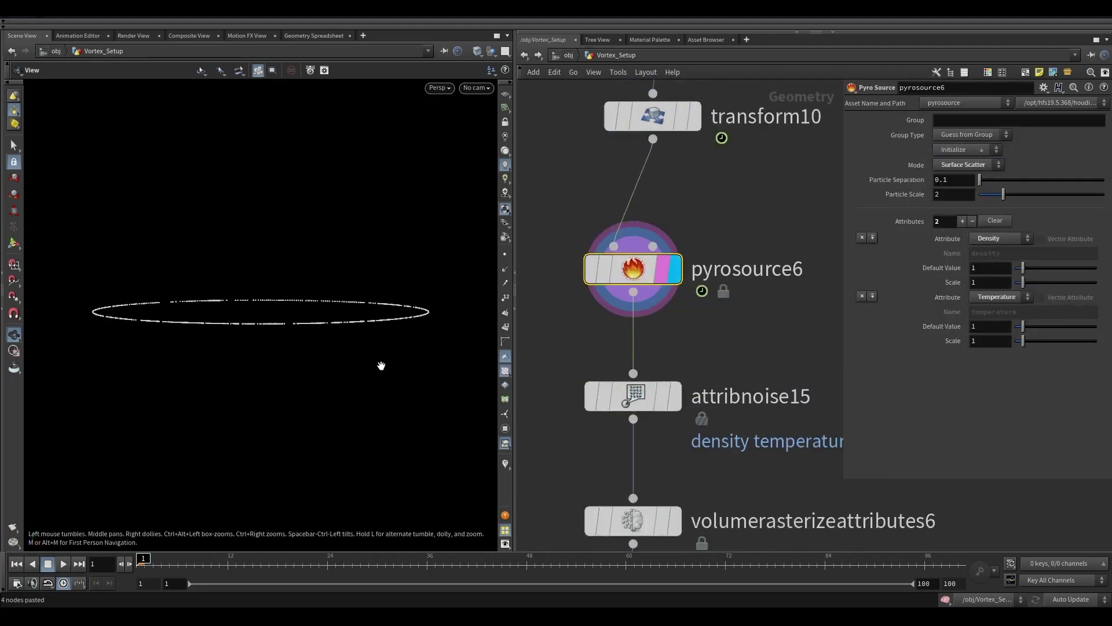
left_click_drag(379, 365, 381, 347)
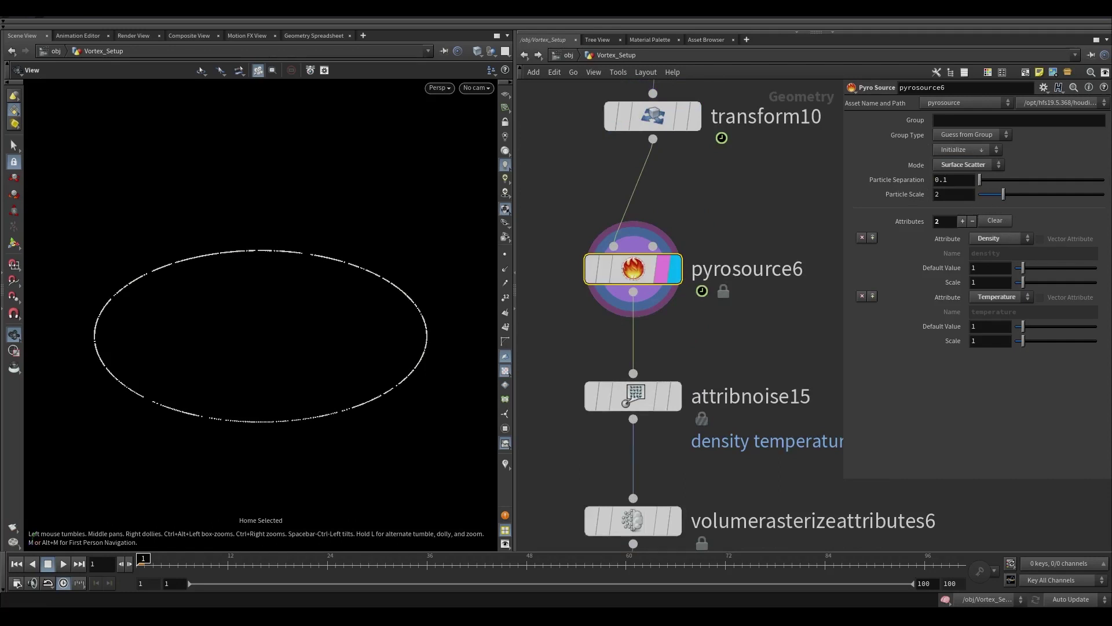
- Add a third attribute to the Pyro Source node and set it to Velocity
left_click(963, 221)
left_click(997, 355)
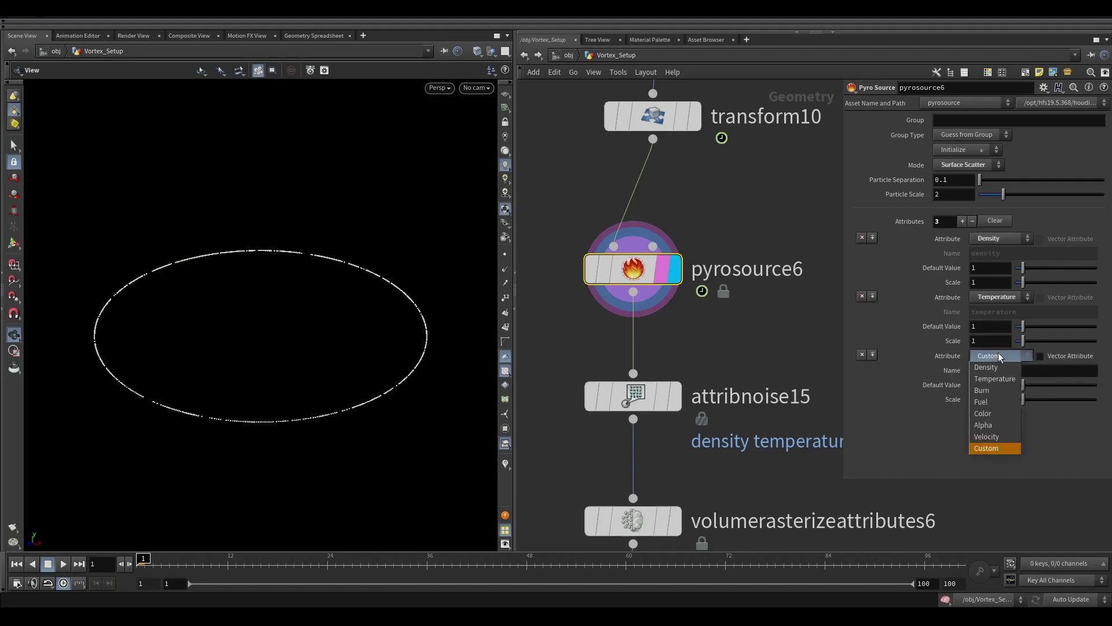
left_click(994, 437)
- Add v to the attributes of volumerasterizeattributes6, keep its voxel size at 0.05 and set its particle scale to 0.1
left_click(634, 520)
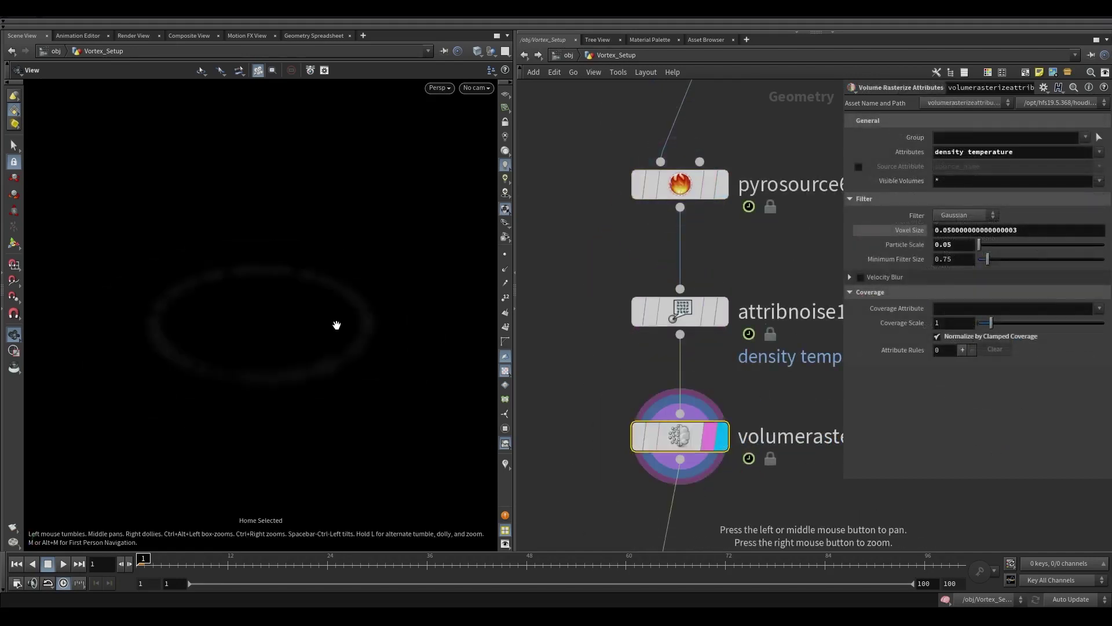
left_click(1027, 153)
key("Return")
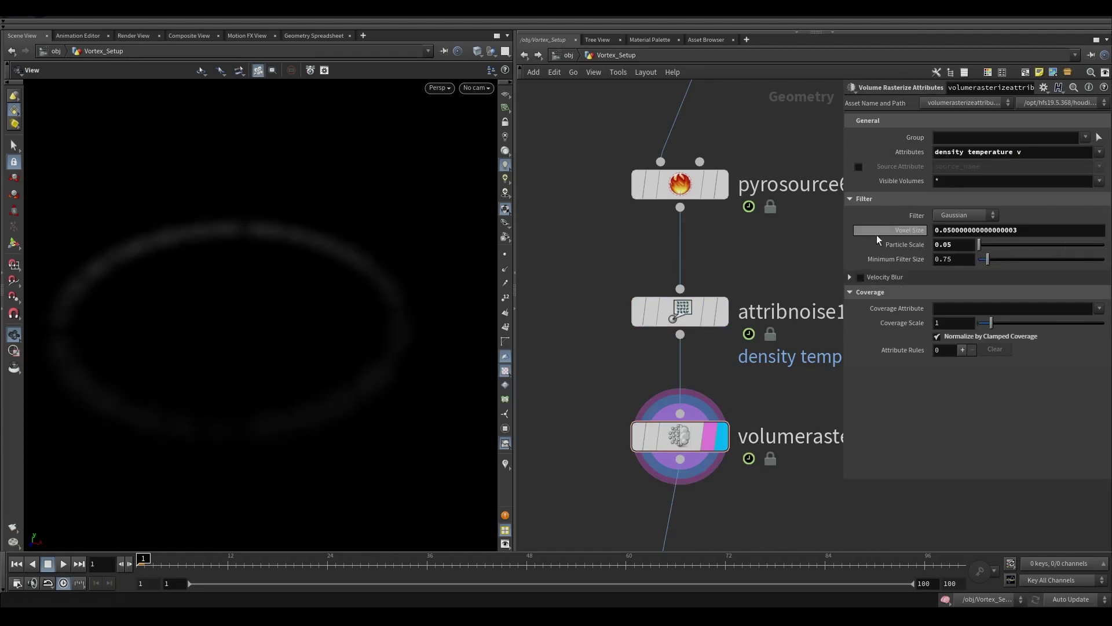
middle_click_drag(877, 234, 888, 228)
left_click_drag(946, 245, 1022, 243)
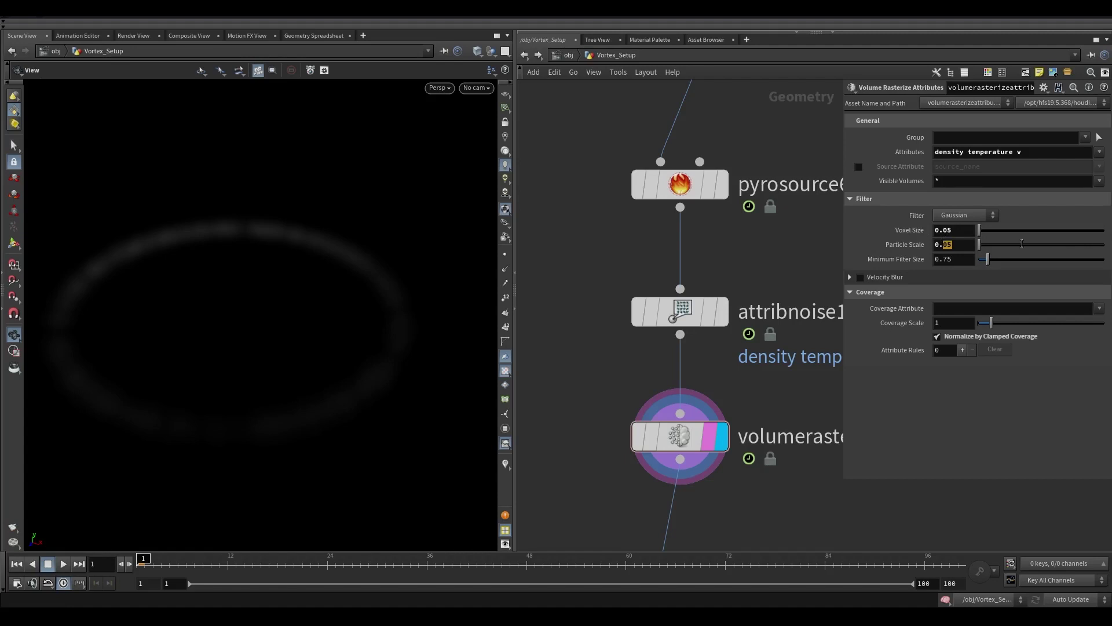
type("1")
key("Return")
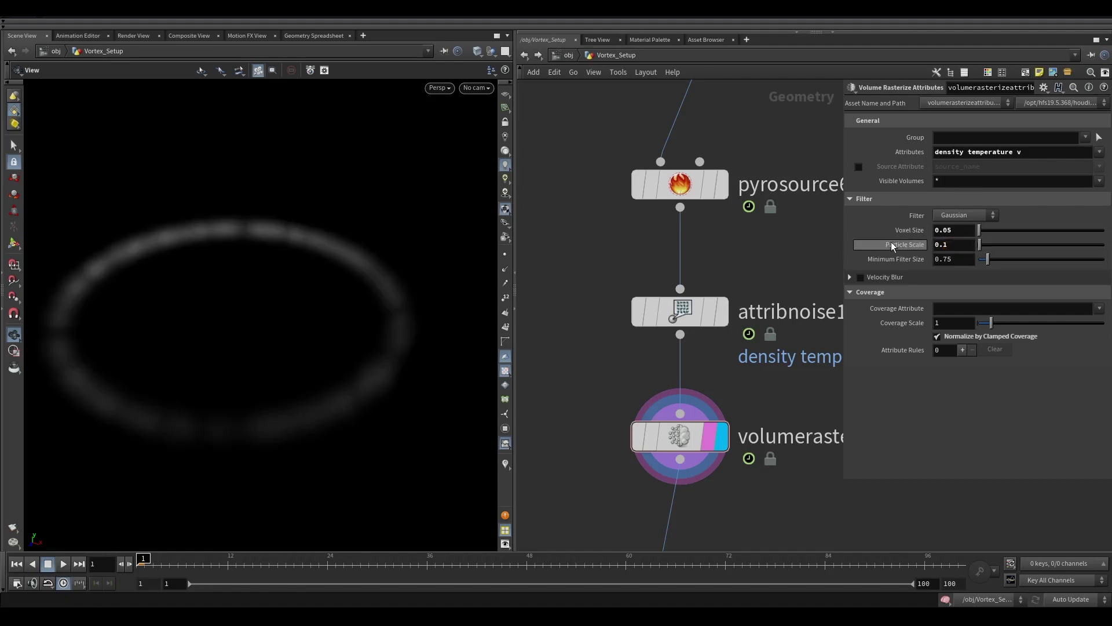
- Display pyrosolver6 and set its voxel size to 0.015
left_click(666, 188)
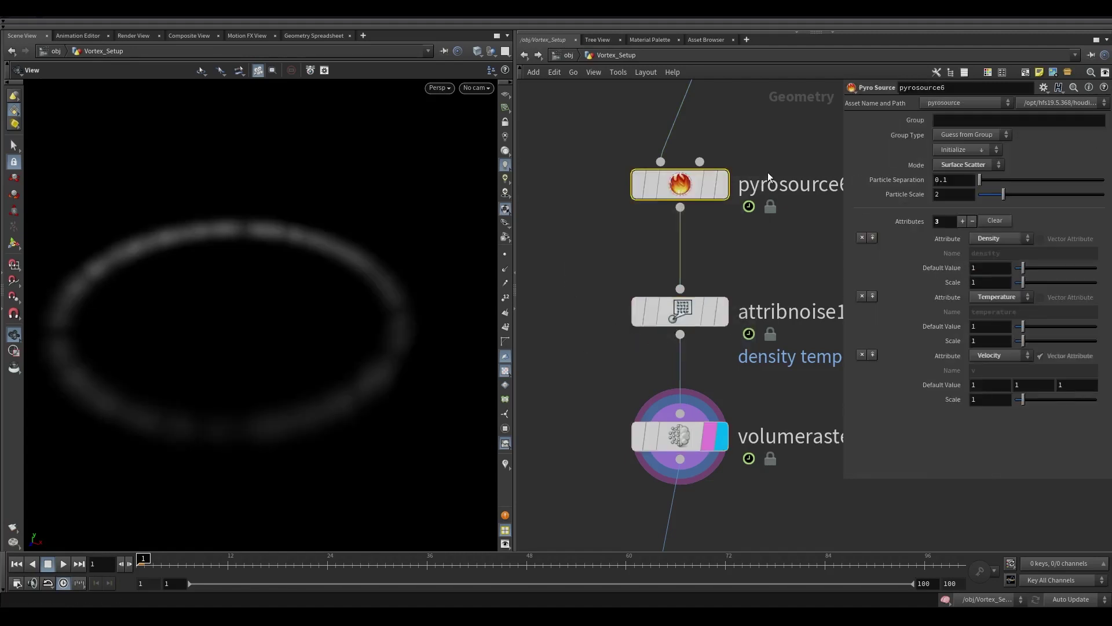
middle_click_drag(764, 430, 764, 249)
left_click(708, 405)
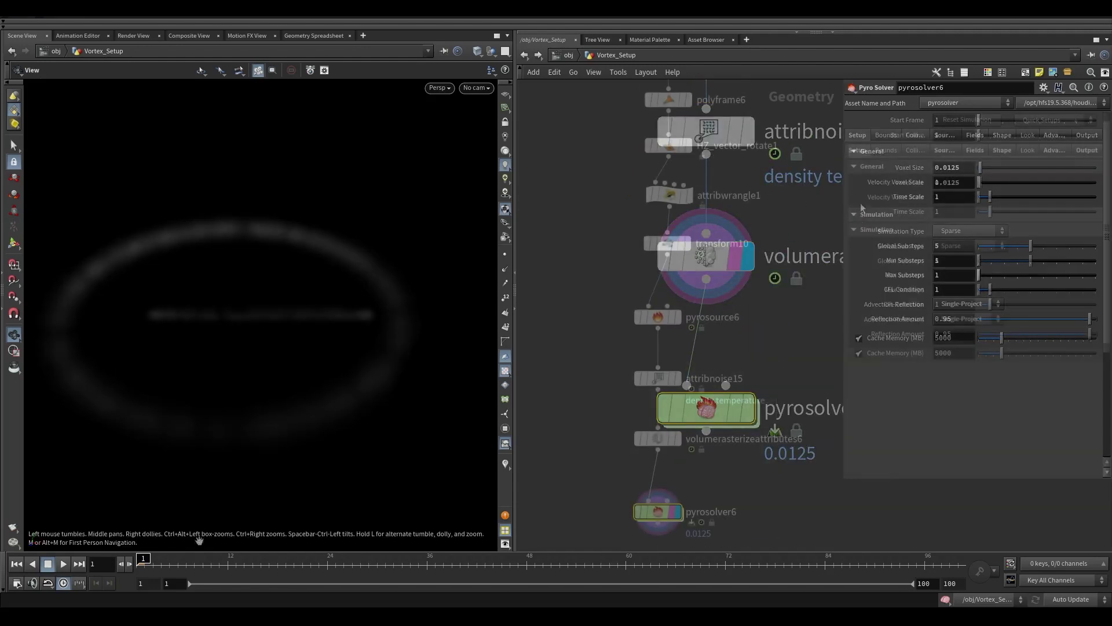
scroll(695, 347, "down", 3)
left_click_drag(947, 182, 976, 183)
type("15")
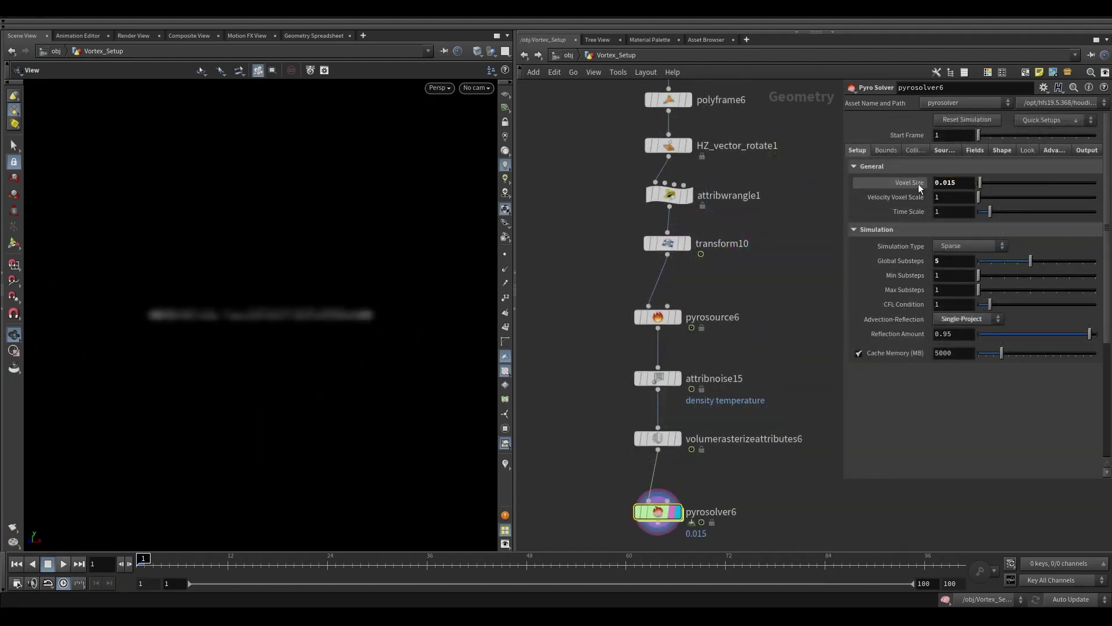
key("Return")
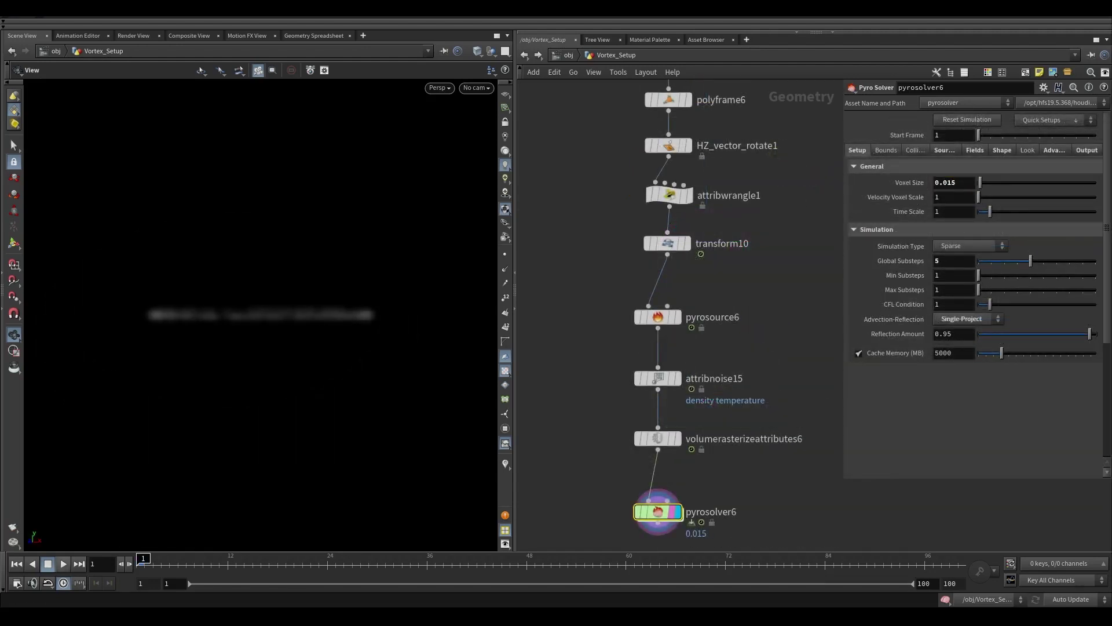
- Check the density dissipation of pyrosolver6 and turn off its turbulence
left_click(975, 150)
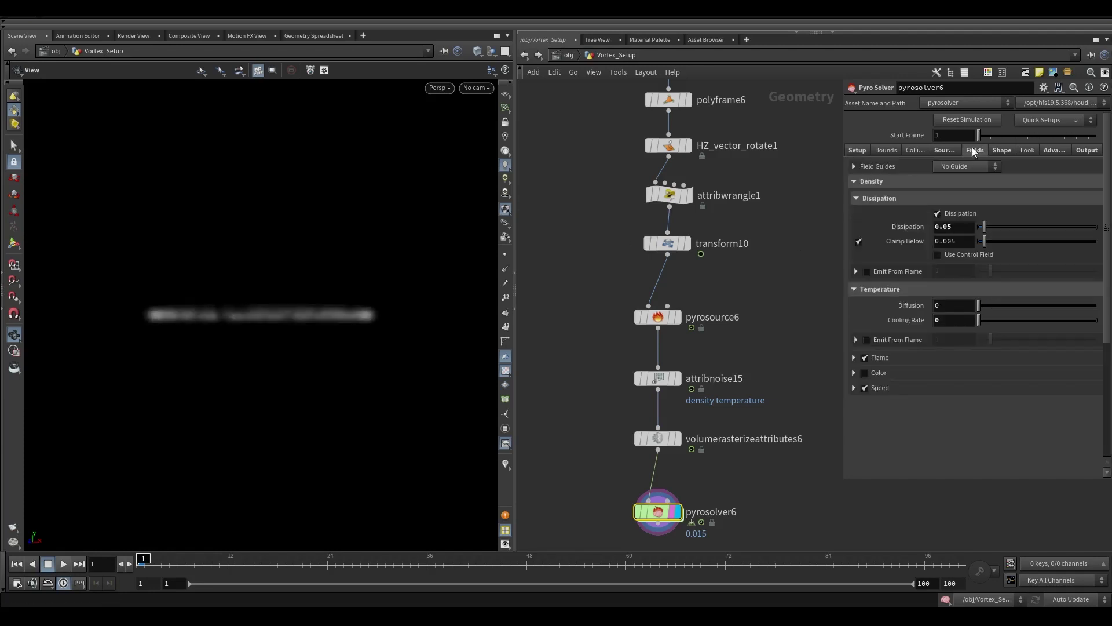
left_click(873, 200)
left_click(878, 230)
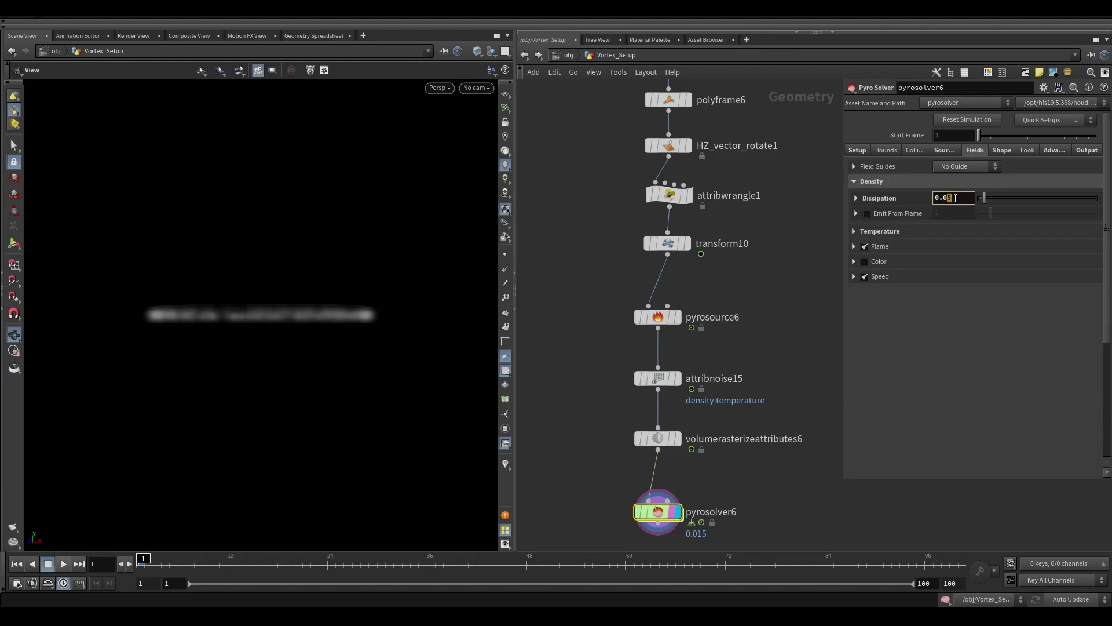
left_click(1002, 151)
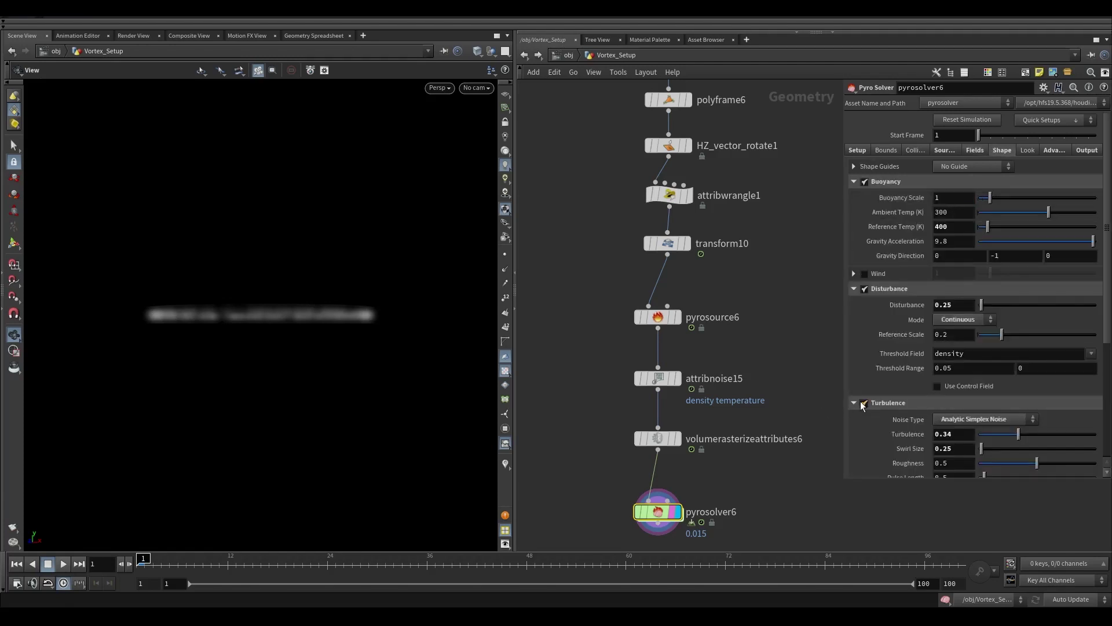
left_click(863, 403)
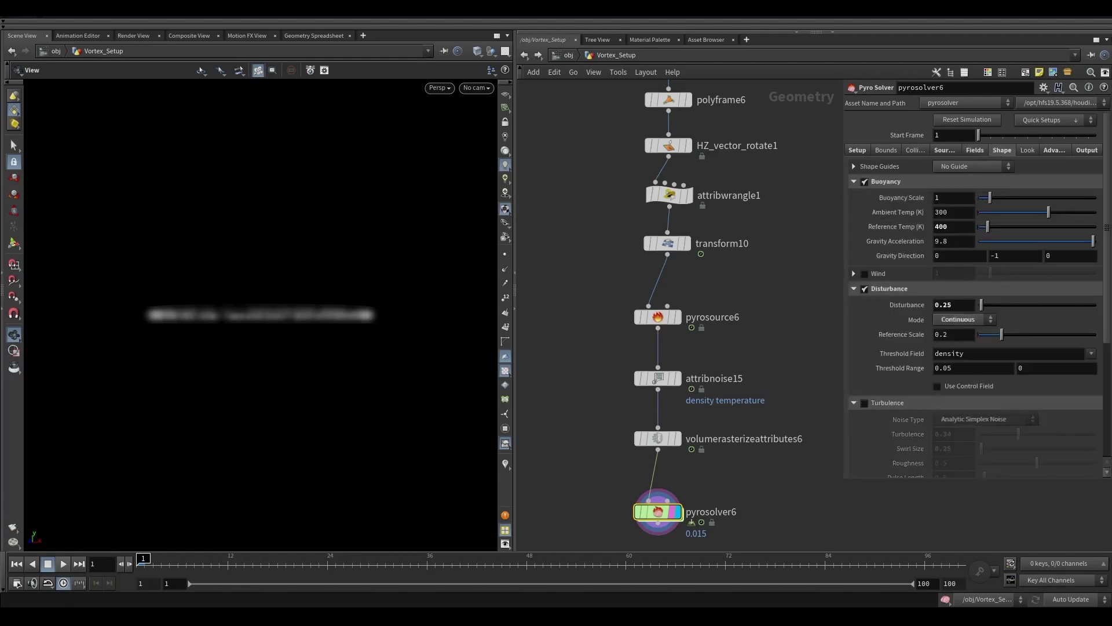
- Play the smoke simulation for the first frames, stop it and examine the ring from the side
scroll(667, 290, "down", 3)
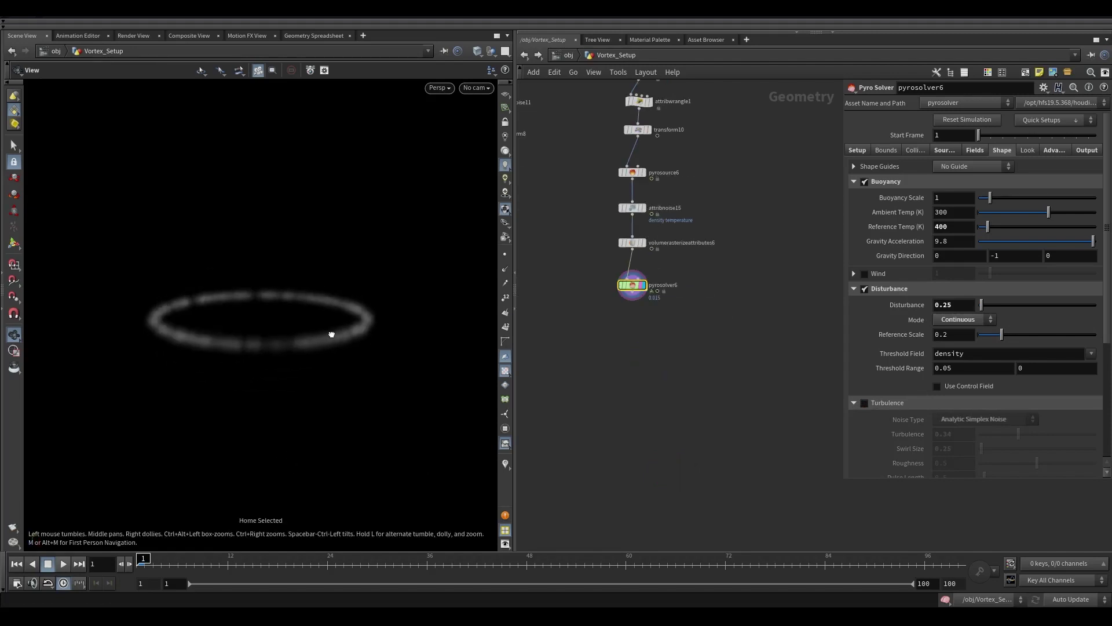
left_click(60, 564)
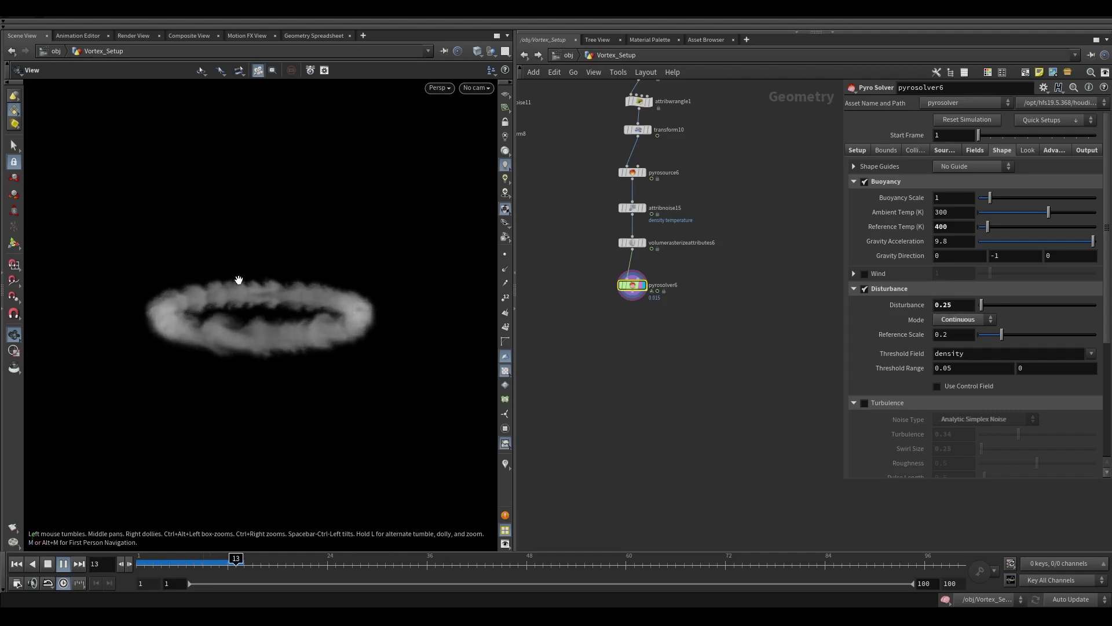
left_click(240, 566)
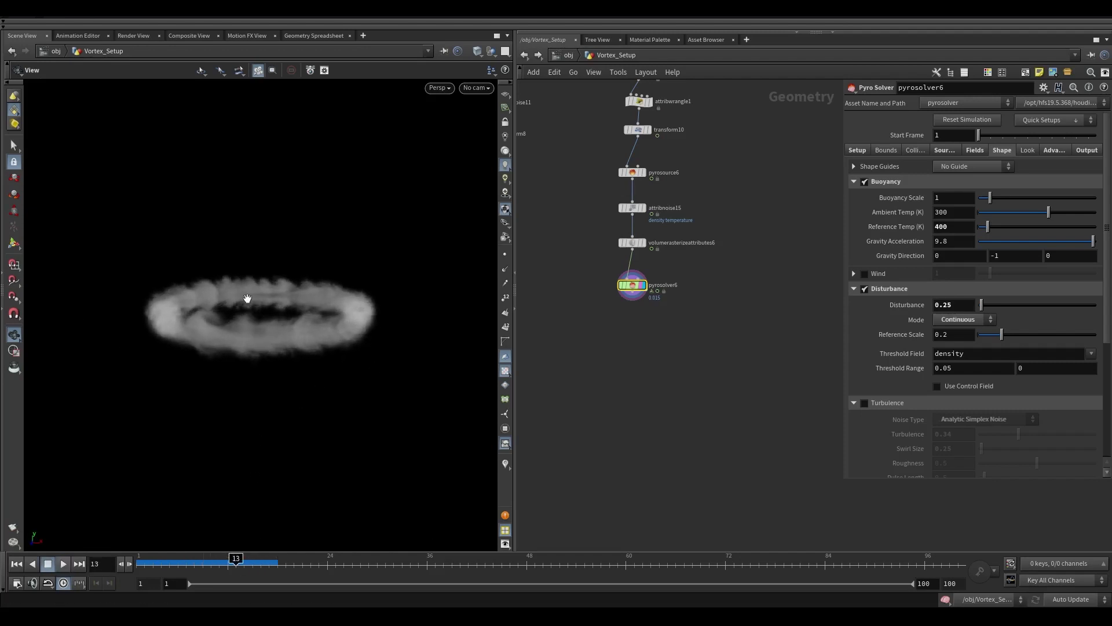
left_click_drag(274, 363, 442, 377)
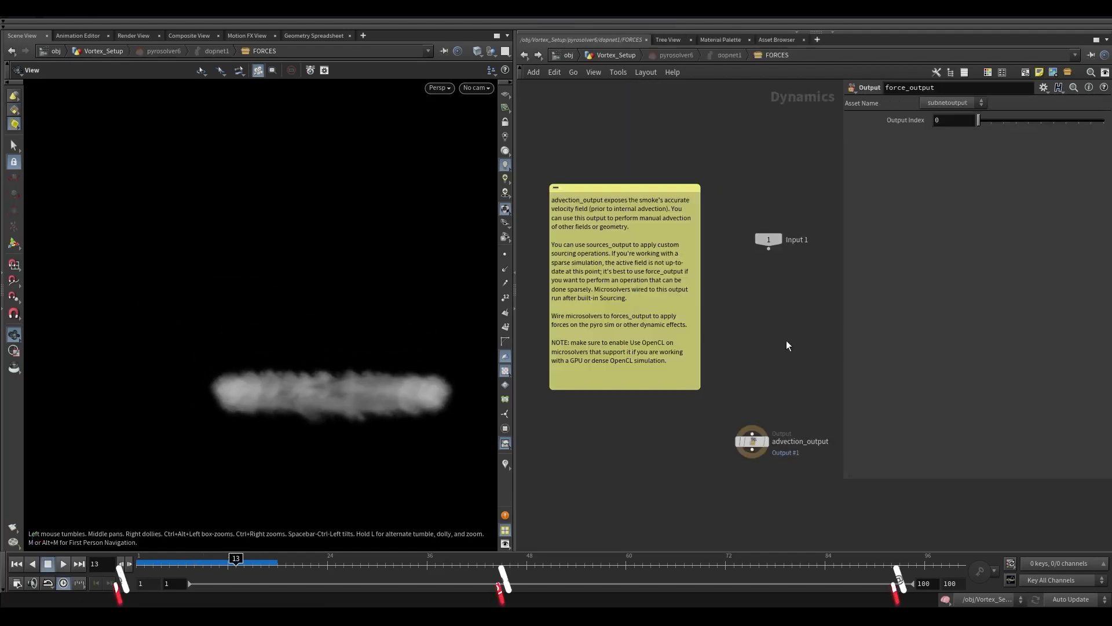
- Examine the gascurveforce1 settings in the solver's FORCES network and the CURVE_05 null used as its geometry source
scroll(644, 380, "up", 3)
left_click(701, 335)
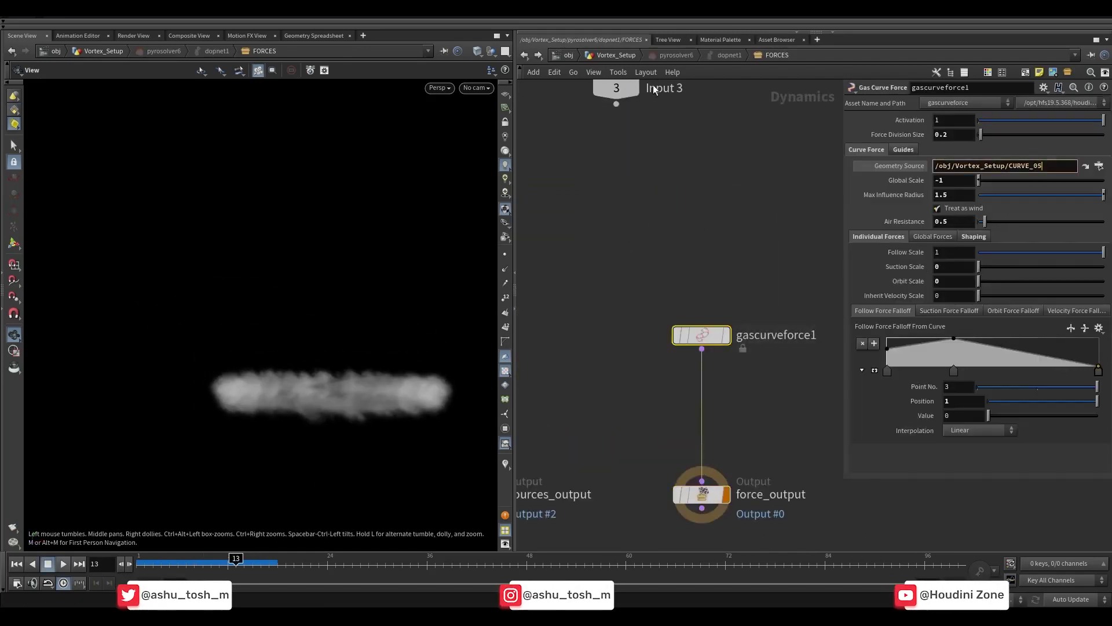
left_click(627, 58)
scroll(655, 454, "up", 5)
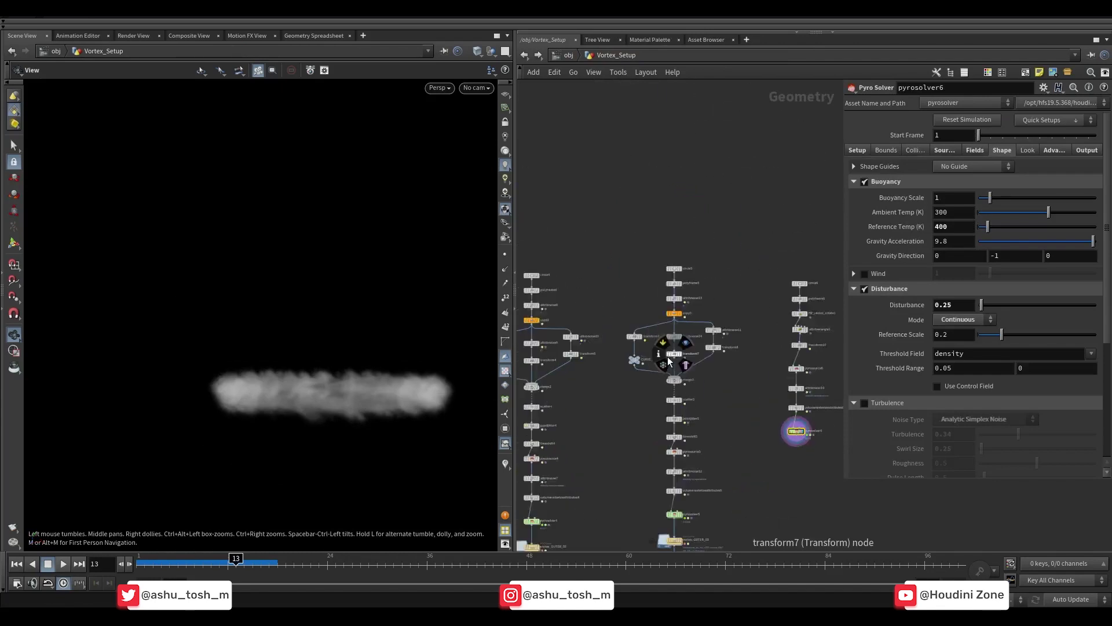
left_click(602, 364)
- Add a Line node beside the new pyro chain and set its length to 10
middle_click_drag(1049, 446, 711, 395)
key("Tab")
type("null")
key("Return")
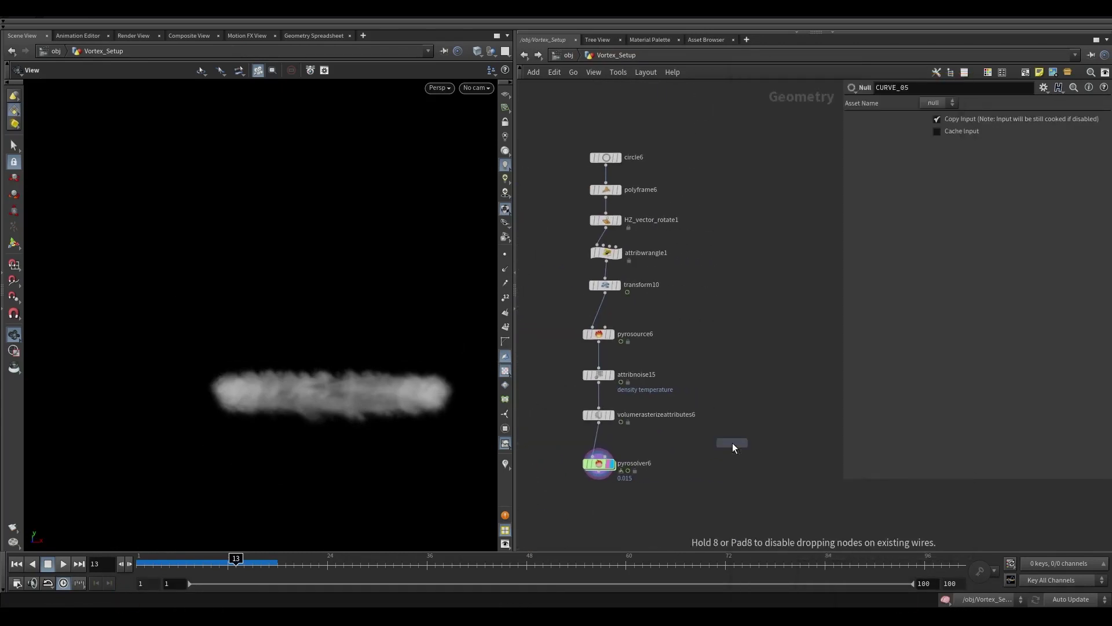
left_click(735, 335)
scroll(736, 335, "up", 3)
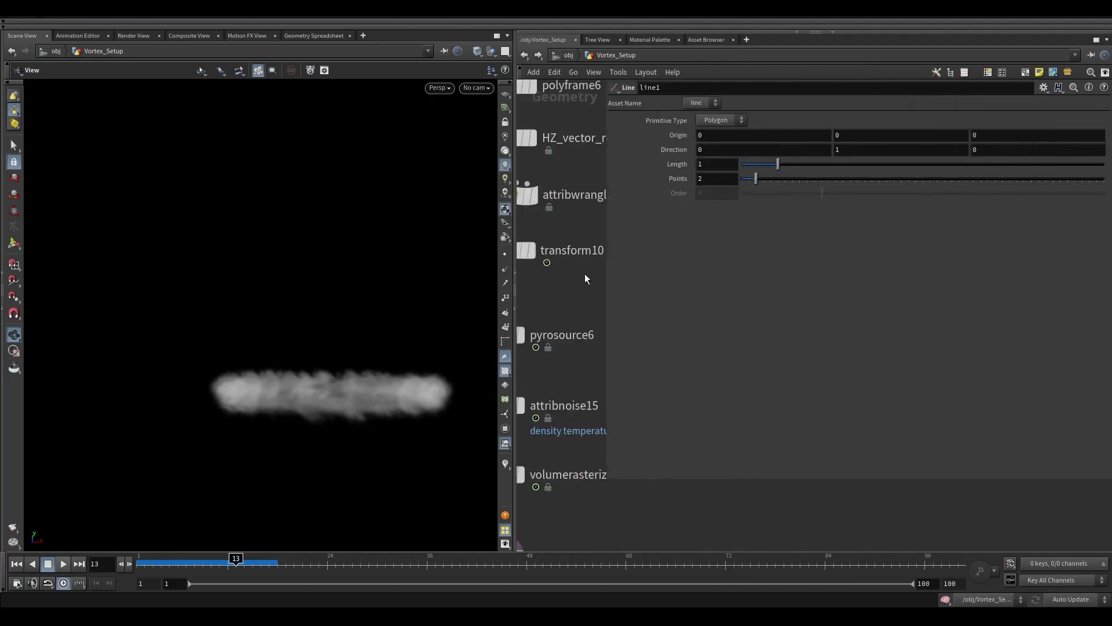
left_click_drag(608, 293, 811, 232)
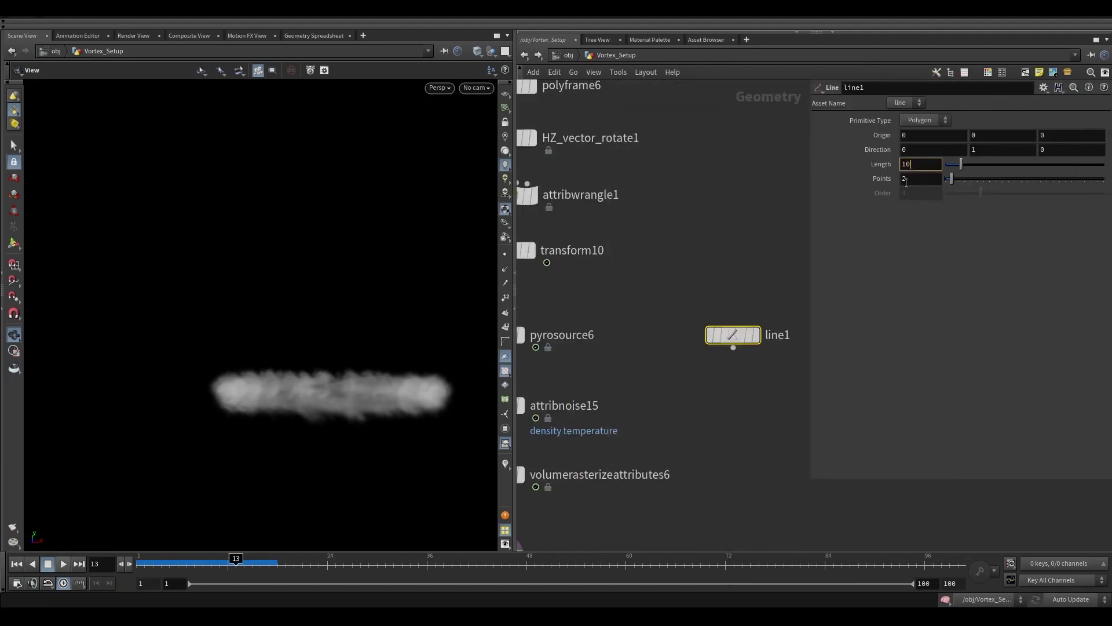
key("Return")
- Template the line1 node and view the line together with the smoke ring, with the reference grid hidden
scroll(718, 197, "down", 2)
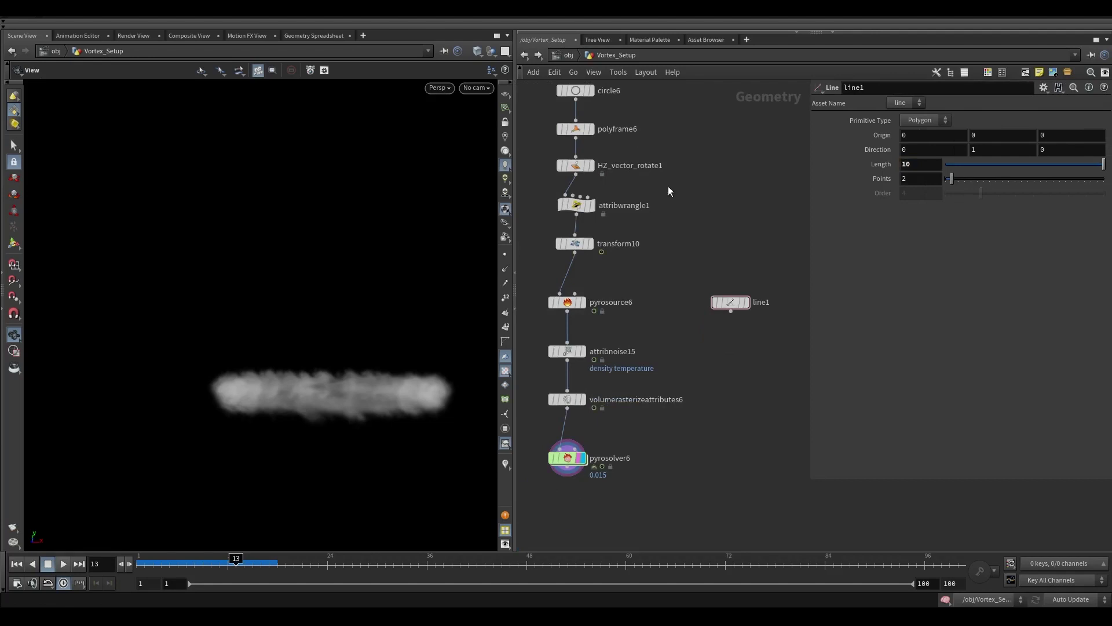
left_click(743, 302)
scroll(368, 368, "down", 5)
left_click_drag(332, 440, 463, 185)
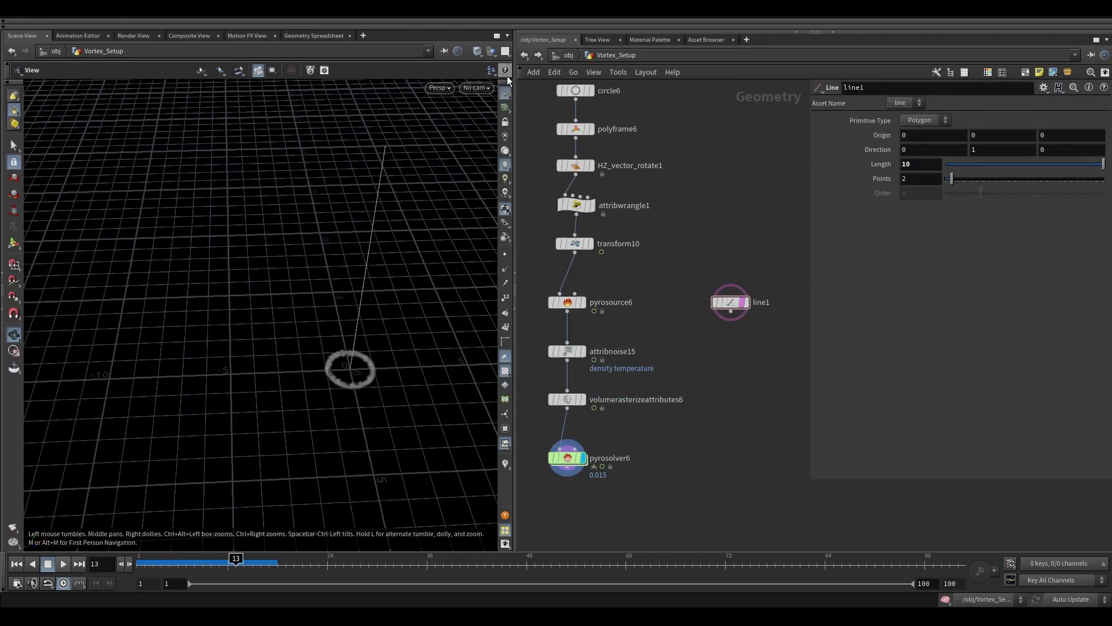
key("h")
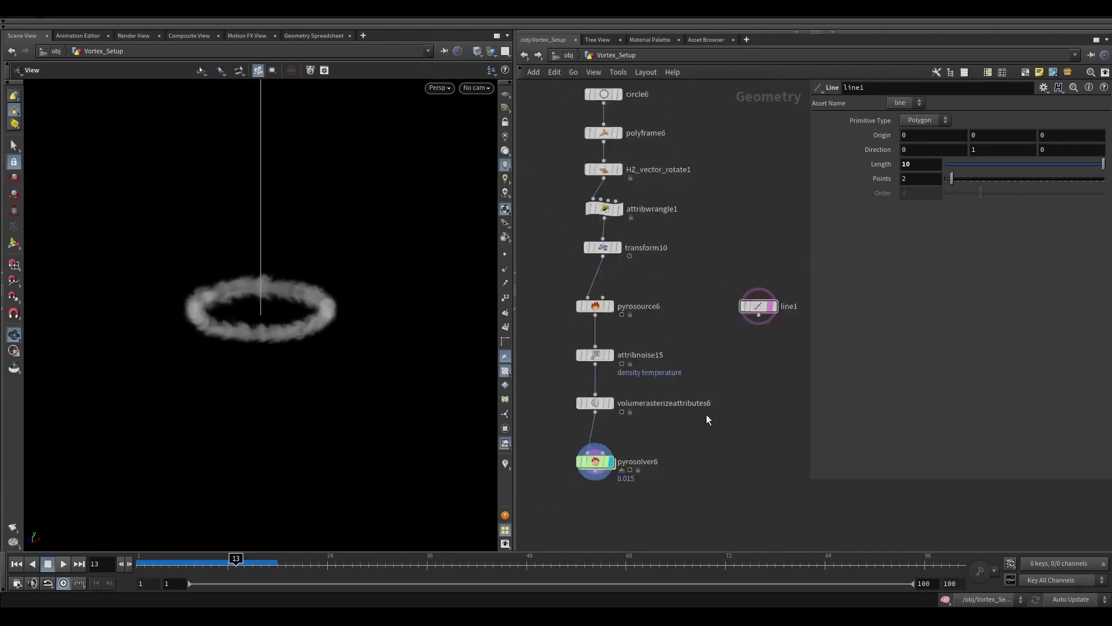
- Copy the CURVE_05 null from the neighbouring network, paste it under line1 as CURVE_06 and connect the line to it
scroll(707, 415, "down", 3)
middle_click_drag(600, 395, 712, 400)
left_click(613, 370)
key("ctrl+c")
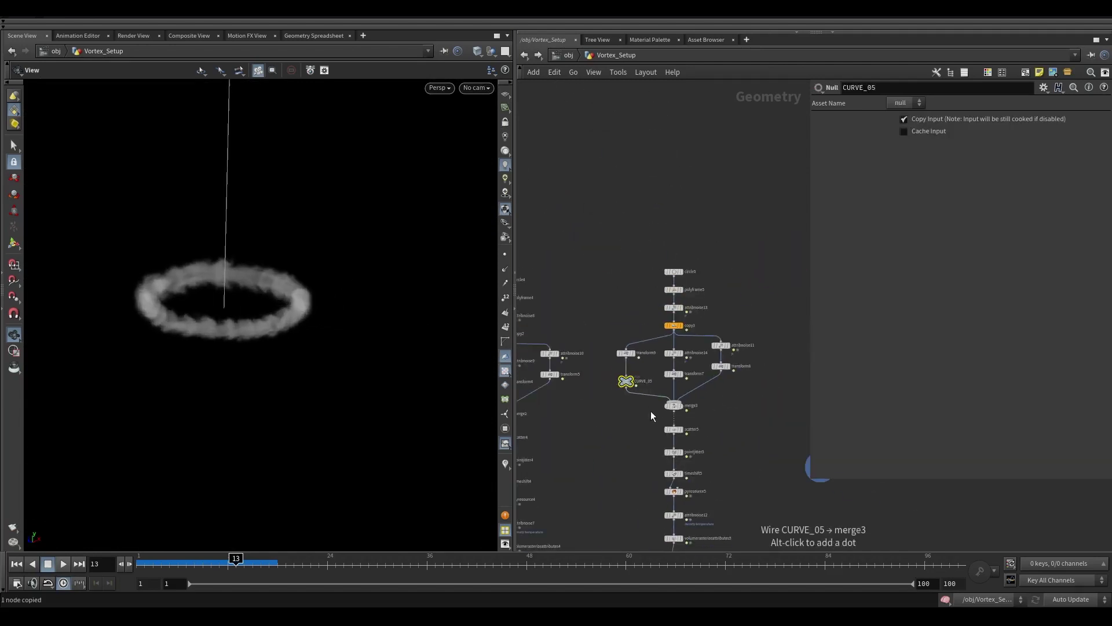
scroll(653, 416, "down", 5)
scroll(741, 425, "up", 8)
left_click_drag(721, 385, 727, 412)
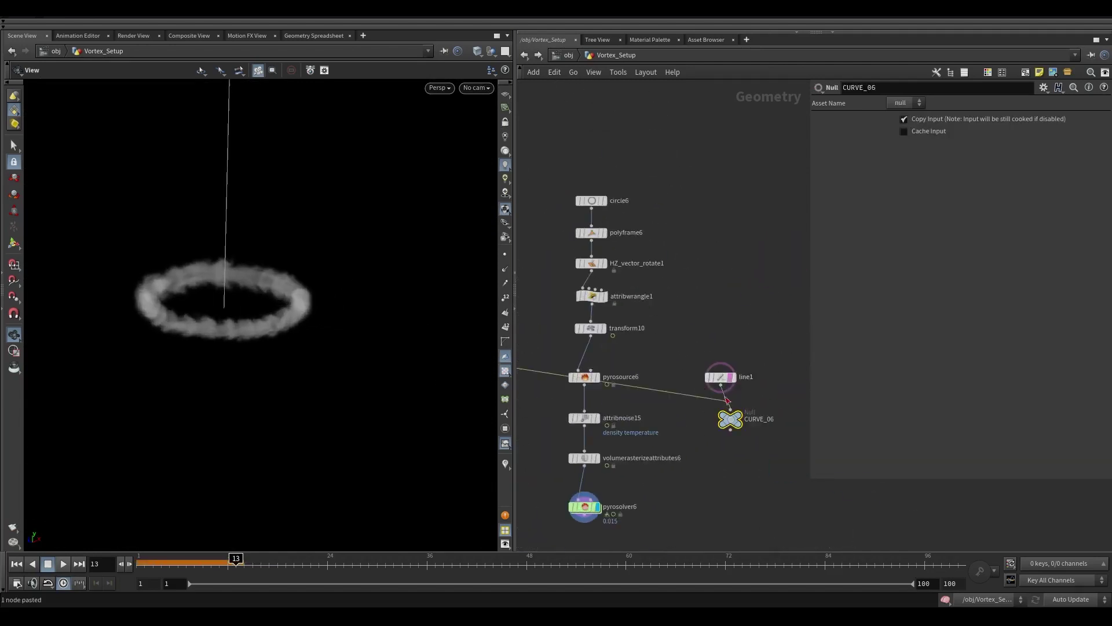
- Set the geometry source of gascurveforce1 inside pyrosolver6 to /obj/Vortex_Setup/CURVE_06
scroll(727, 419, "up", 2)
scroll(698, 447, "down", 2)
middle_click_drag(699, 448, 686, 393)
double_click(657, 388)
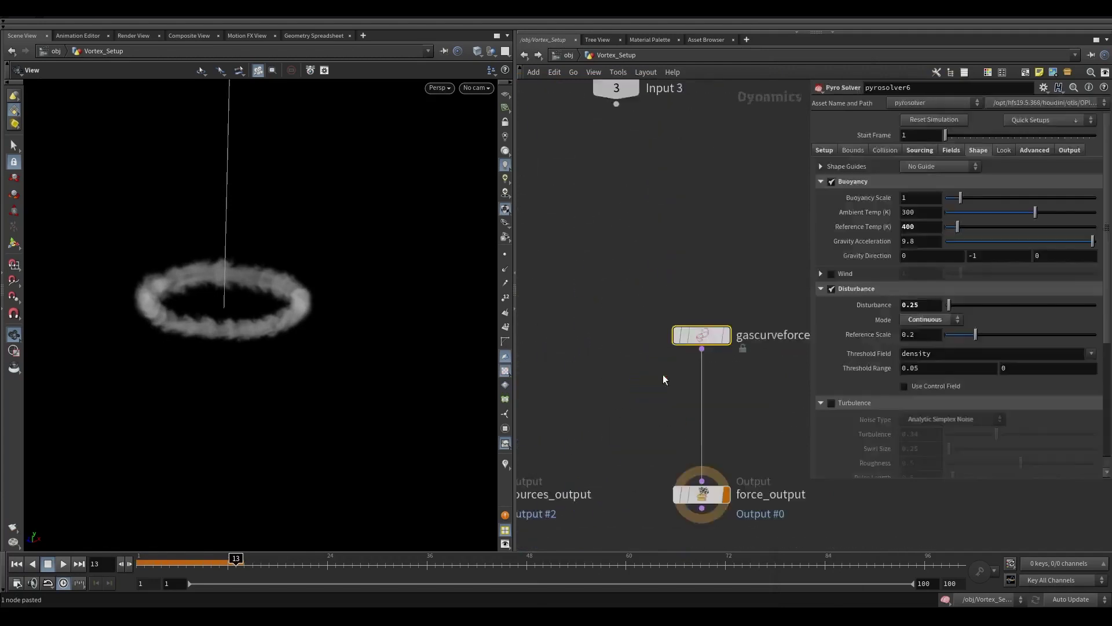
double_click(979, 168)
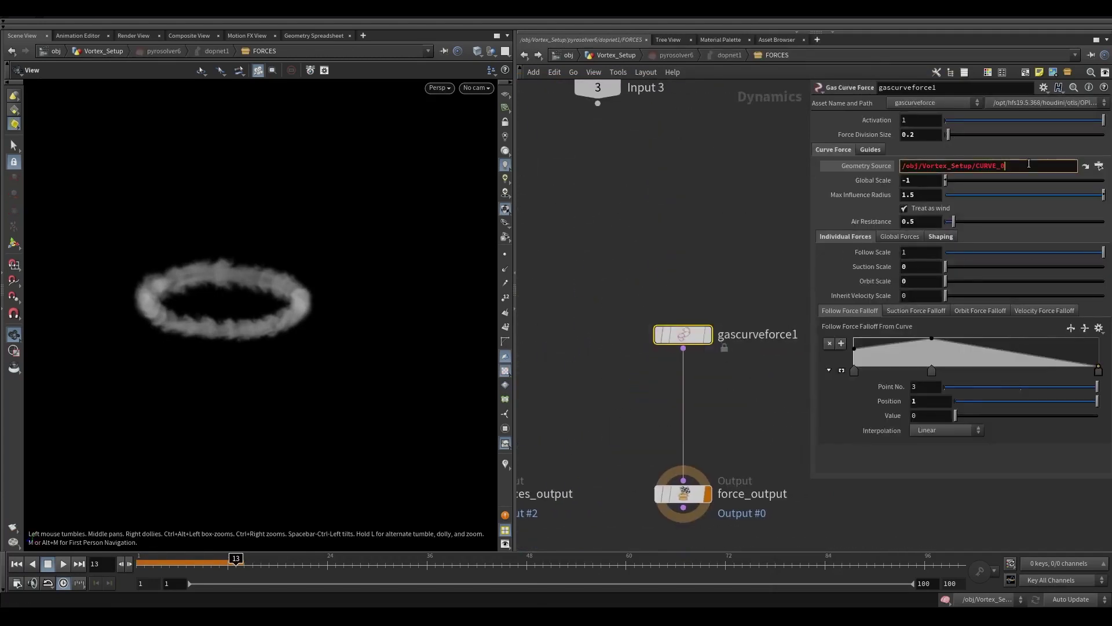
key("ctrl+v")
key("Return")
- Play the simulation from frame 1 with the new curve force and frame the smoke ring
key("ctrl+Up")
key("Up")
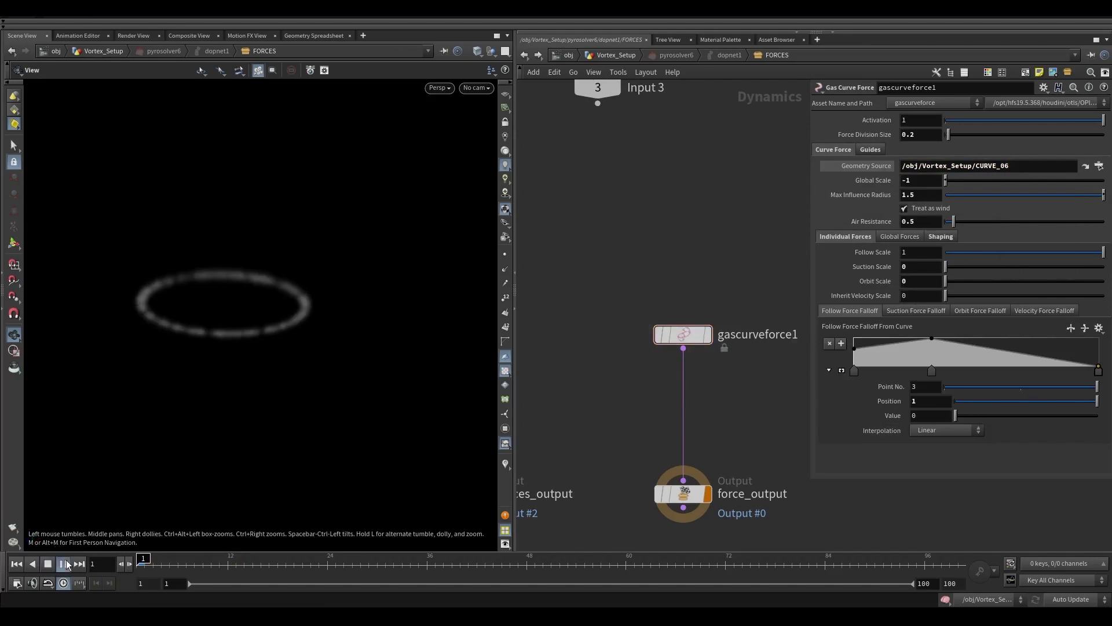
left_click_drag(206, 308, 219, 407)
key("g")
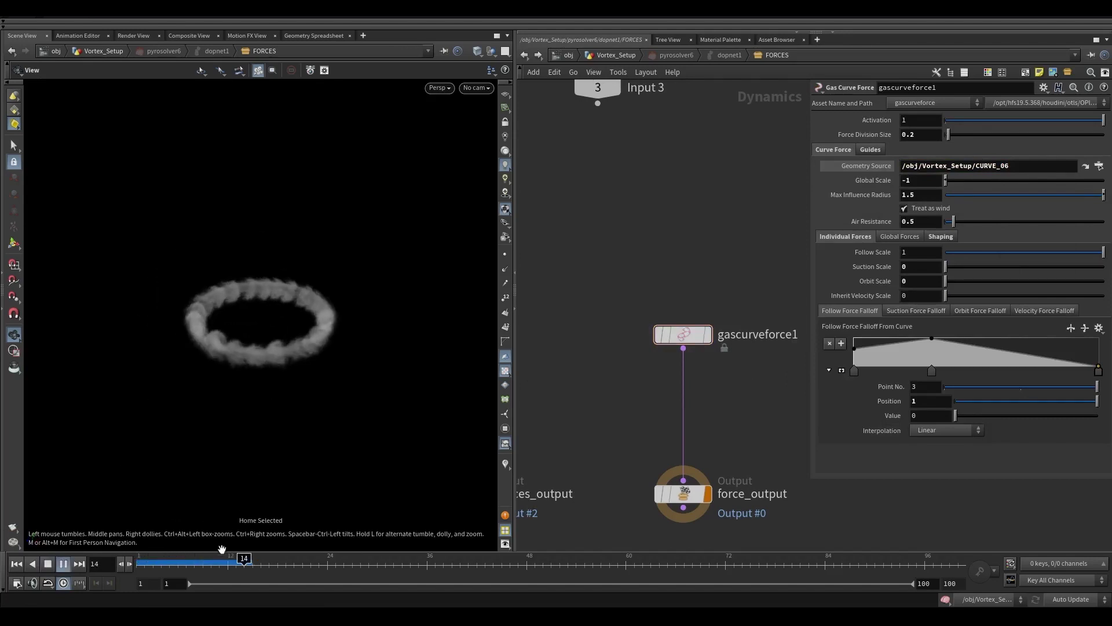
key("Up")
- Show the reference grid, view the smoke ring from a low angle and continue playing the simulation
left_click(505, 105)
left_click_drag(322, 290, 318, 208)
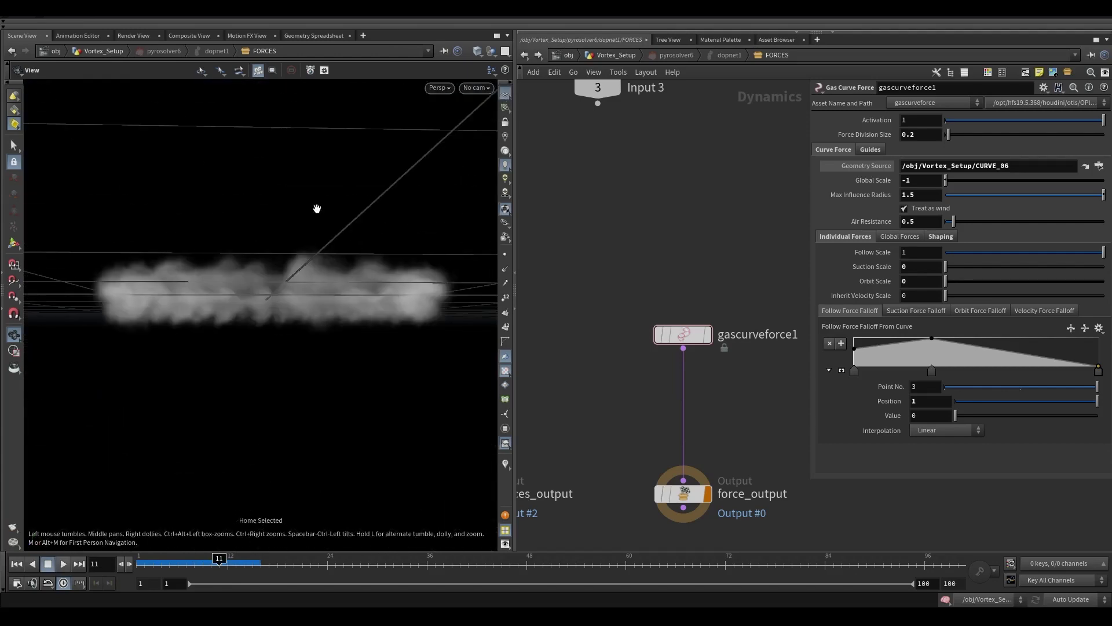
left_click(63, 564)
left_click(63, 564)
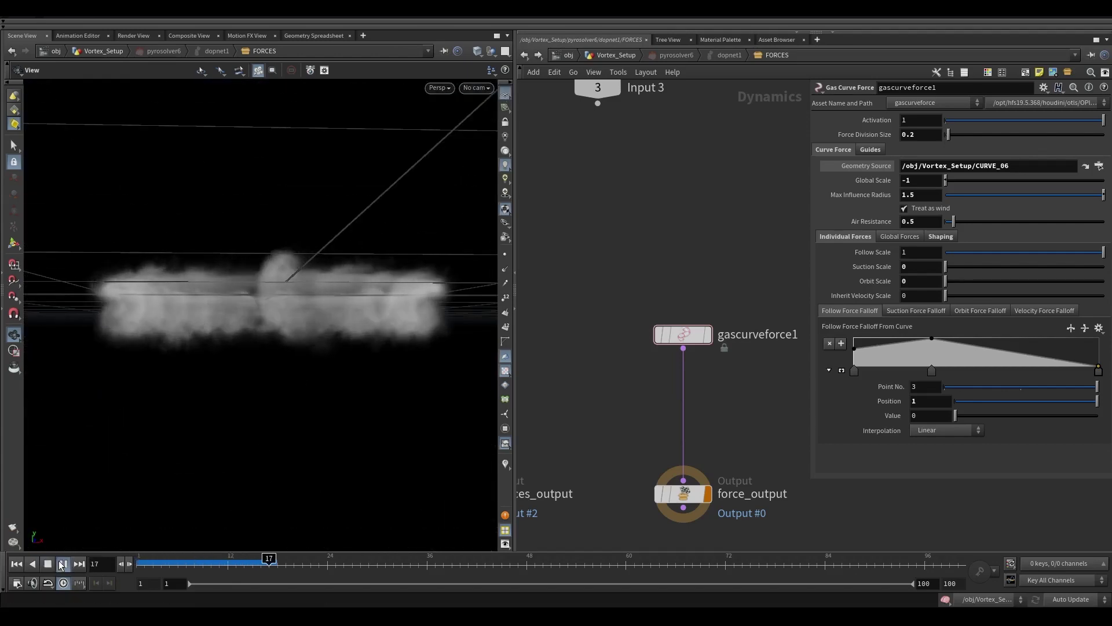
- Set gascurveforce1's global scale to 1 and its max influence radius to 2
double_click(911, 180)
type("1")
left_click(930, 209)
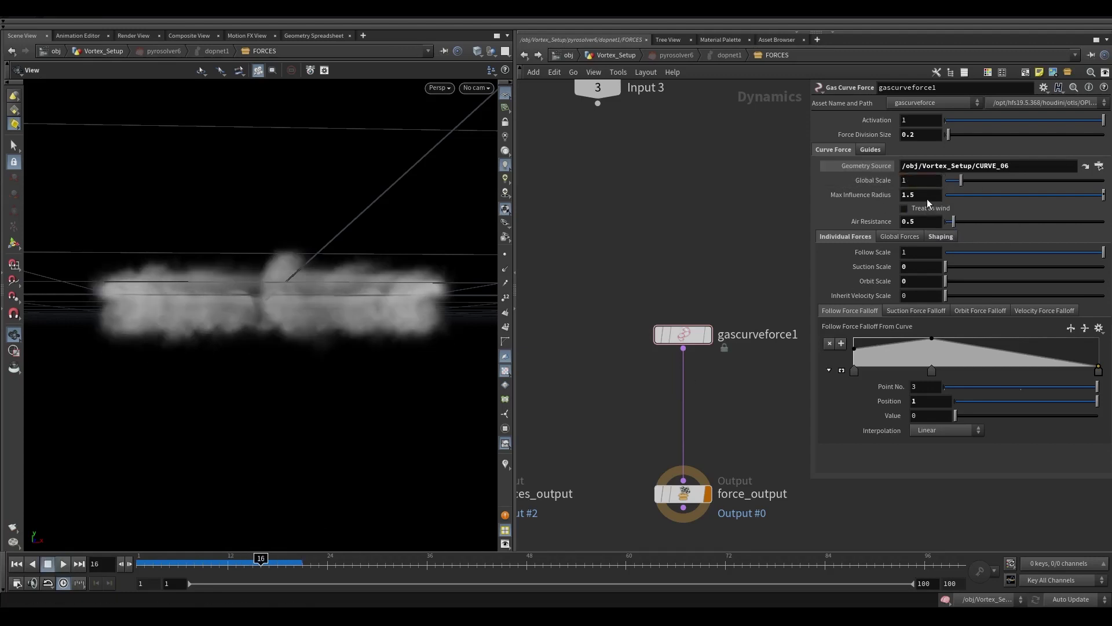
left_click(896, 194)
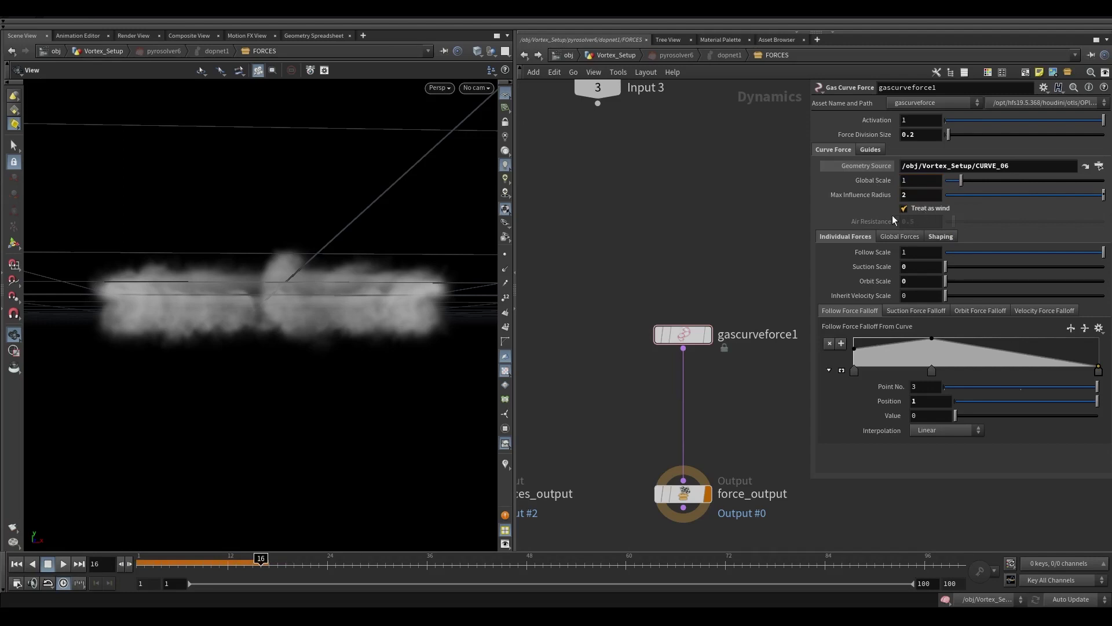
- Reshape the follow force falloff ramp into a straight decline from 1 to 0 and reset the air resistance to 1
left_click(856, 349)
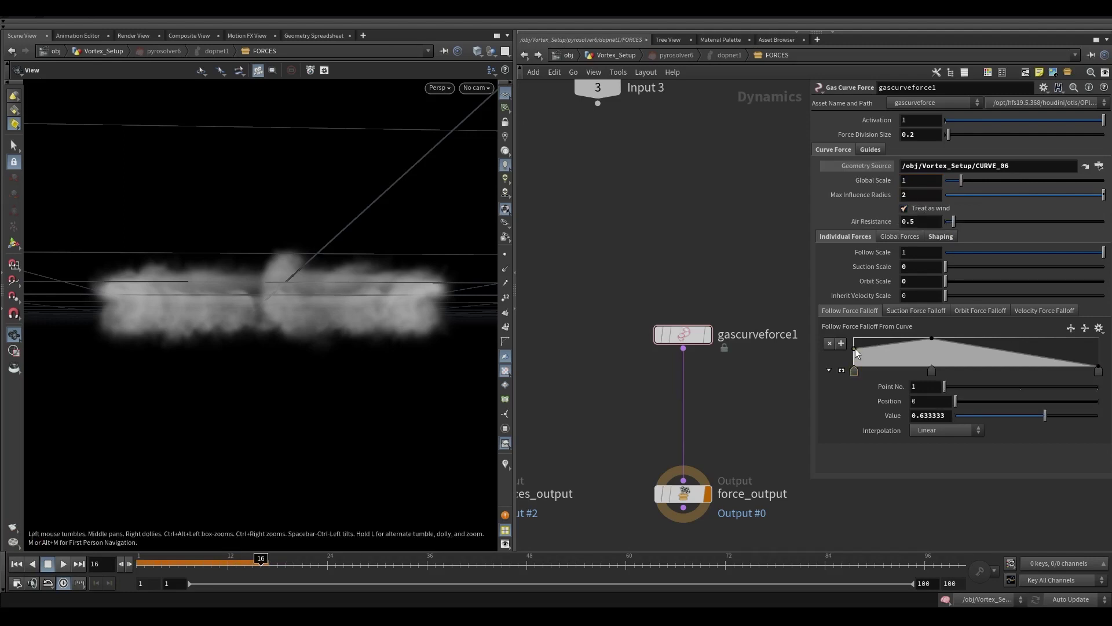
mouse_move(856, 349)
left_mouse_down()
mouse_move(947, 345)
mouse_move(854, 337)
left_mouse_up()
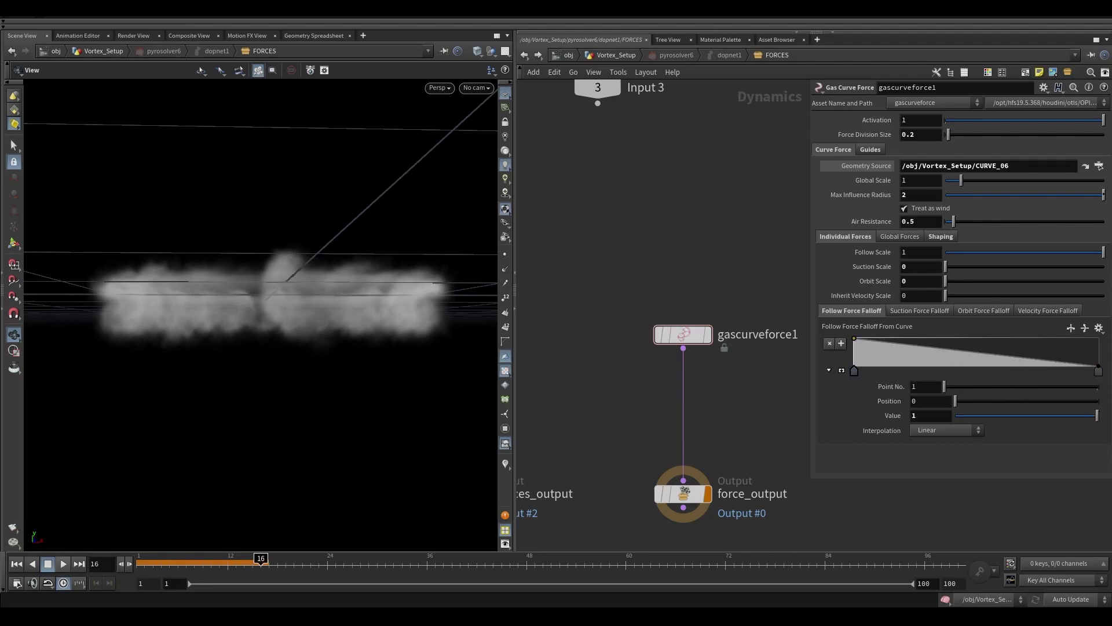
middle_click(876, 222, "ctrl")
- Play the simulation from the first frame and view the rising smoke ring from a low side angle
key("ctrl+Up")
key("g")
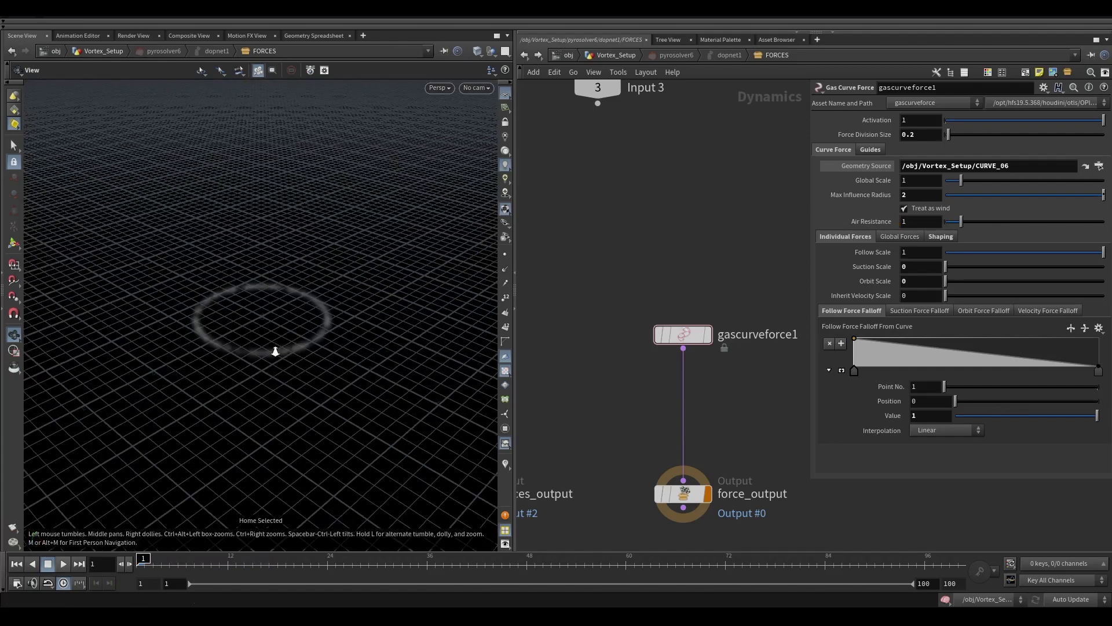
left_click_drag(275, 350, 343, 378)
key("Up")
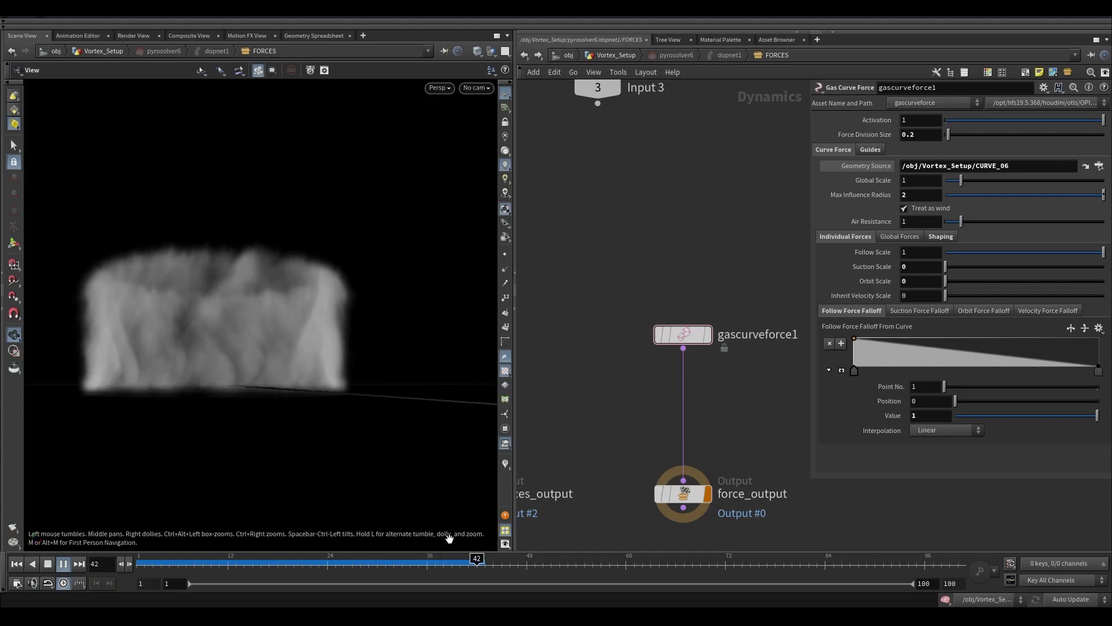
left_click_drag(377, 397, 510, 377)
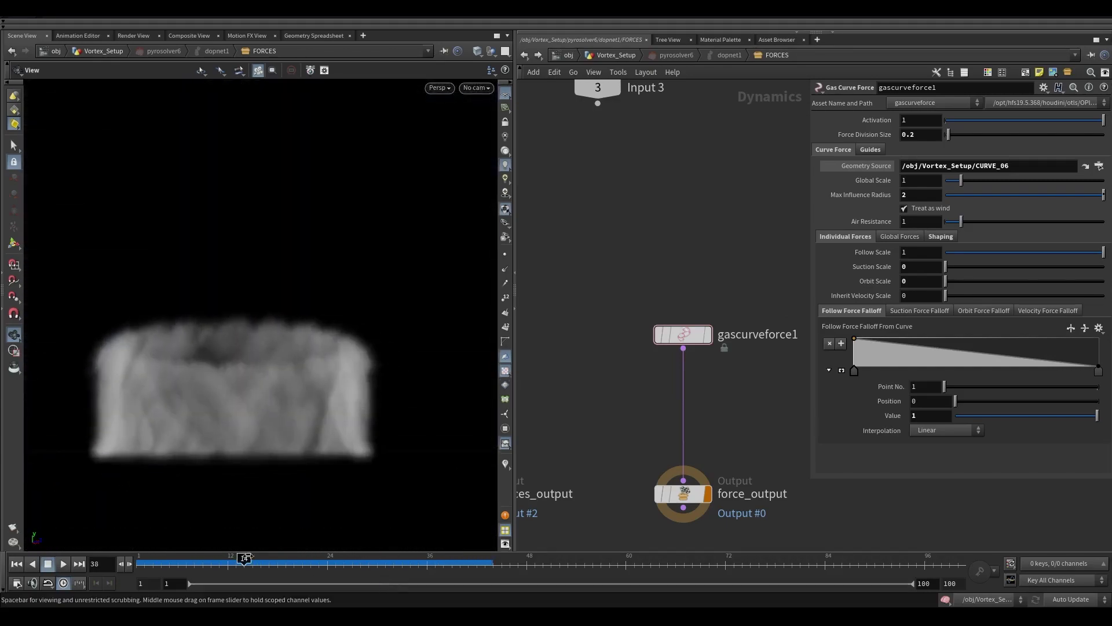
- Return to frame 1 and restore the follow force falloff ramp that starts at 0.633333 and peaks about a third along
key("ctrl+Left")
left_click(936, 235)
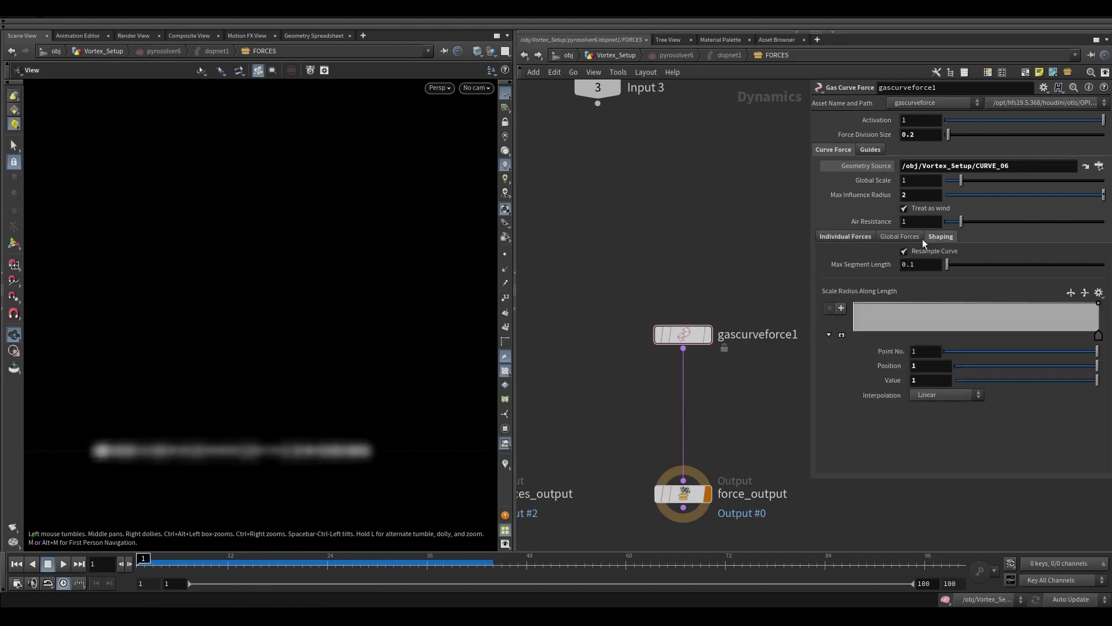
left_click(842, 237)
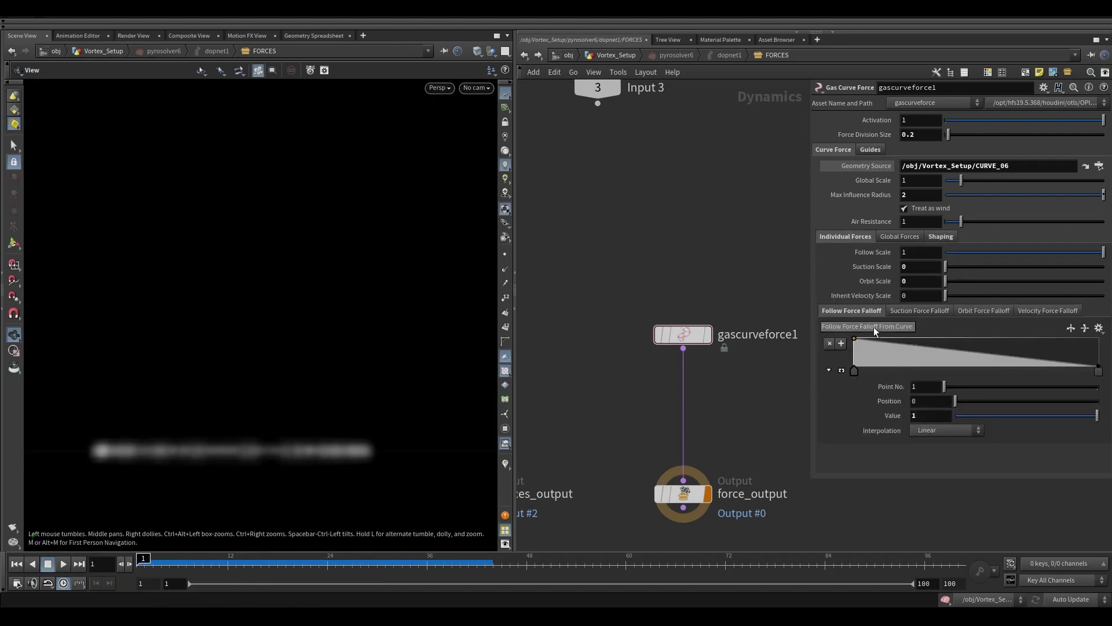
left_click(859, 339)
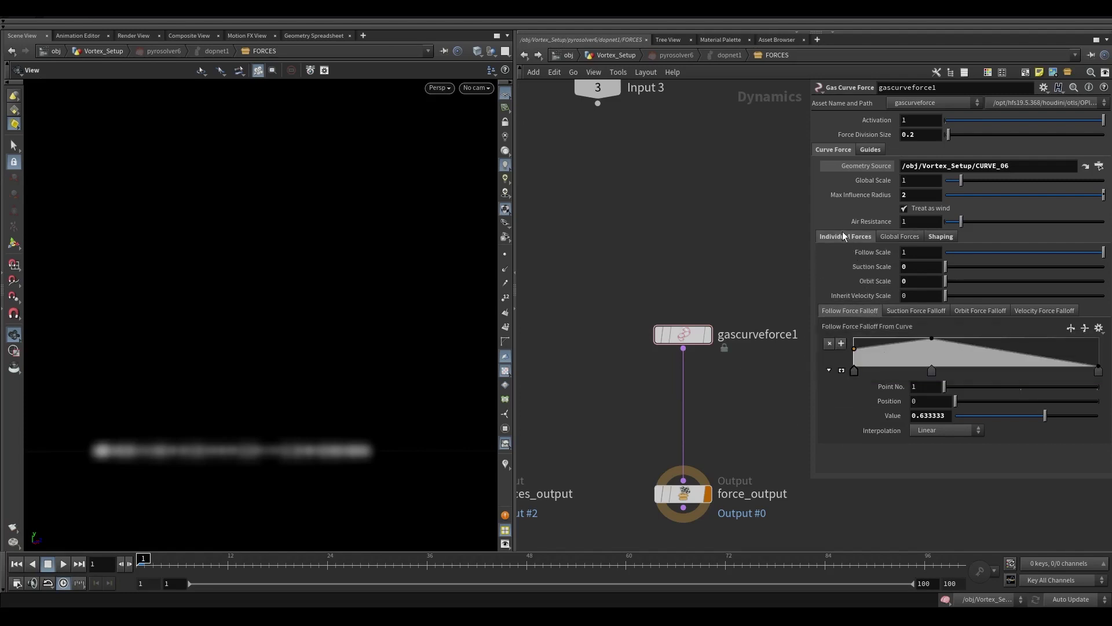
- Make the Scale Radius Along Length ramp of gascurveforce1 fall linearly from 1 at the start to 0 at the end
left_click(951, 237)
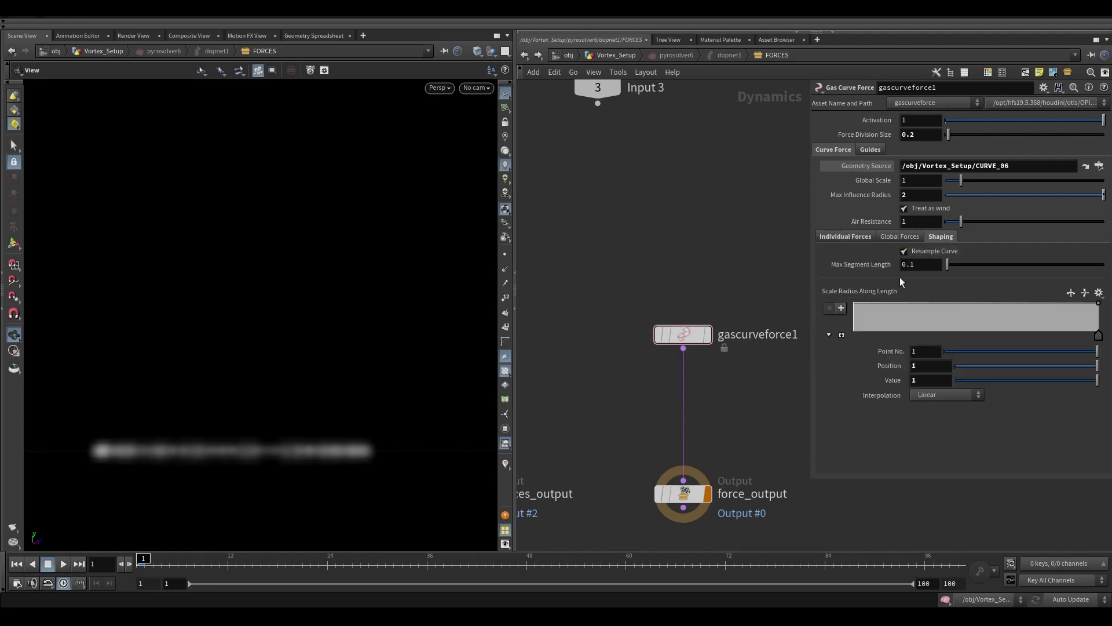
middle_click(855, 295)
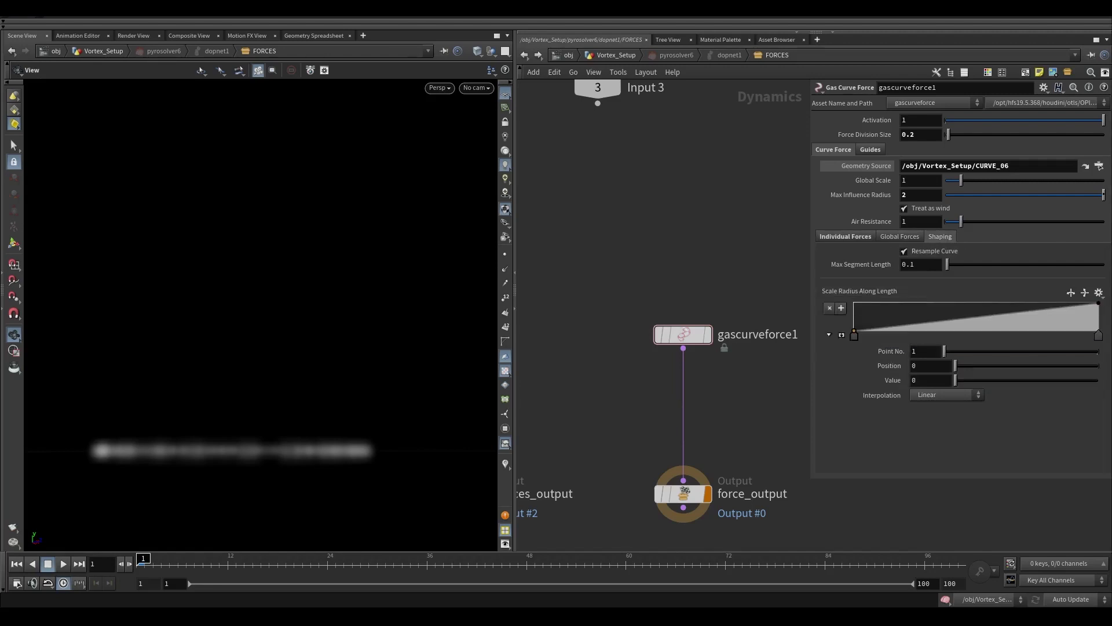
left_click(1084, 293)
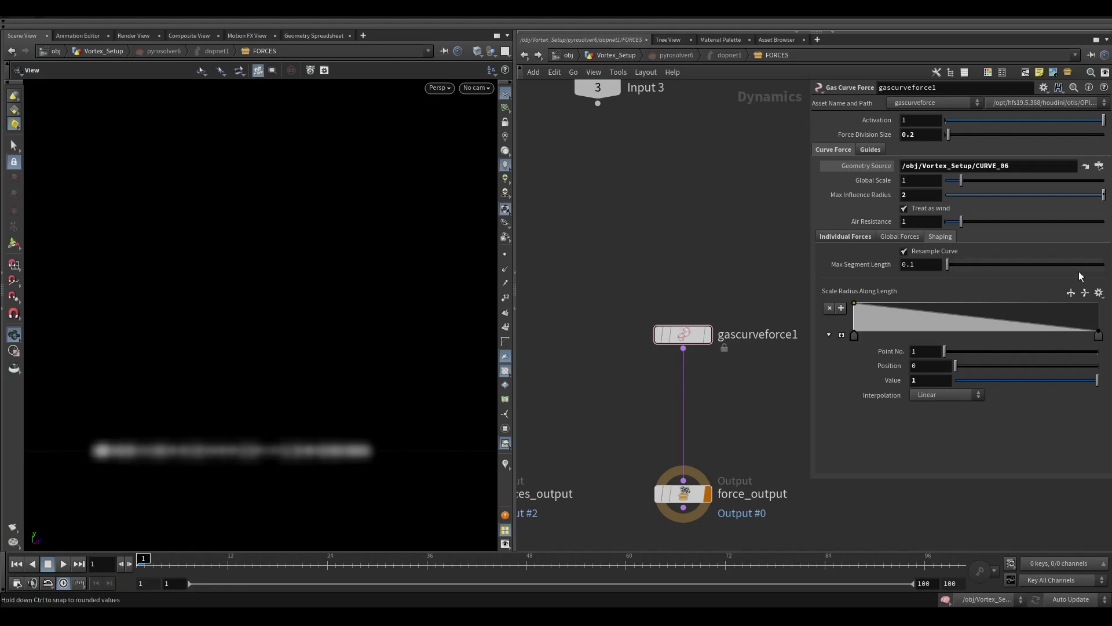
- Set gascurveforce1's suction scale to 2, orbit scale to -1 and follow scale to 0.5, and play the simulation
left_click(845, 236)
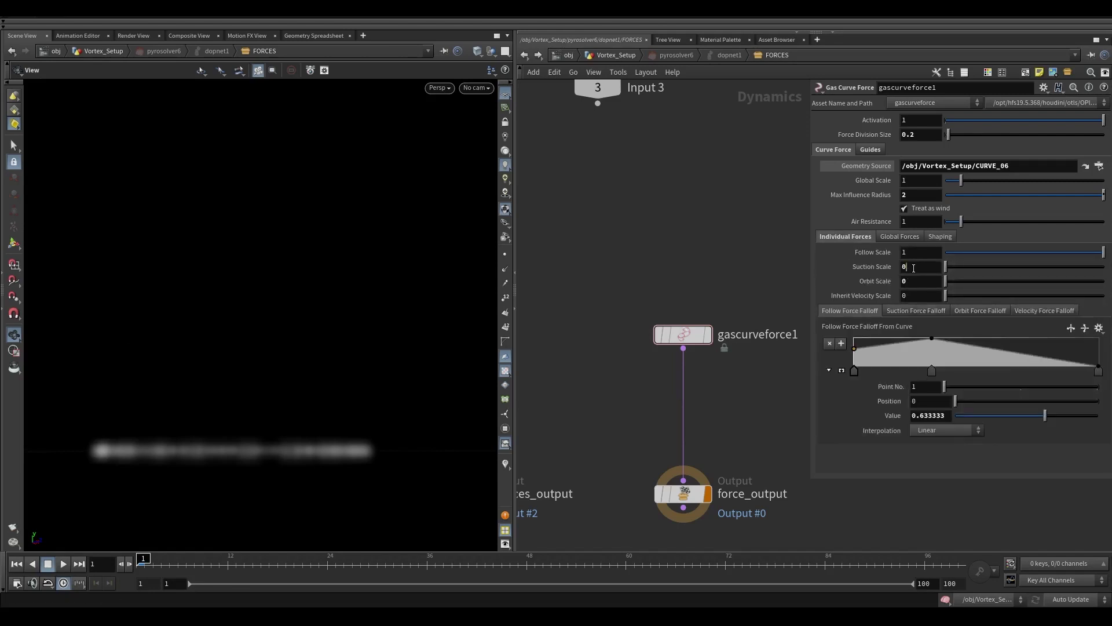
key("BackSpace")
type("2")
key("Return")
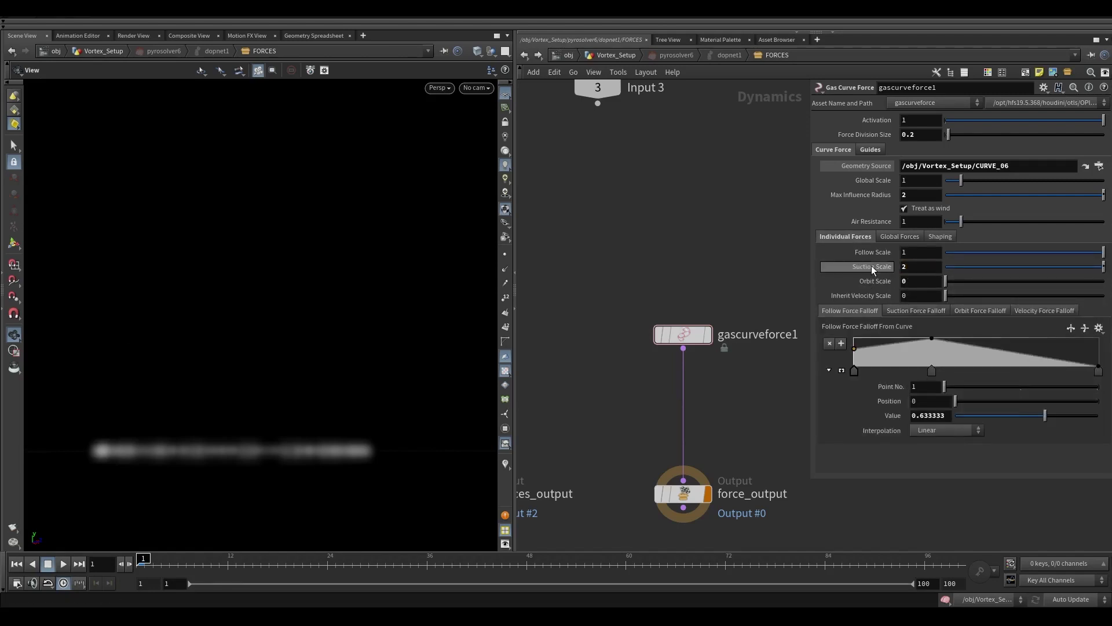
left_click(922, 281)
type("-1")
key("Return")
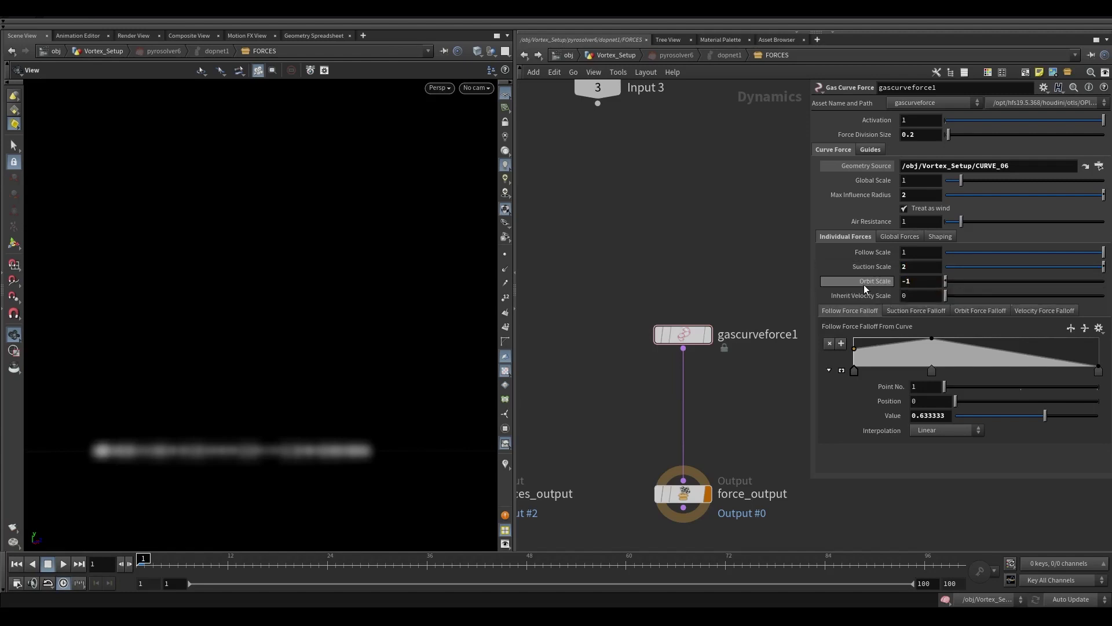
left_click(921, 252)
type("0.5")
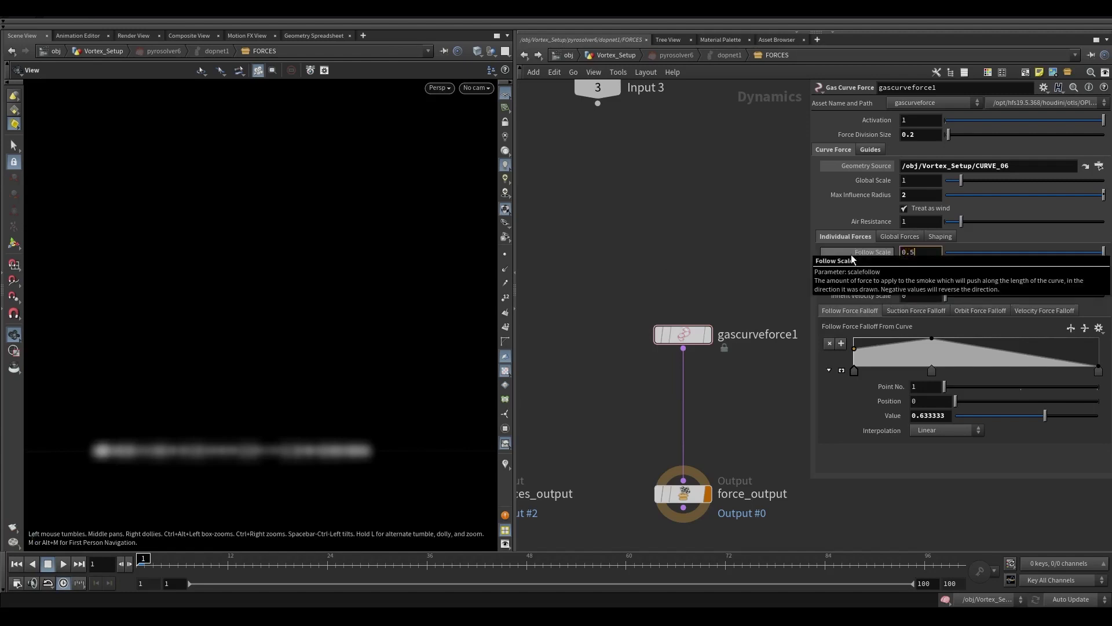
key("Return")
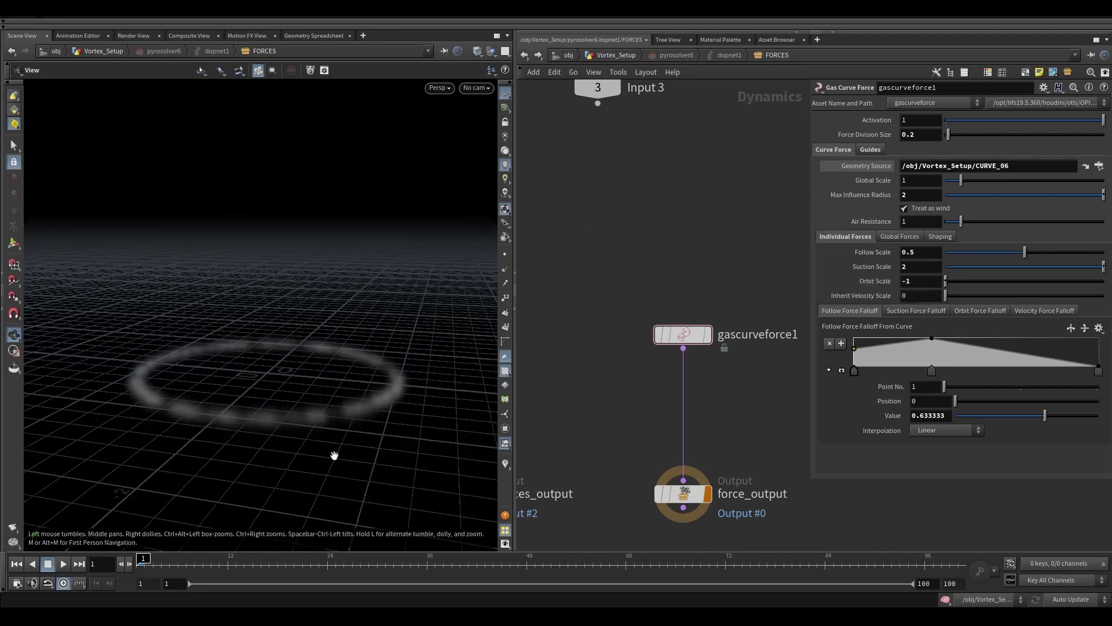
scroll(323, 442, "up", 3)
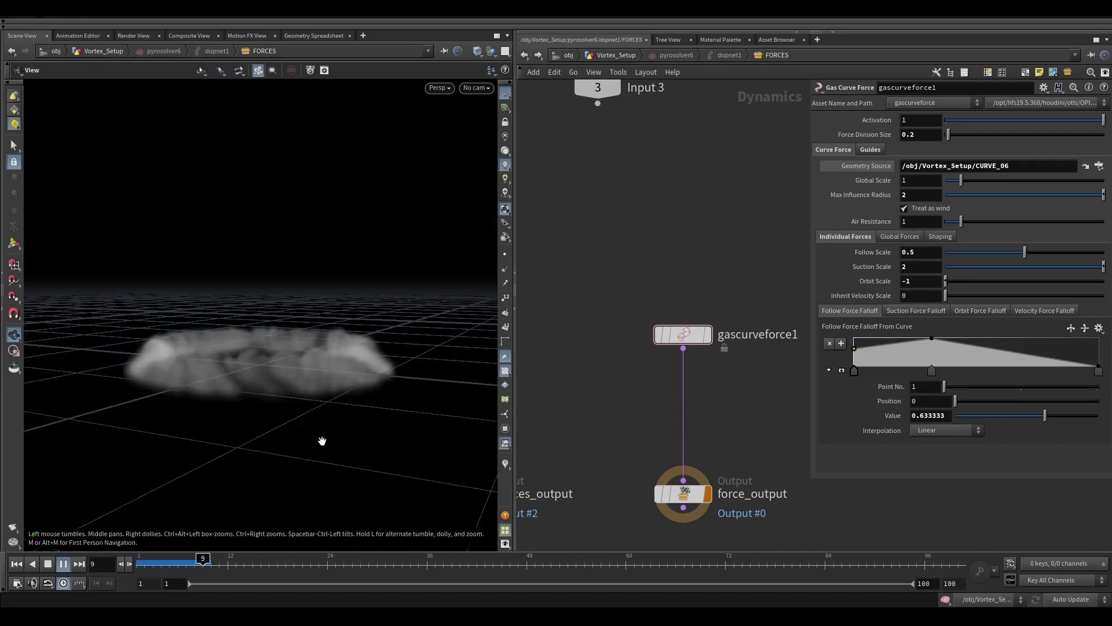
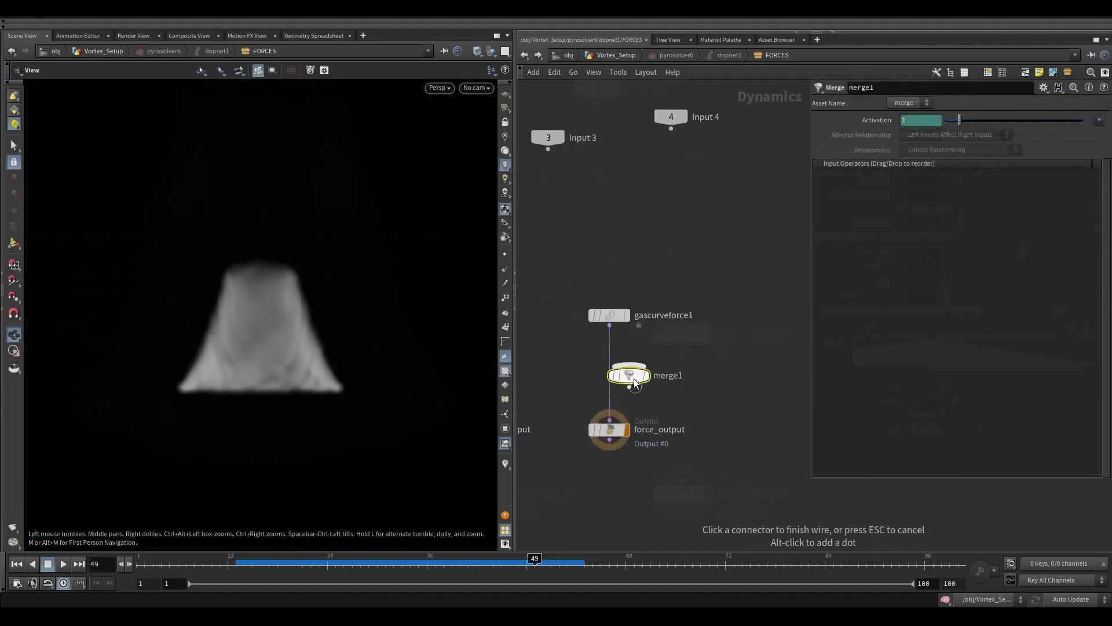
- Merge a Gas Turbulence node with the curve force, using Analytic Simplex Noise, scale 0.25, swirl size 0.25 and turbulence 5
left_click_drag(655, 380, 635, 387)
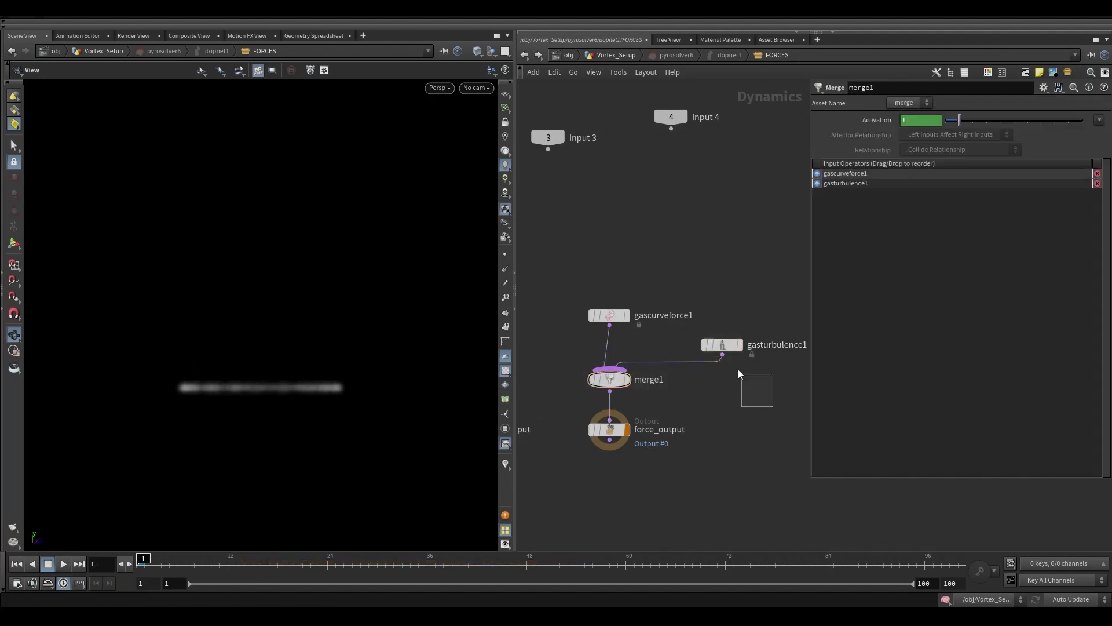
left_click(722, 345)
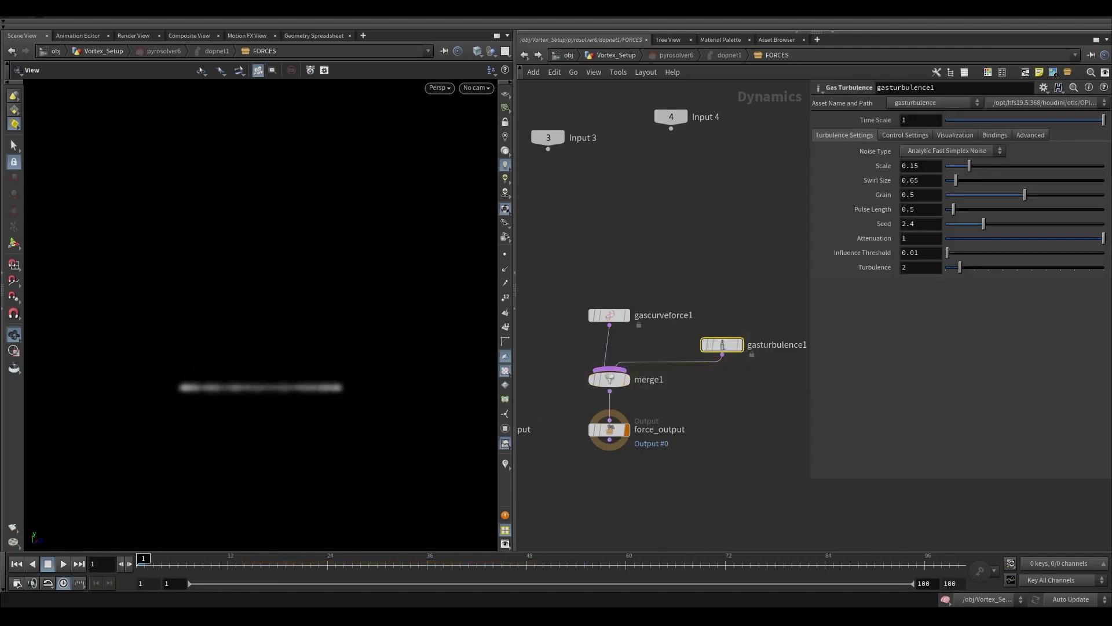
left_click(923, 152)
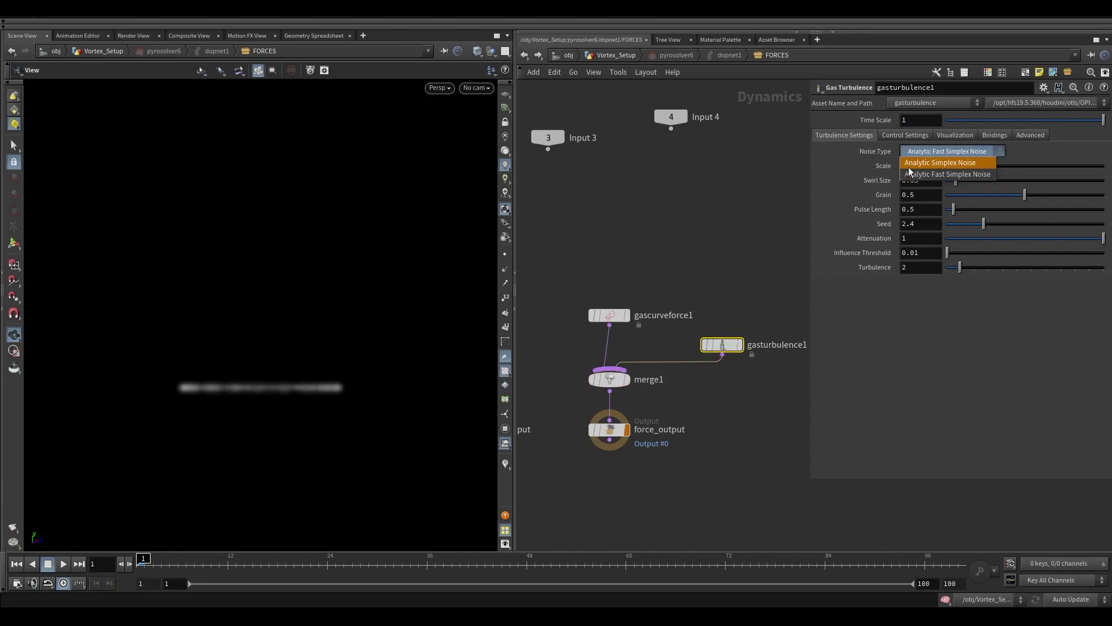
left_click(927, 163)
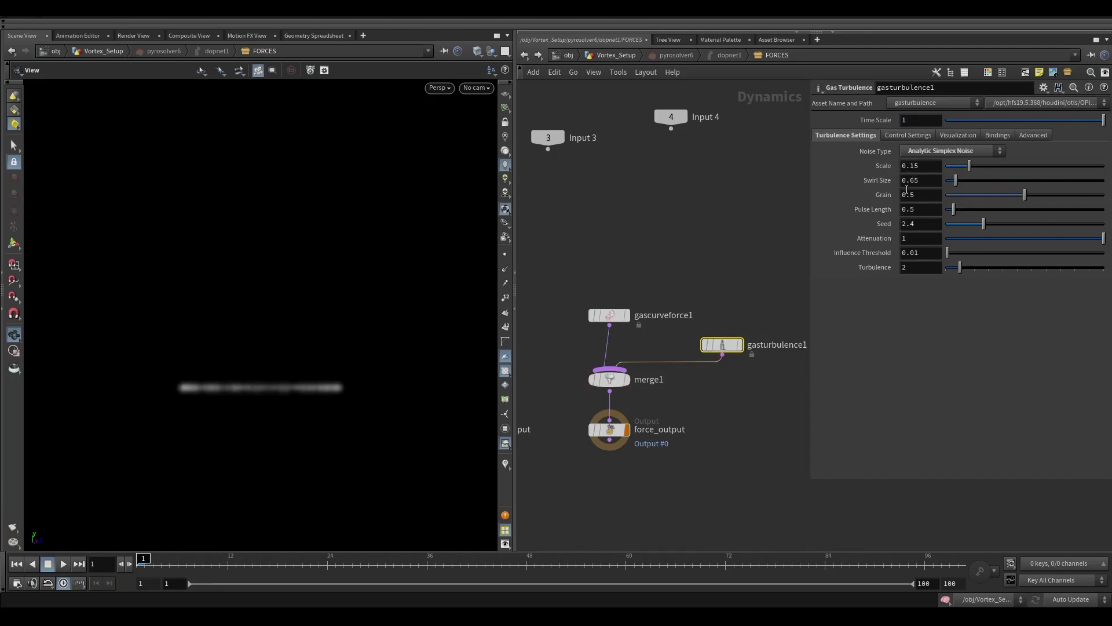
key("Return")
key("Return")
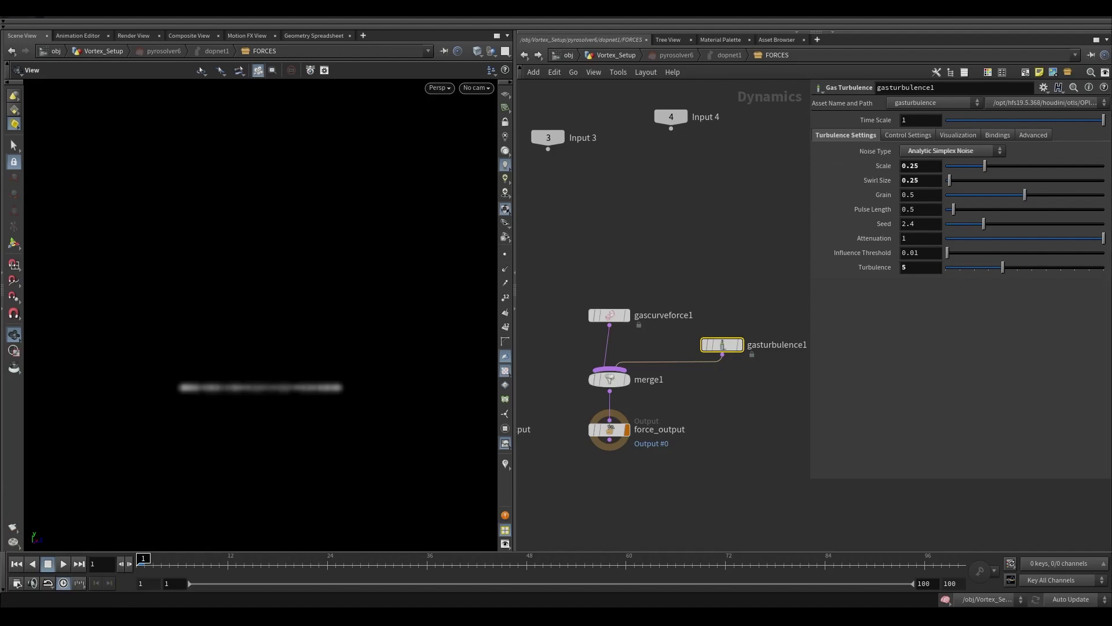
- Bind the density field of gasturbulence1 to temperature
left_click(997, 135)
double_click(934, 152)
type("t")
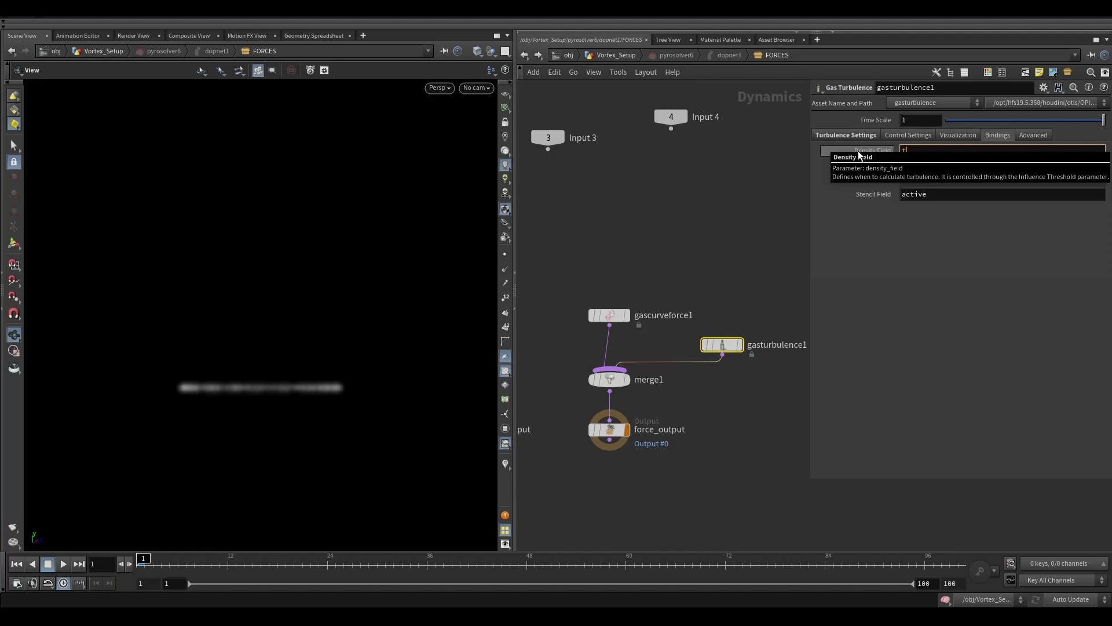
type("emperature")
key("Return")
- Play the turbulent simulation and view the swirling smoke from above and from the side
scroll(738, 260, "down", 3)
key("Up")
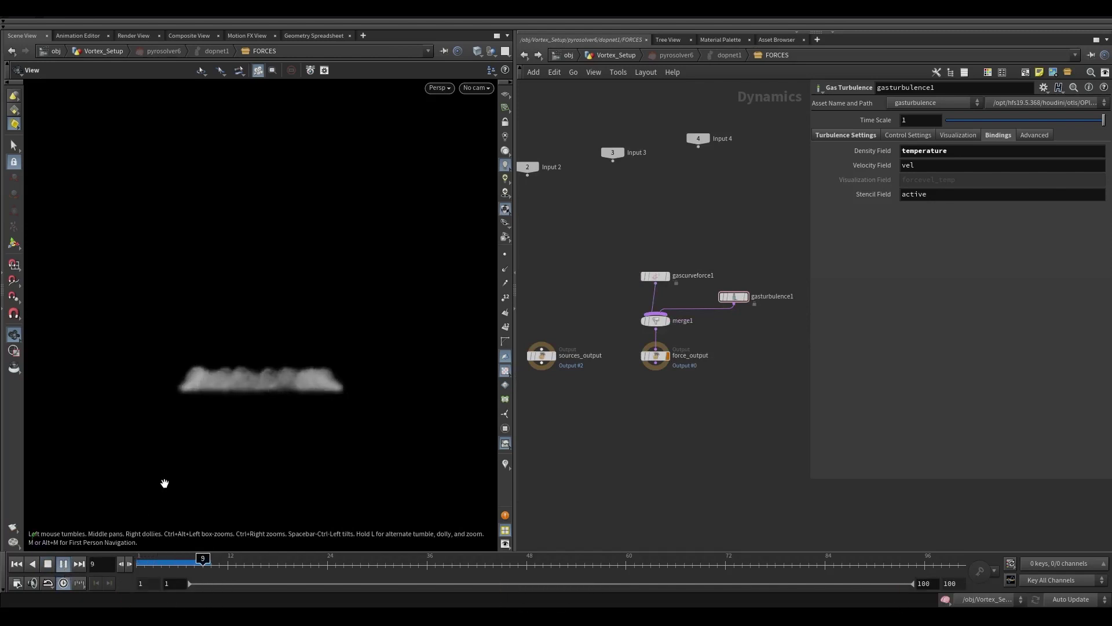
key("Up")
key("f")
left_click_drag(222, 350, 243, 514)
left_click(62, 566)
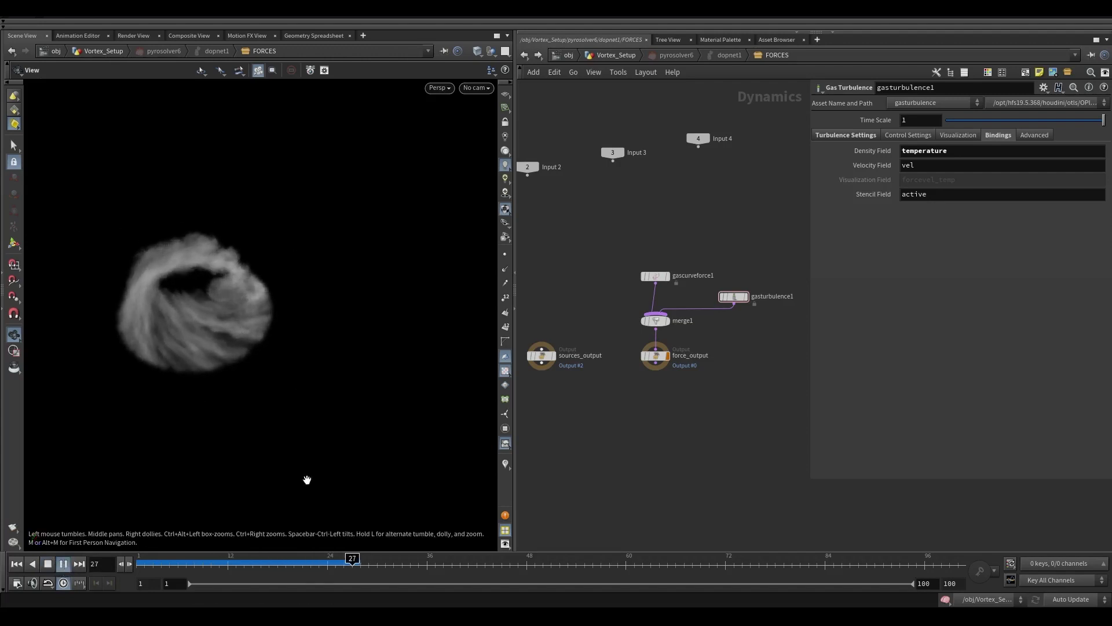
left_click_drag(241, 410, 435, 318)
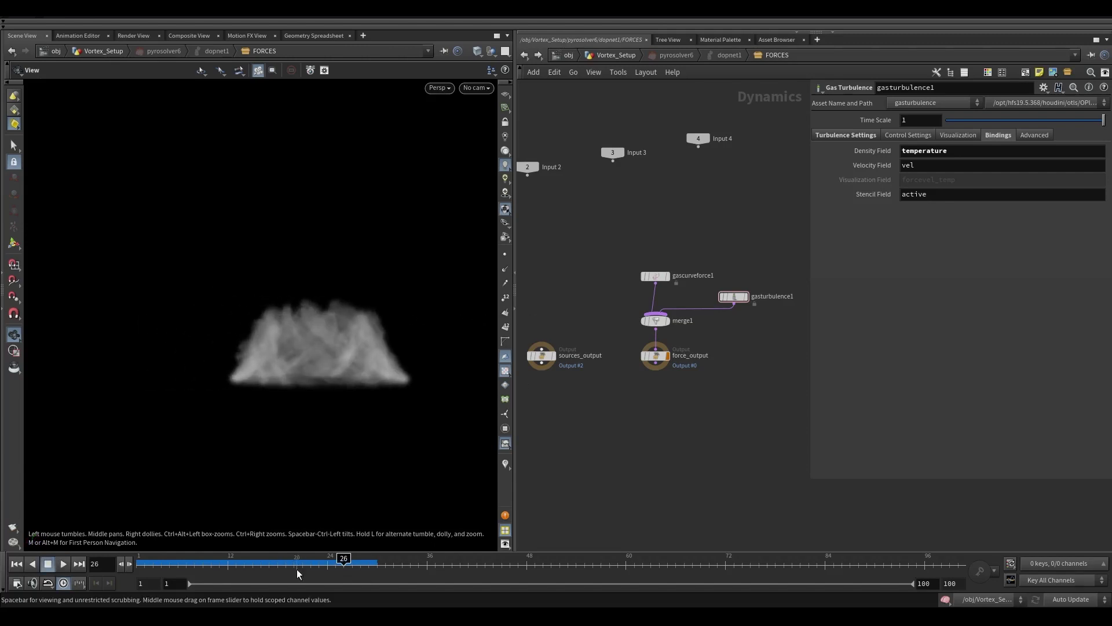
- Replay the simulation from the first frame in side view, stop it and frame the smoke column
left_click(16, 564)
left_click(64, 563)
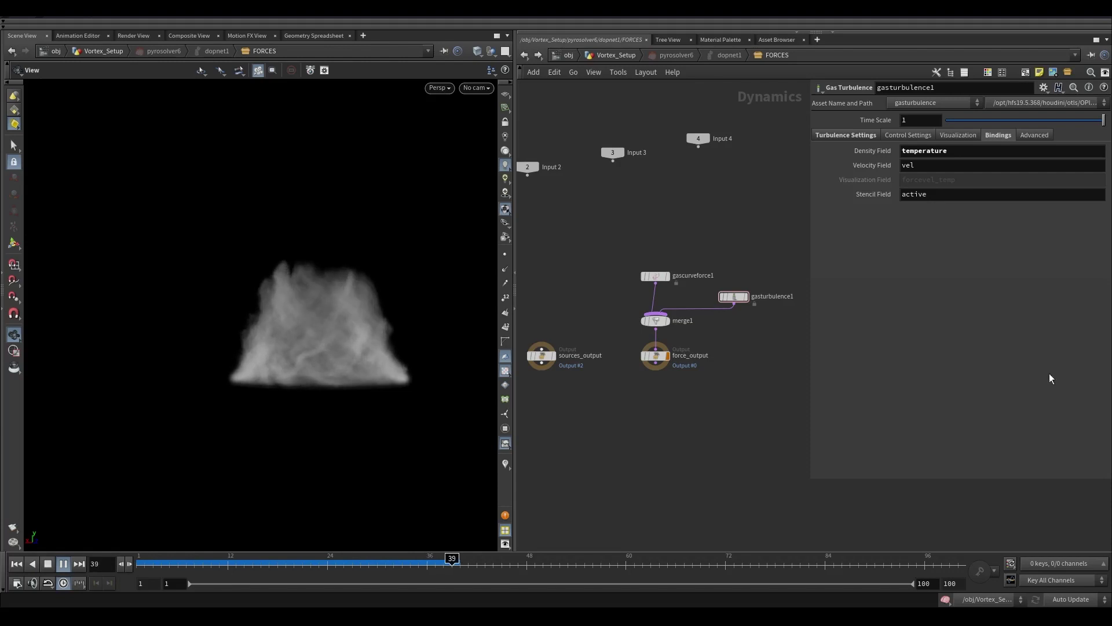
key("Escape")
right_click_drag(427, 318, 367, 340)
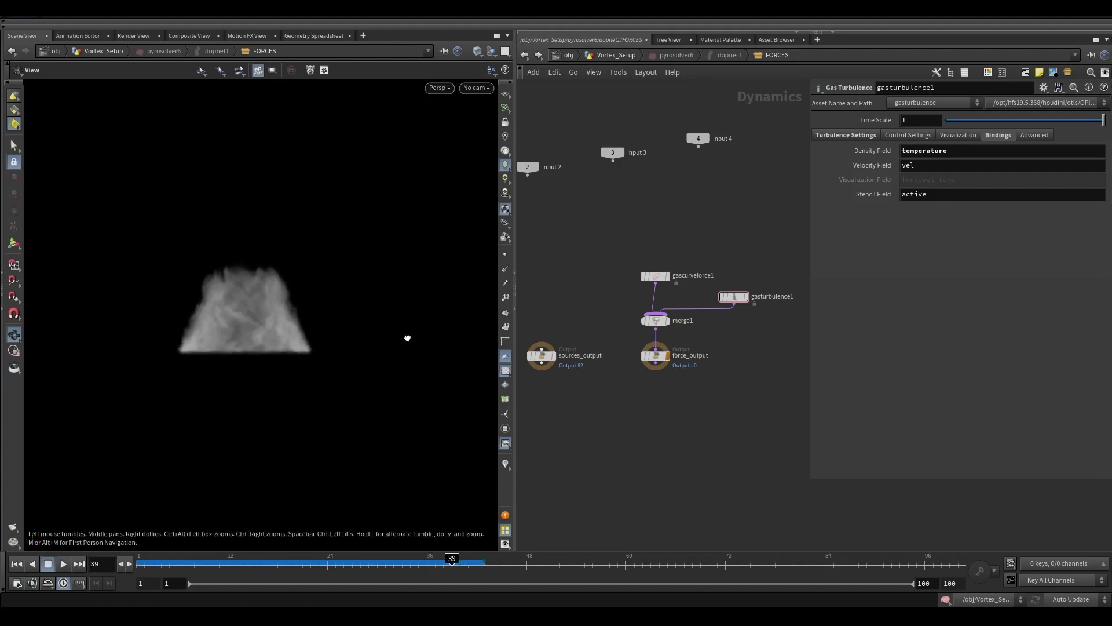
- Return to the Vortex_Setup network and look through pyrosolver6's output, bounds and setup settings
left_click(615, 55)
scroll(700, 260, "up", 5)
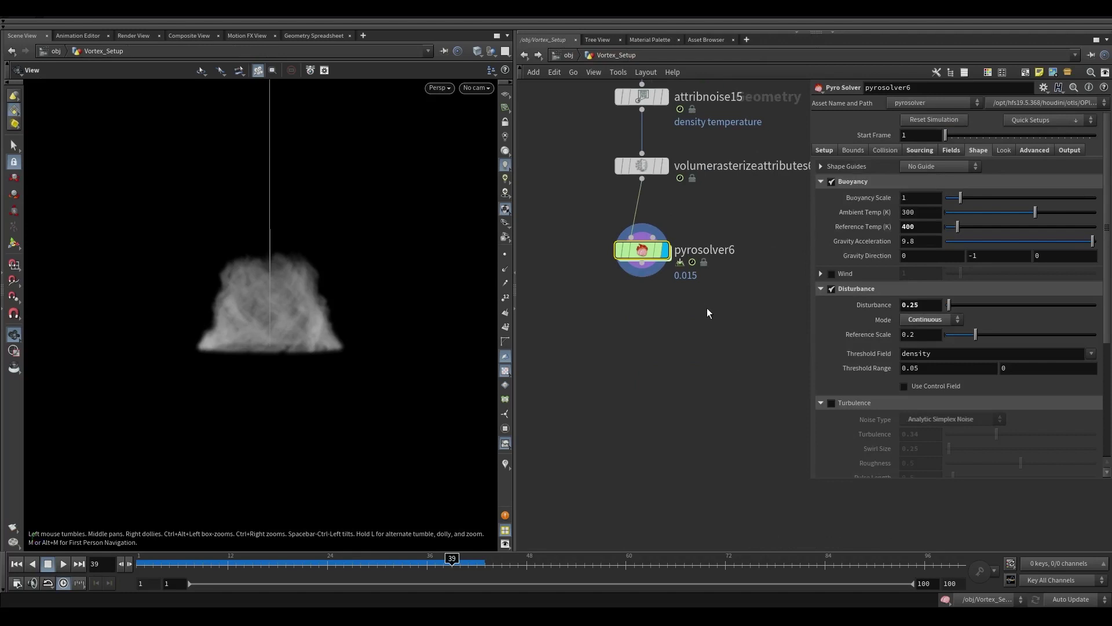
scroll(696, 313, "down", 5)
scroll(711, 329, "up", 6)
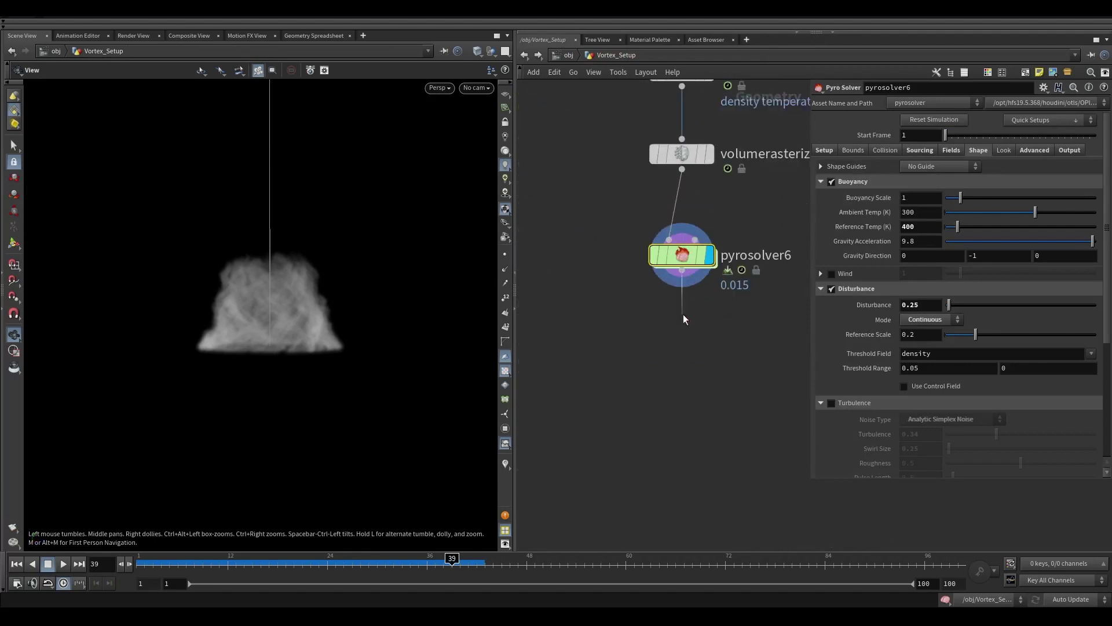
left_click(1080, 150)
left_click(856, 149)
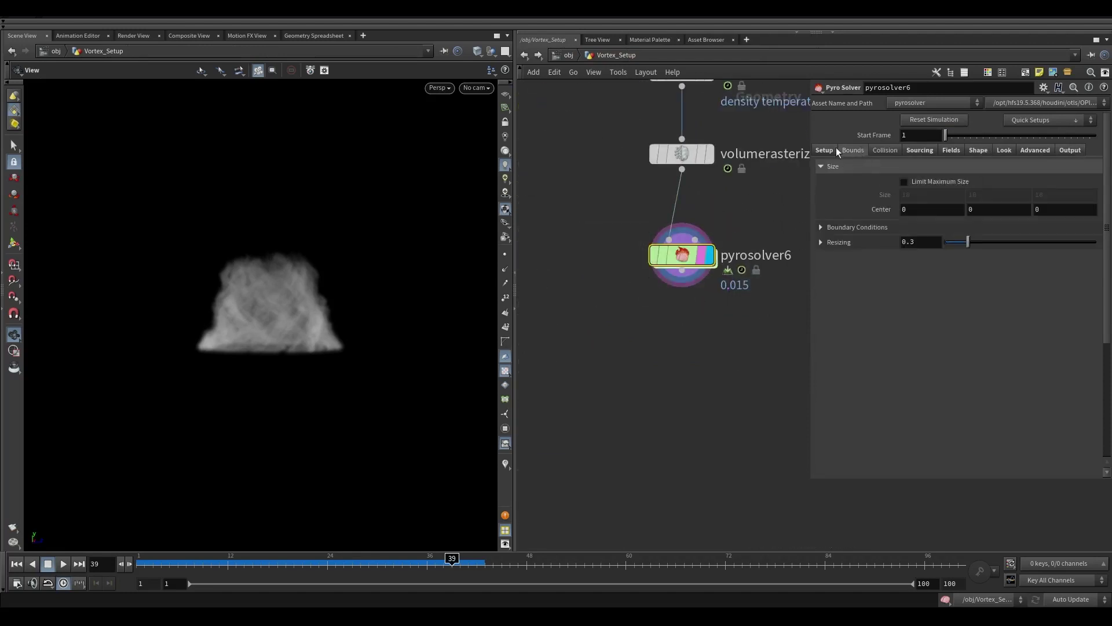
left_click(824, 150)
- Add a File Cache node below pyrosolver6 and connect it to the solver's output
key("Tab")
mouse_move(690, 338)
type("filecache")
key("Return")
left_click(690, 338)
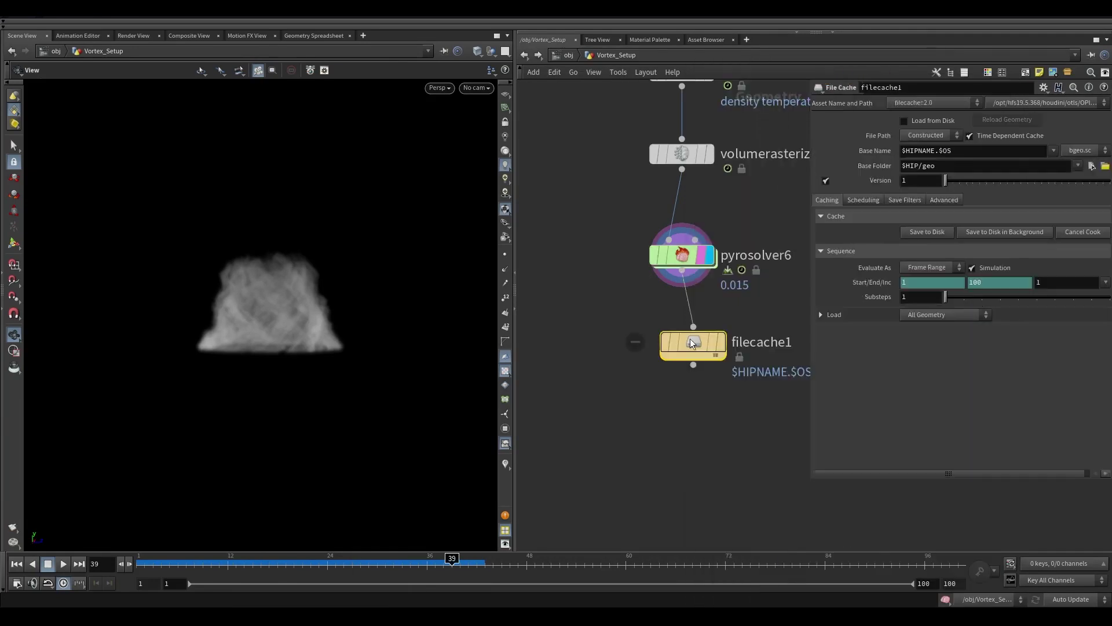
- Rename the File Cache node as vortex_column and align it directly below pyrosolver6
double_click(780, 343)
left_click_drag(780, 342, 665, 344)
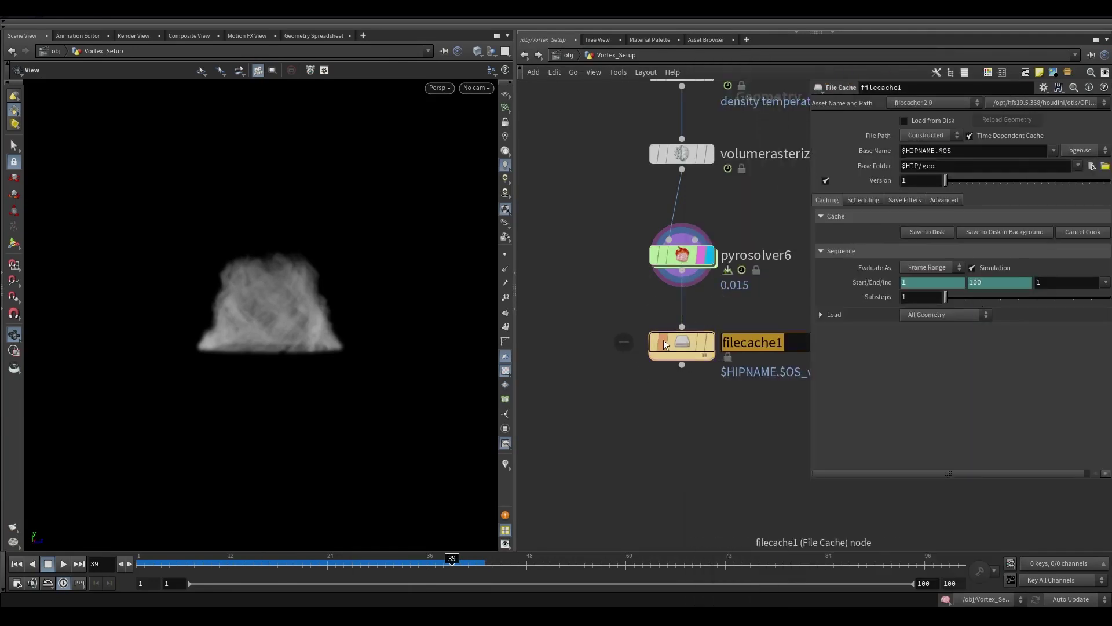
type("vortex_column")
key("Return")
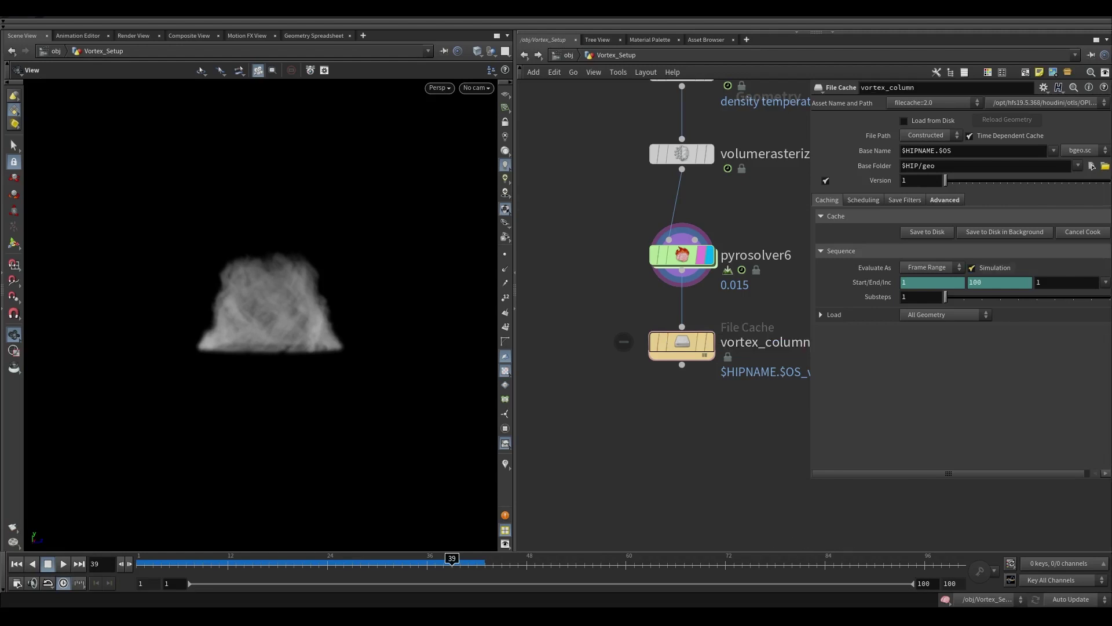
- Enable Load from Disk on vortex_column and save the simulation cache to disk
left_click(926, 120)
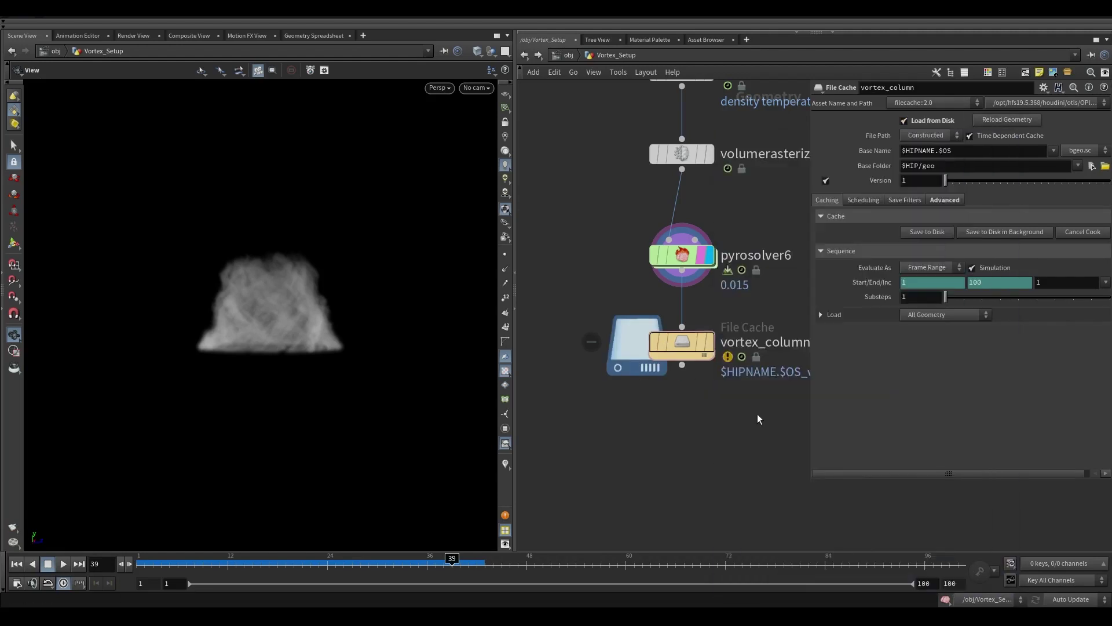
middle_click_drag(757, 413, 670, 406)
left_click(912, 235)
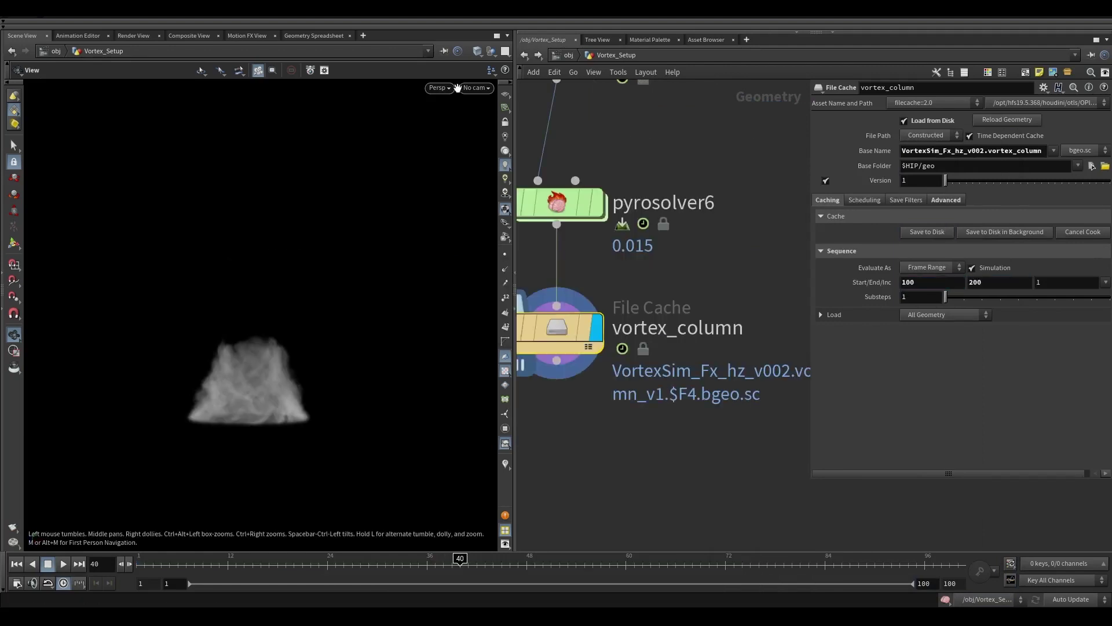
- View the cached smoke through cam1, scrub it to frame 100 and tumble the view to inspect the column
left_click(476, 87)
left_click(485, 142)
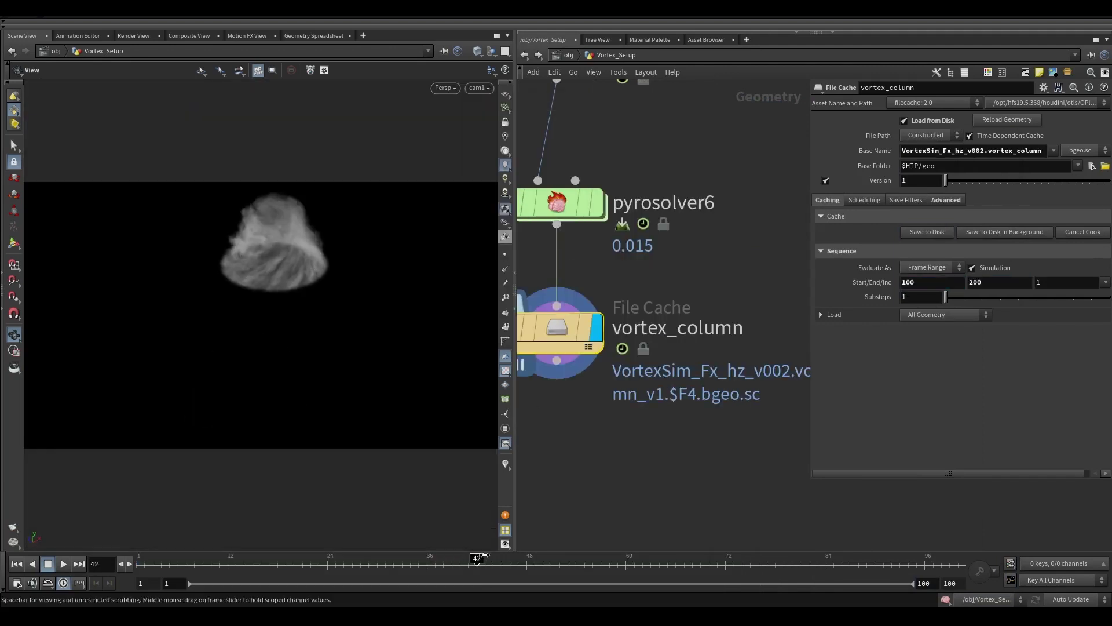
left_click_drag(455, 366, 410, 303)
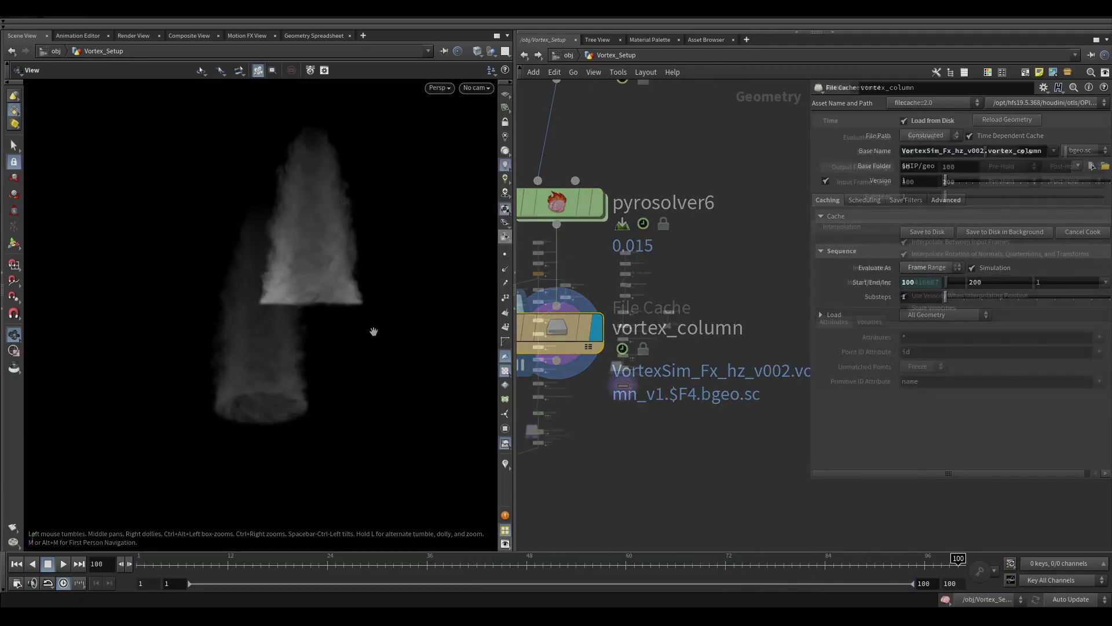
- Duplicate the whole node chain from the circle down to the retime node and place the copy beside the original
left_click_drag(648, 311, 670, 96)
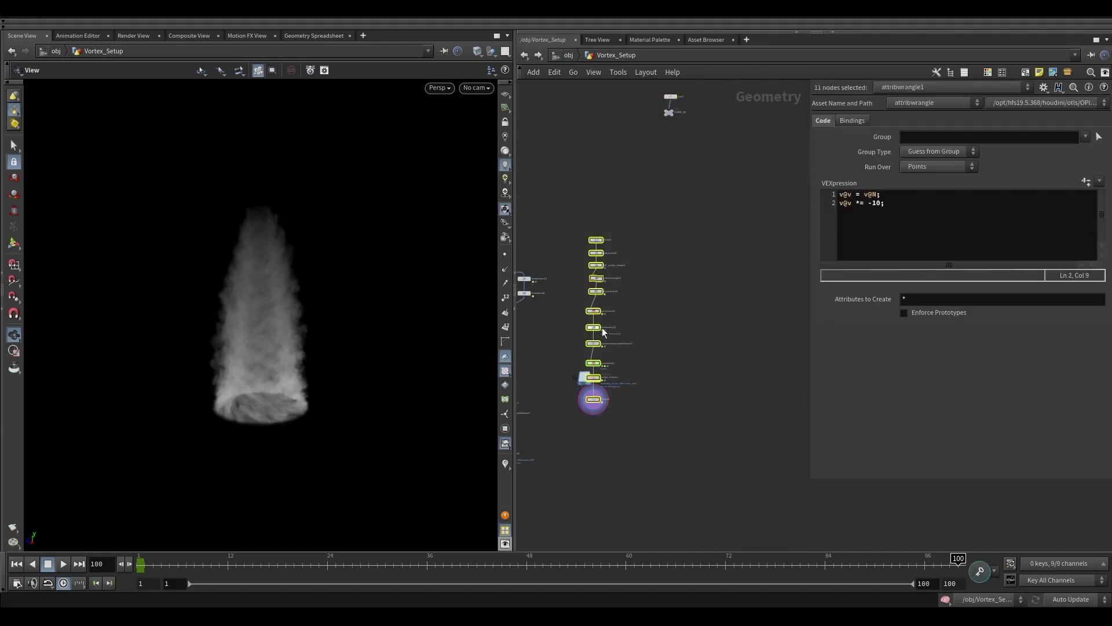
key("f")
left_click_drag(582, 270, 735, 274)
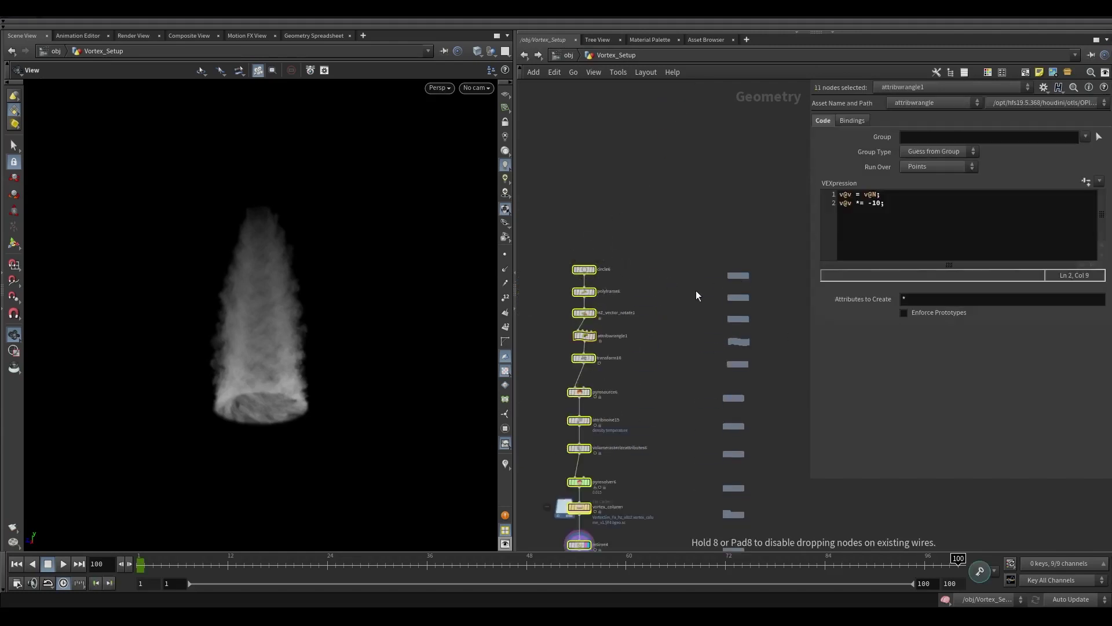
scroll(690, 294, "down", 3)
scroll(713, 200, "up", 3)
left_click_drag(713, 205, 651, 454)
- Duplicate the line node and its CURVE_06 null and place the copies beside the new chain
middle_click_drag(615, 196, 633, 216)
left_click_drag(637, 230, 663, 389)
left_click_drag(640, 313, 789, 314, "alt")
middle_click_drag(789, 313, 696, 314)
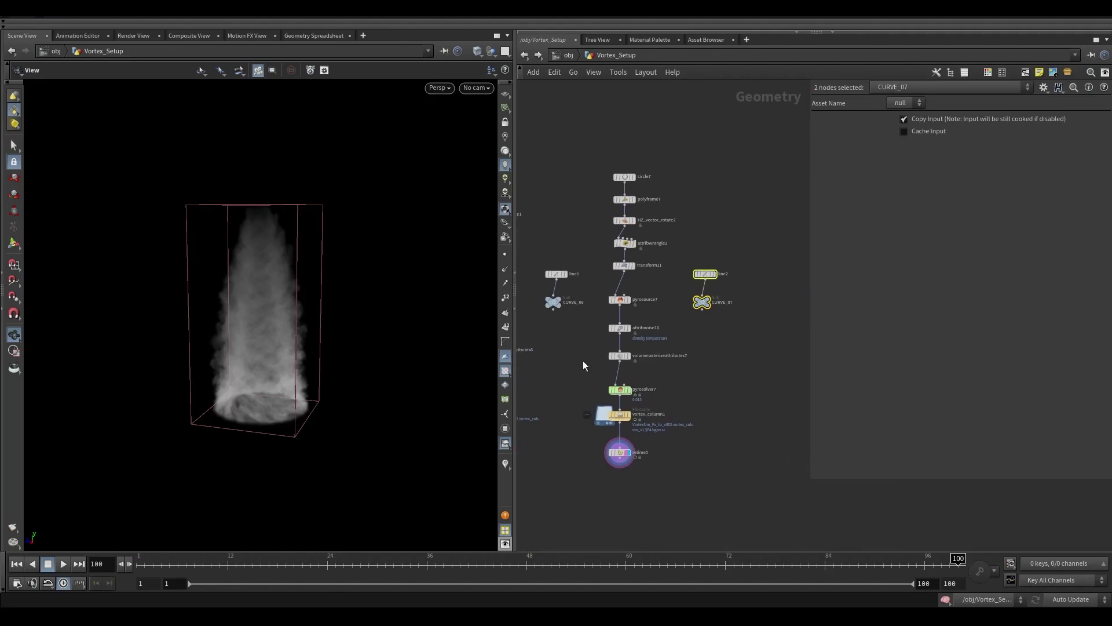
- Look over the duplicated chain from circle7 down to retime5 and return the timeline to frame 1
scroll(731, 174, "up", 3)
left_click(753, 129)
middle_click_drag(662, 387, 500, 279)
scroll(717, 462, "down", 2)
scroll(652, 294, "up", 2)
middle_click_drag(653, 294, 676, 129)
left_click_drag(165, 567, 139, 566)
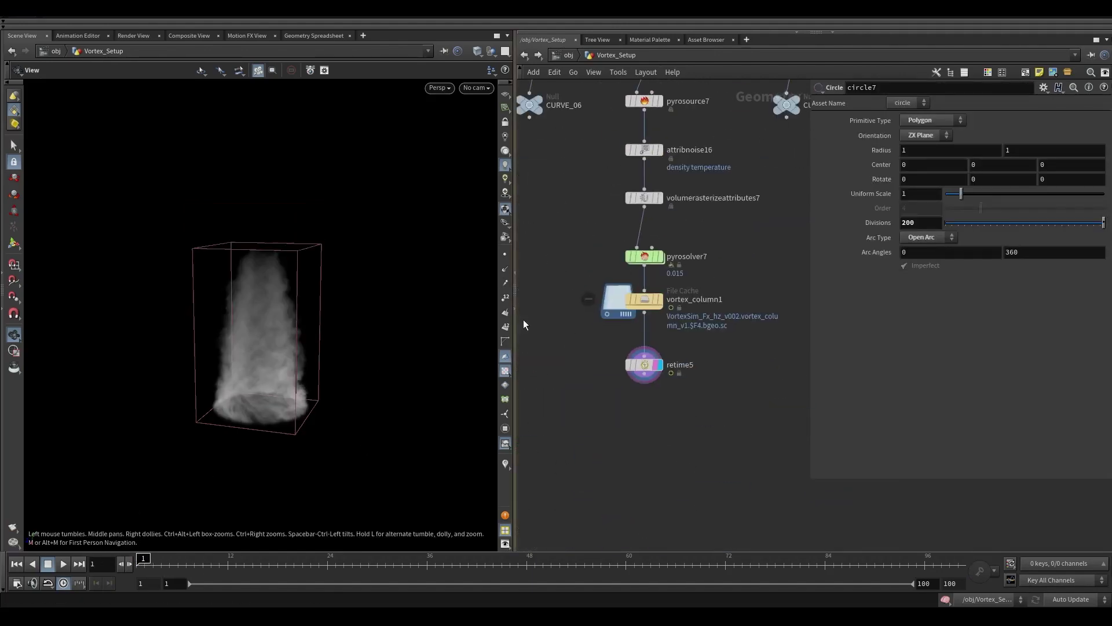
- In pyrosolver7's FORCES network, set gascurveforce1's Suction Scale to 3 and Orbit Scale to -2
scroll(643, 243, "up", 3)
left_click(658, 249)
double_click(648, 264)
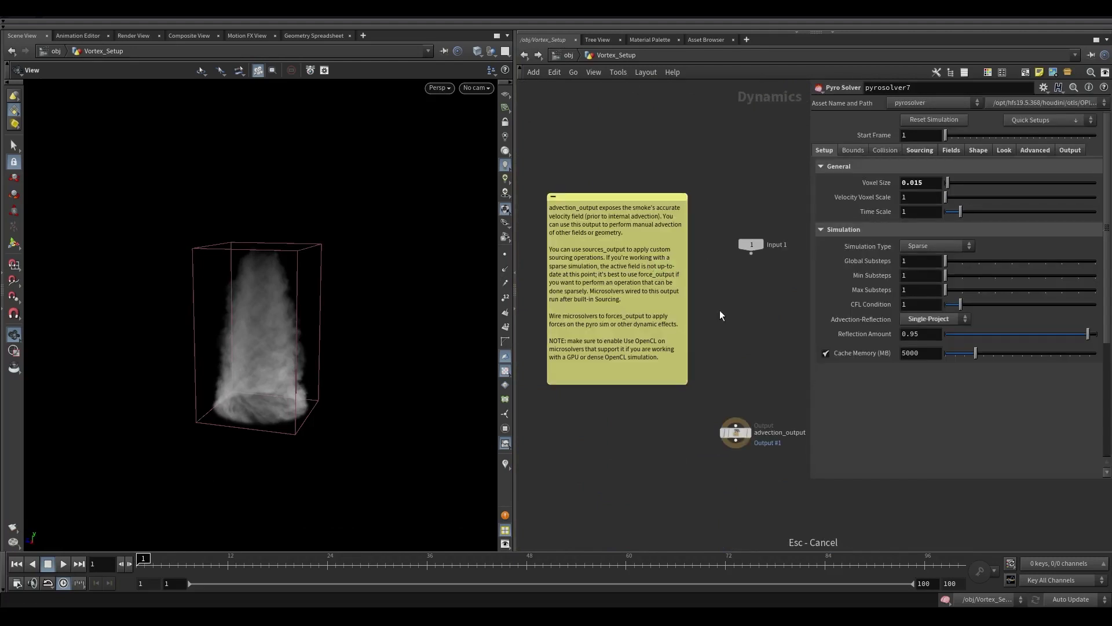
double_click(721, 310)
scroll(596, 320, "up", 3)
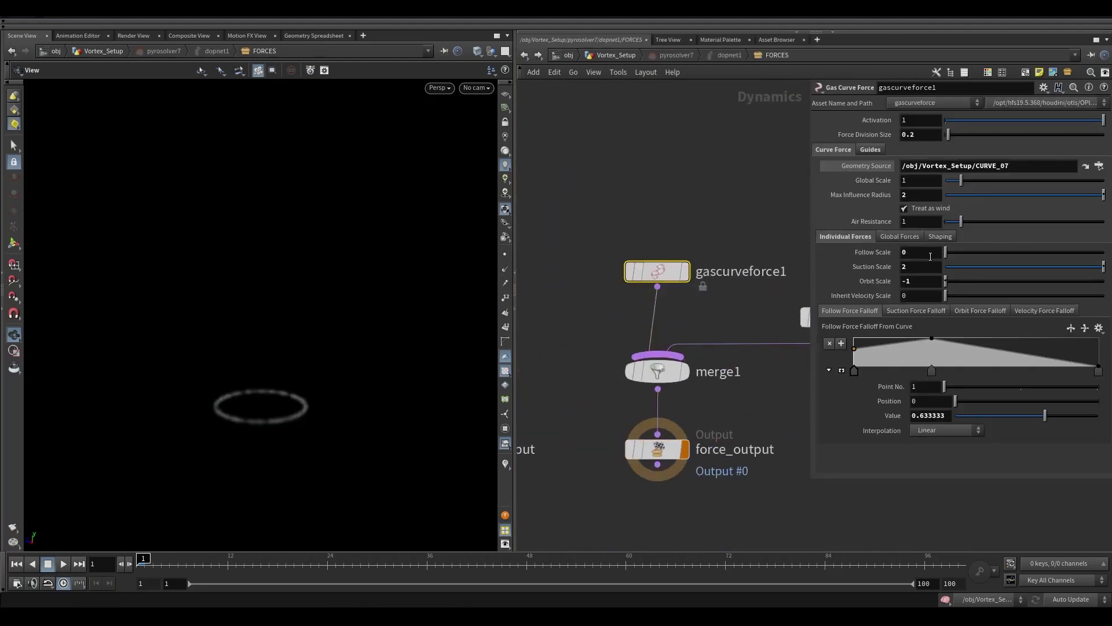
type("3")
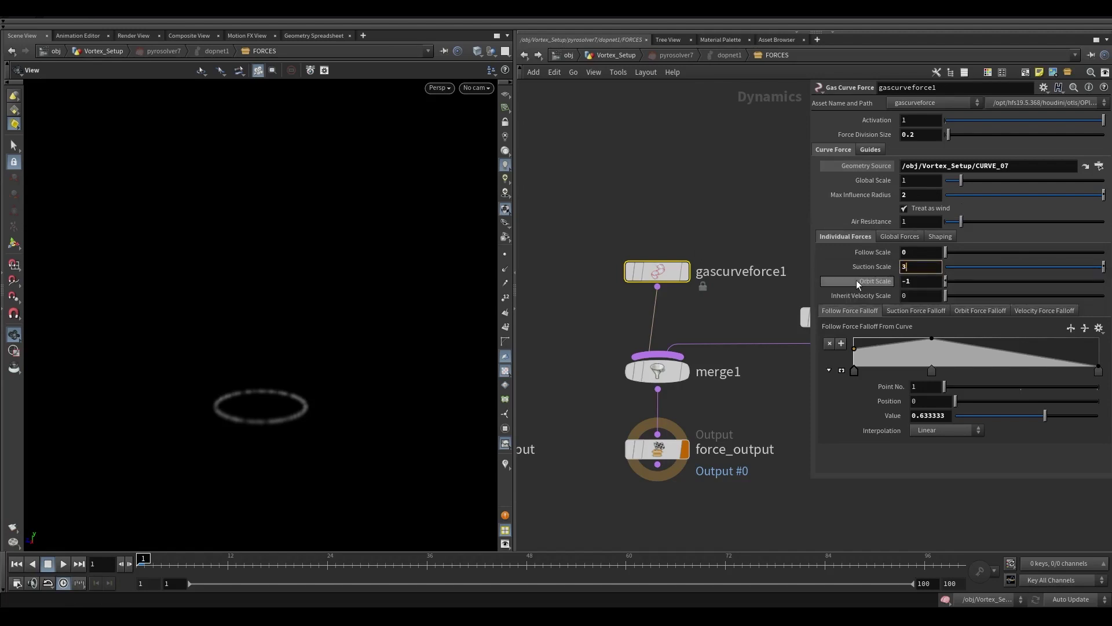
double_click(905, 283)
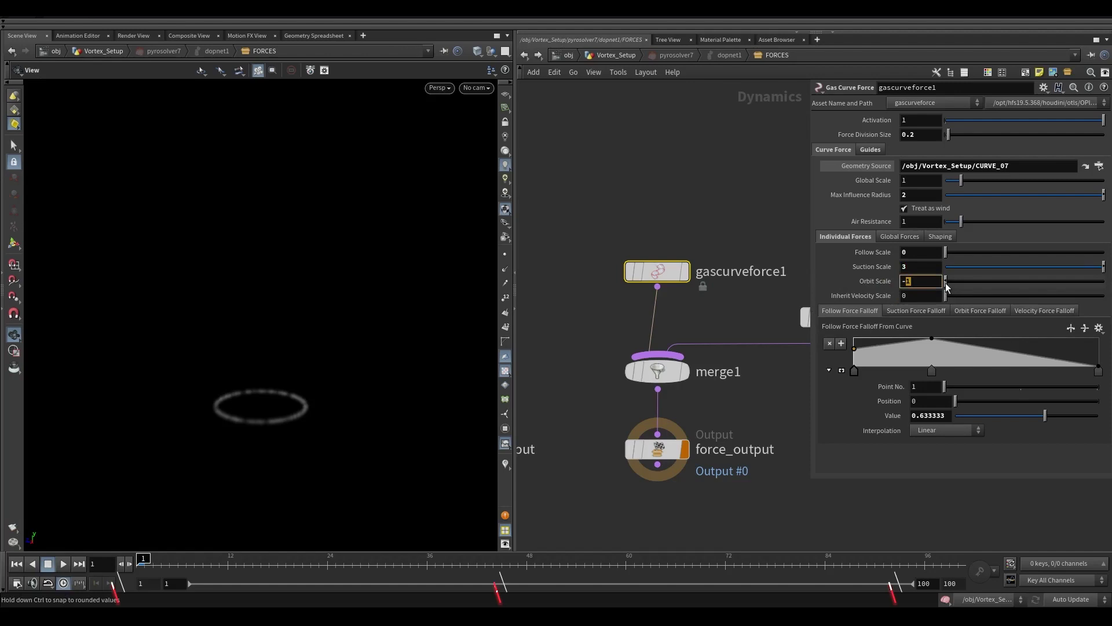
type("-2")
key("Return")
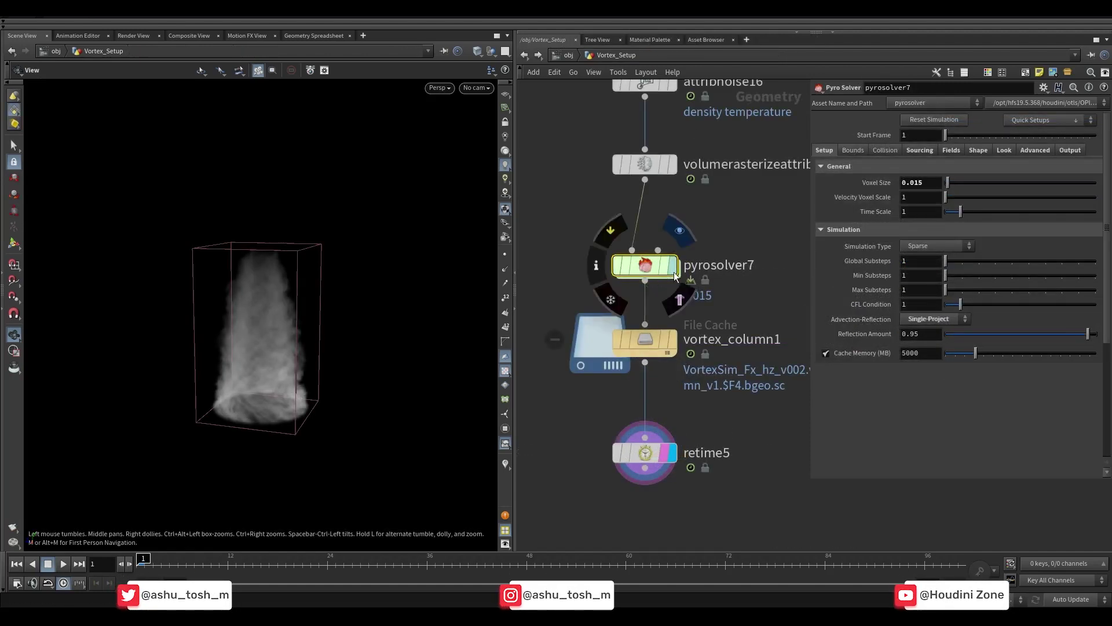
- Display pyrosolver7, play the simulation from frame 1 and stop it at frame 30
left_click(673, 267)
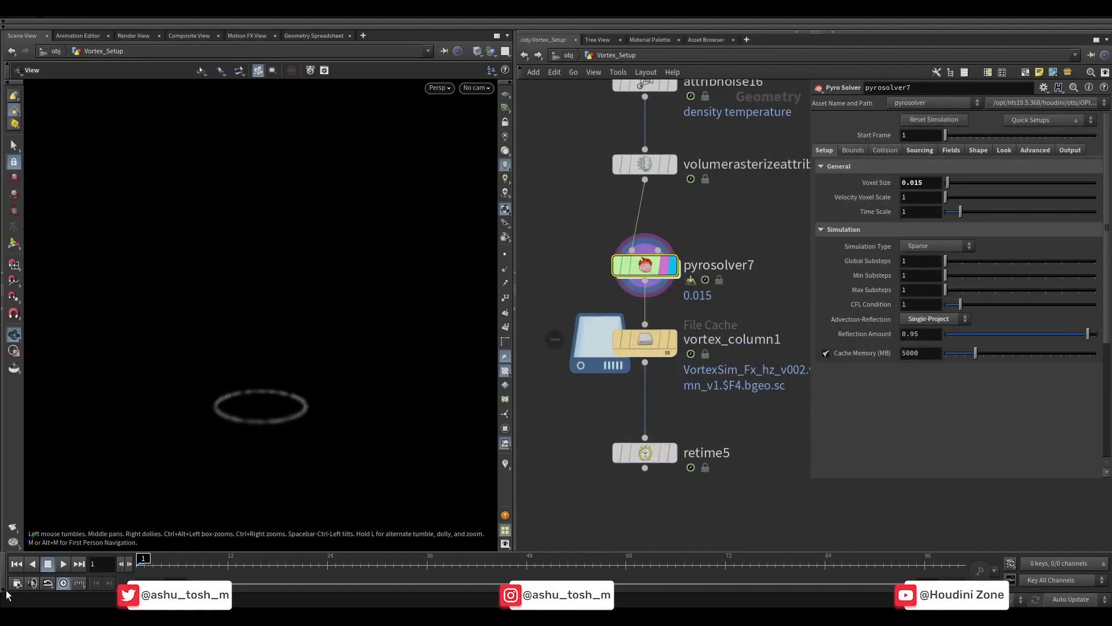
left_click(63, 563)
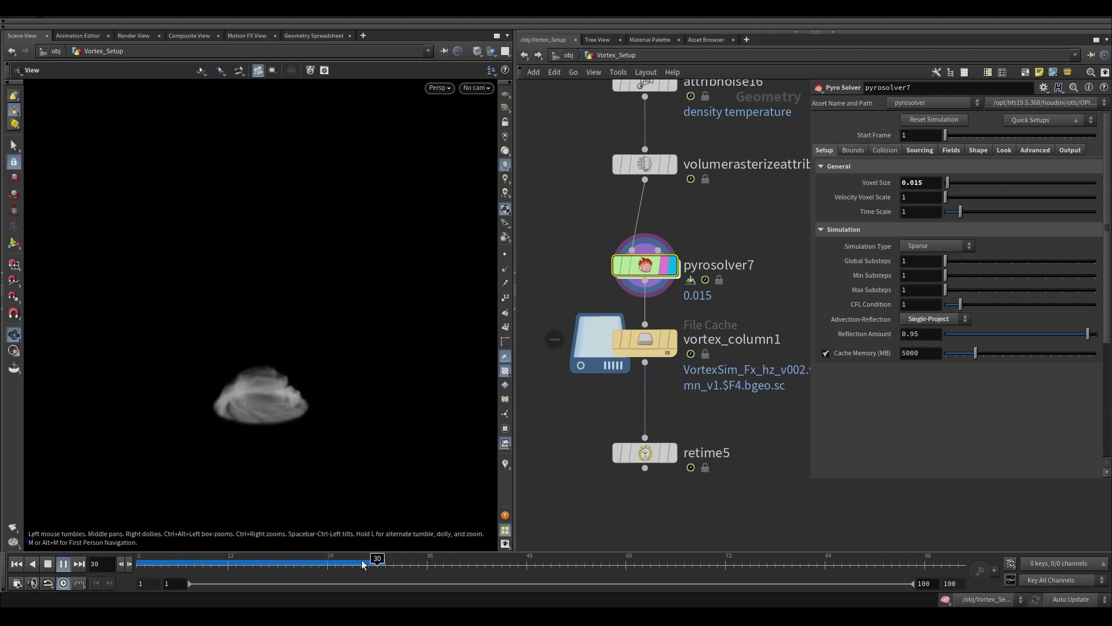
key("Escape")
scroll(224, 385, "up", 5)
- Display vortex_column1 with its cache bypassed and resume playback, viewing the swirling smoke from above
left_click(671, 347)
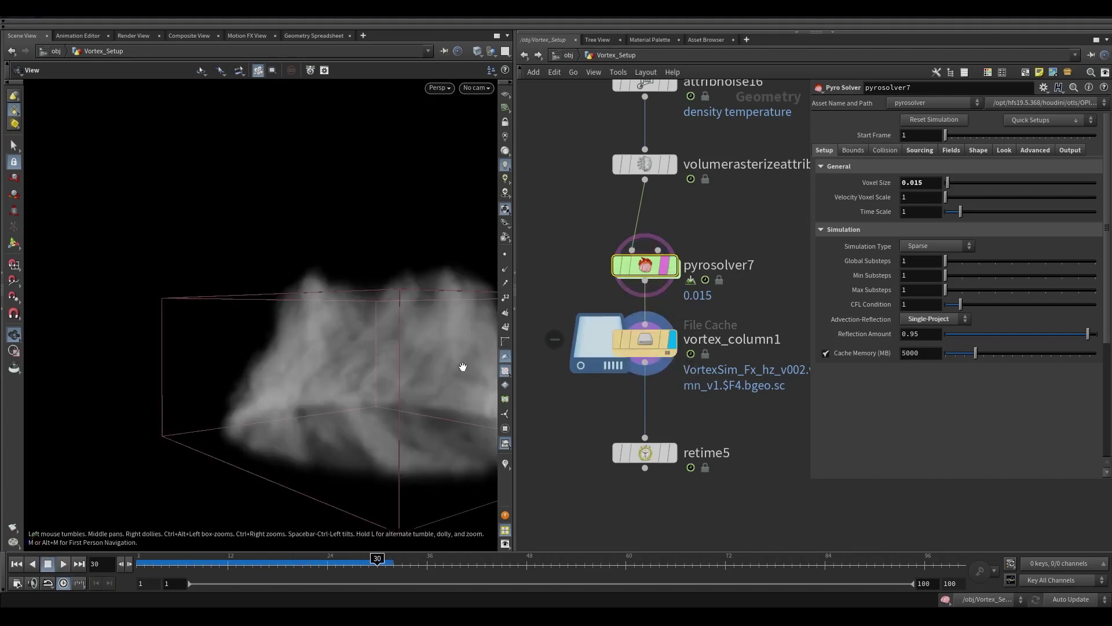
left_click_drag(256, 373, 145, 504)
left_click(63, 564)
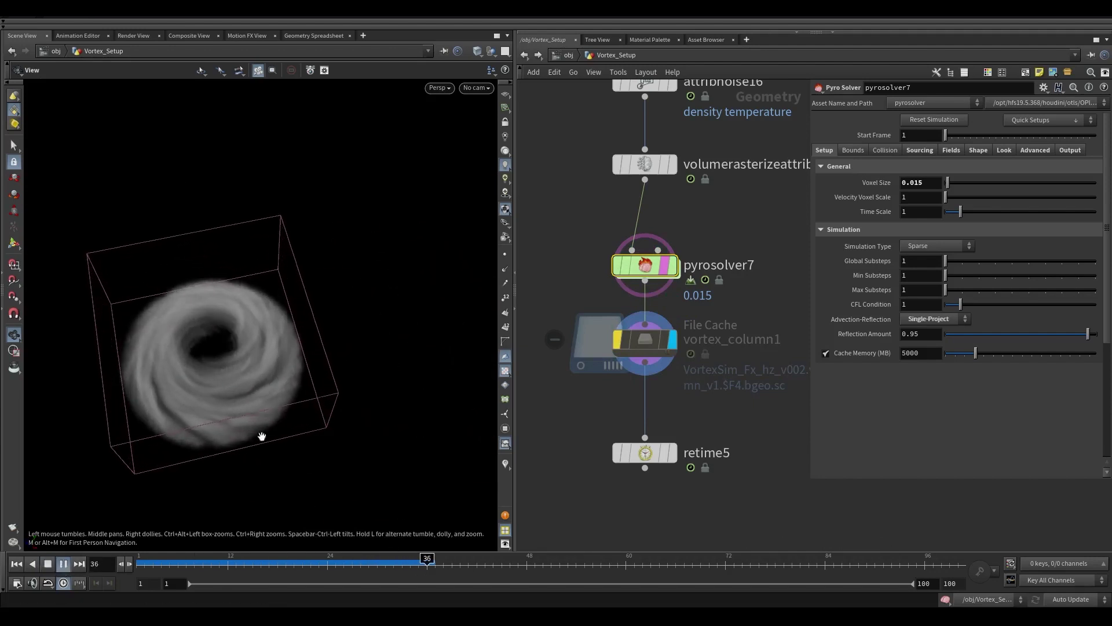
left_click_drag(160, 289, 244, 307)
- Set vortex_column1's start frame to 1 and rename the node as vortex_column_inner
left_click(645, 339)
key("Return")
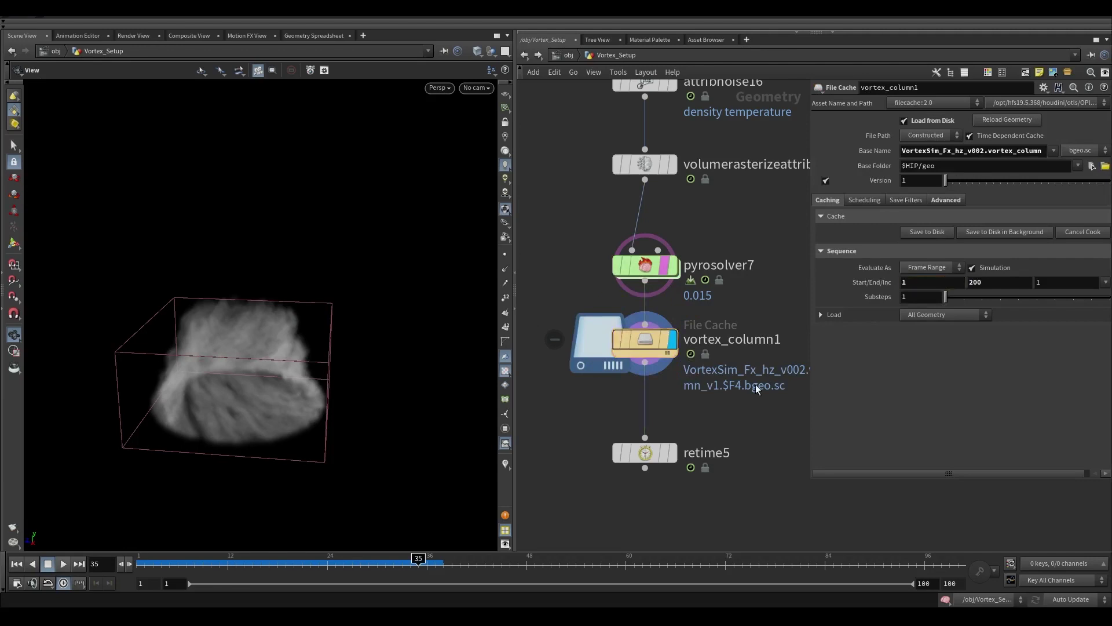
scroll(738, 391, "down", 3)
scroll(684, 364, "up", 3)
double_click(685, 364)
type("_inner")
key("Return")
- Update the cache's base name to match vortex_column_inner and save the simulation to disk
left_click(1054, 151)
left_click(1048, 183)
left_click(917, 230)
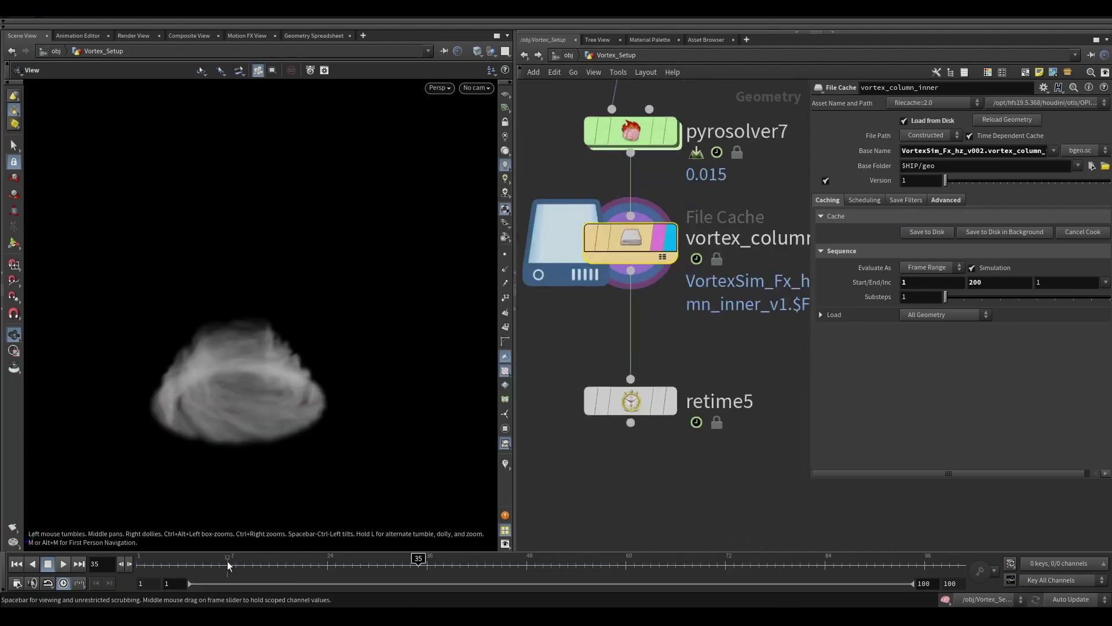
- Scrub the cached inner vortex through to frame 100 and reframe the smoke
left_click_drag(229, 565, 959, 565)
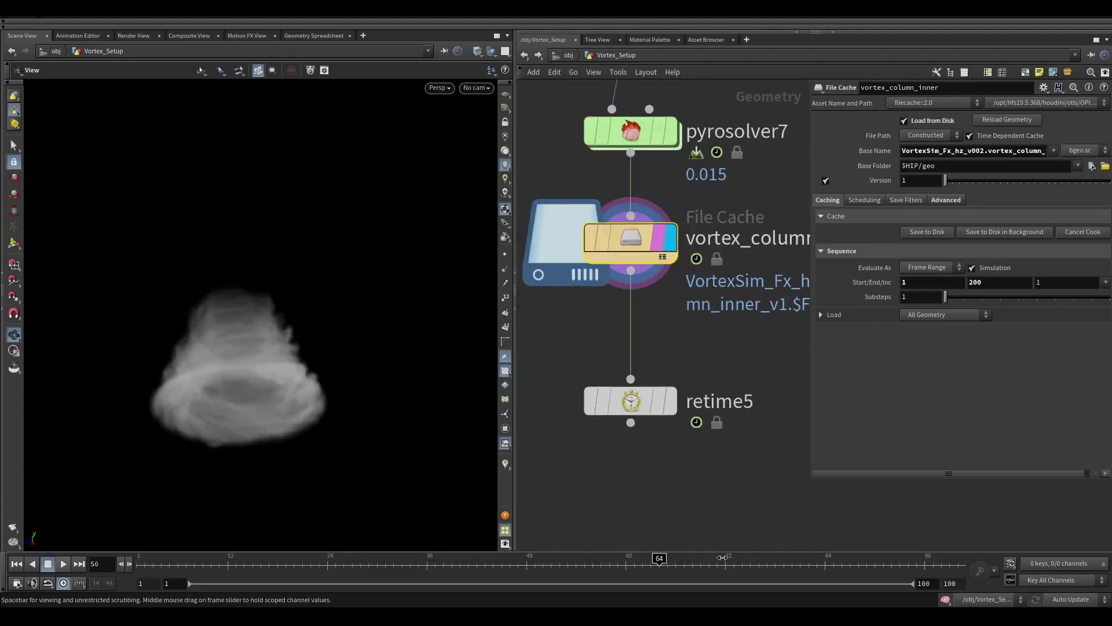
key("g")
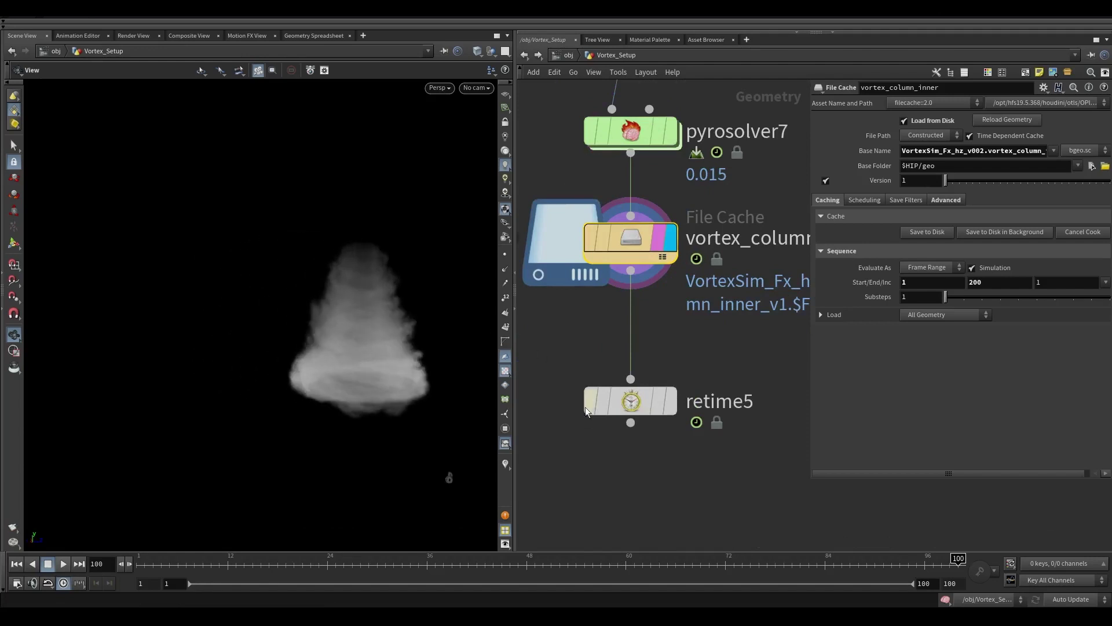
- Try merging vortex_column with vortex_column_inner, compare the smoke from above and the side, and delete the merge node
key("h")
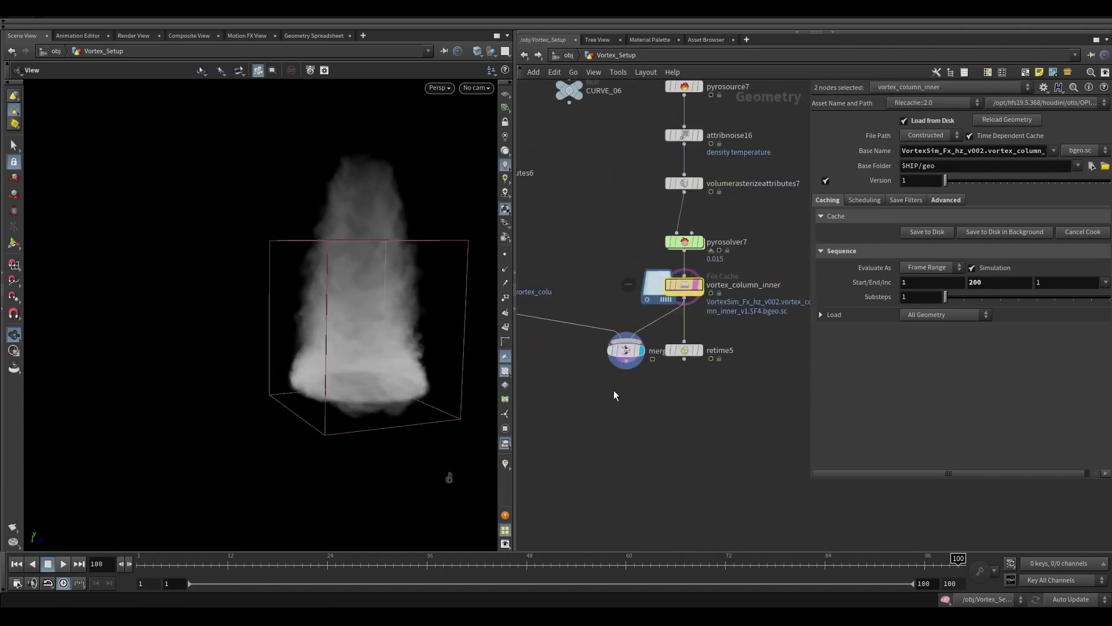
left_click(626, 350)
left_click_drag(348, 302, 324, 406)
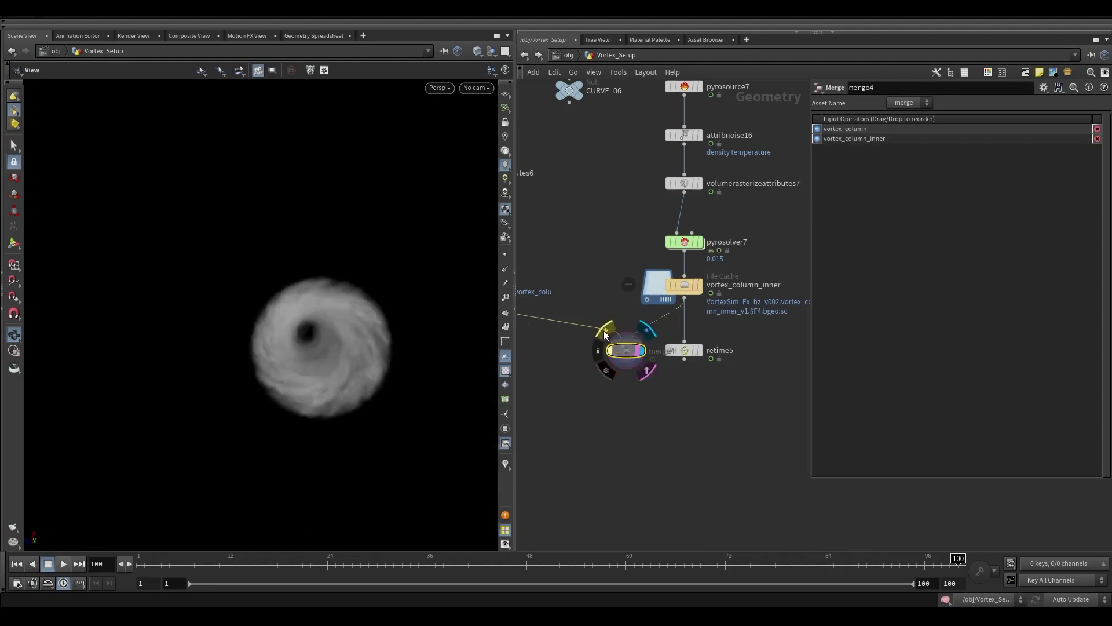
key("g")
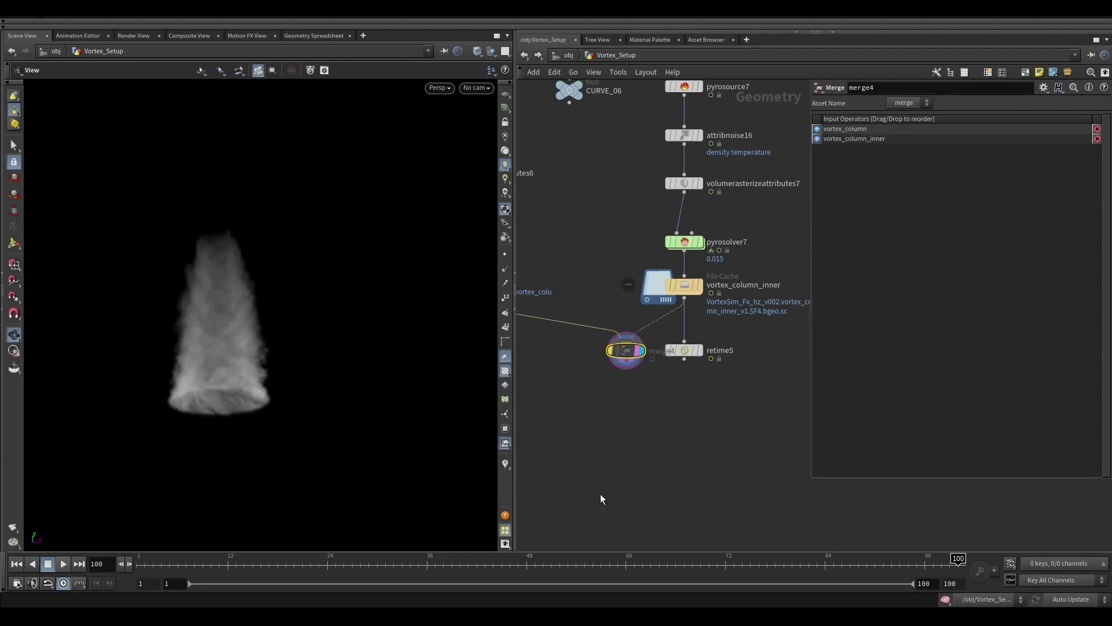
left_click_drag(464, 561, 959, 558)
left_click_drag(646, 399, 589, 341)
key("Delete")
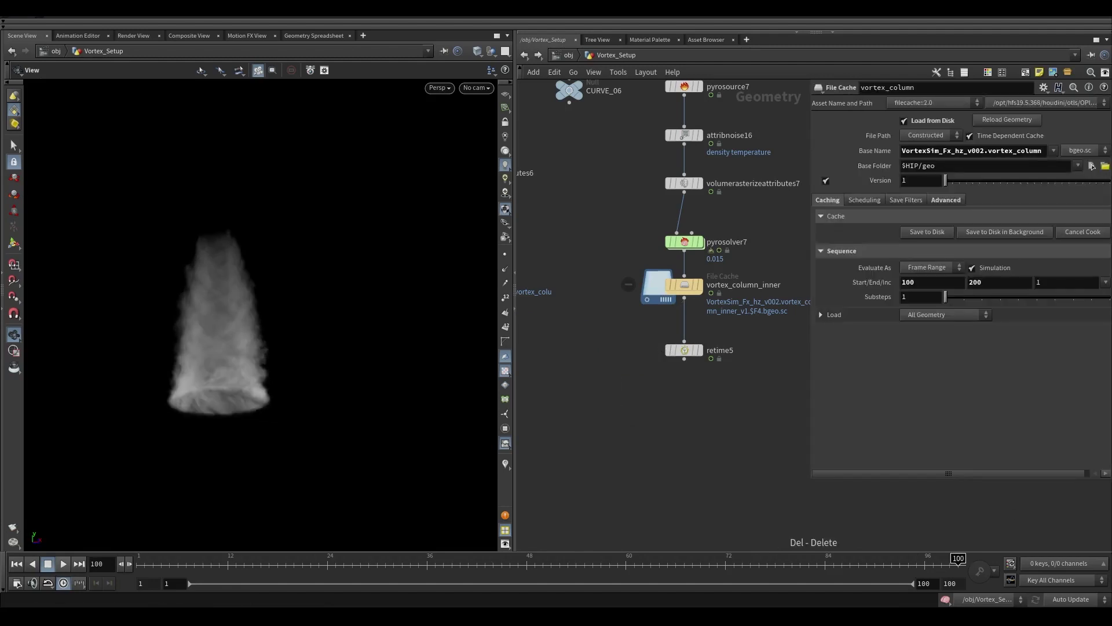
- Add a new Circle node beside the existing chains, oriented to the ZX Plane with 50 divisions
scroll(752, 408, "down", 5)
key("Tab")
left_click(759, 540)
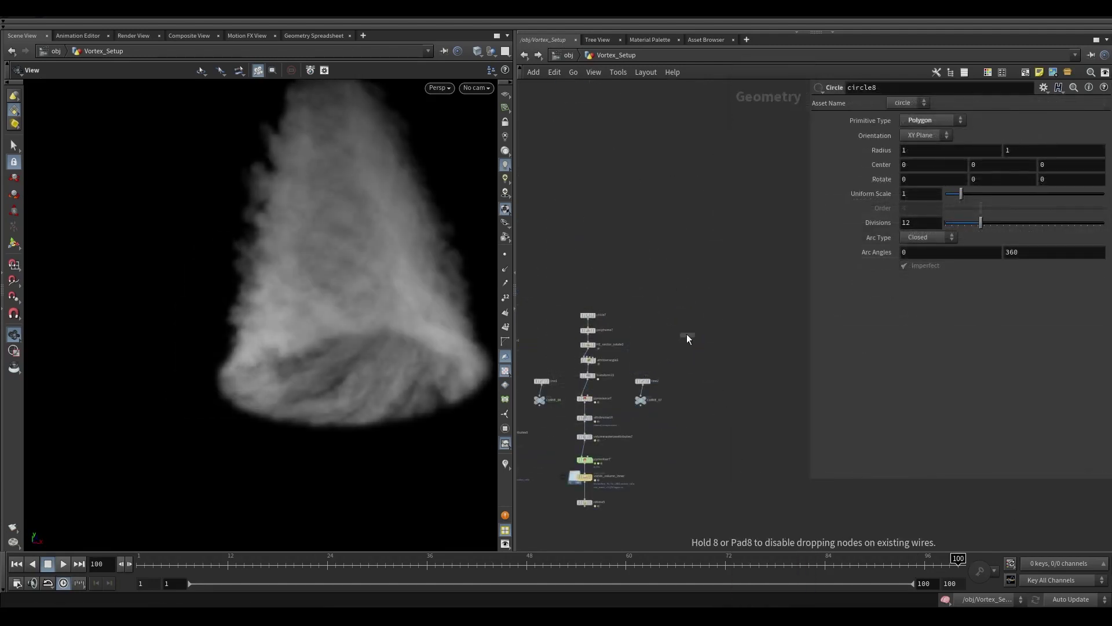
left_click(681, 318)
left_click(926, 135)
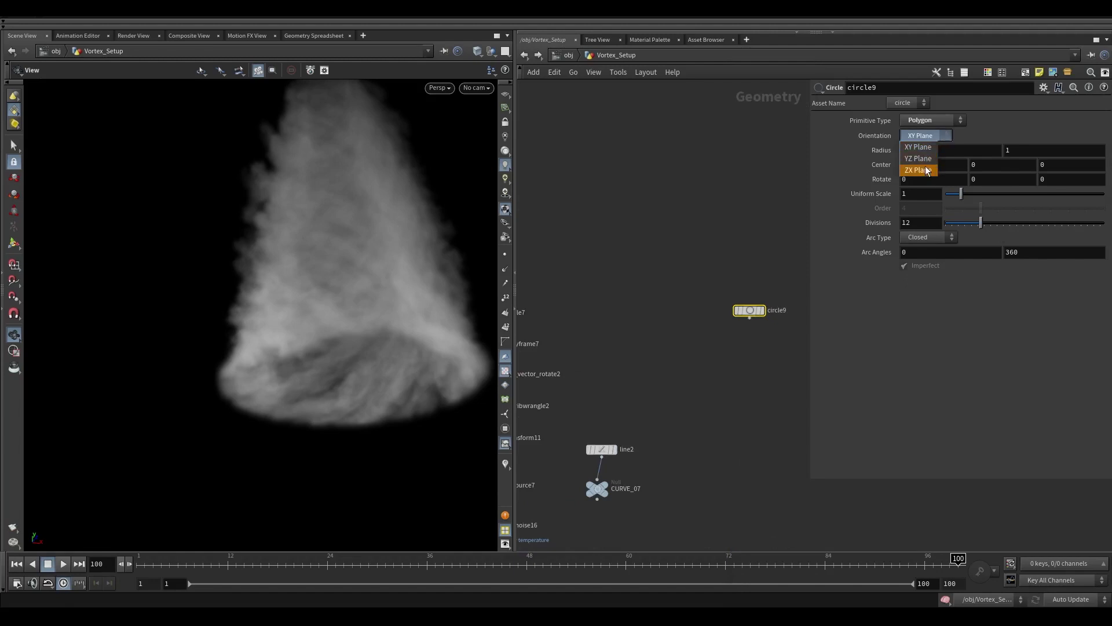
left_click(925, 170)
type("50")
key("Return")
- Display the new circle node and frame its geometry in the viewport
middle_click_drag(742, 340, 704, 326)
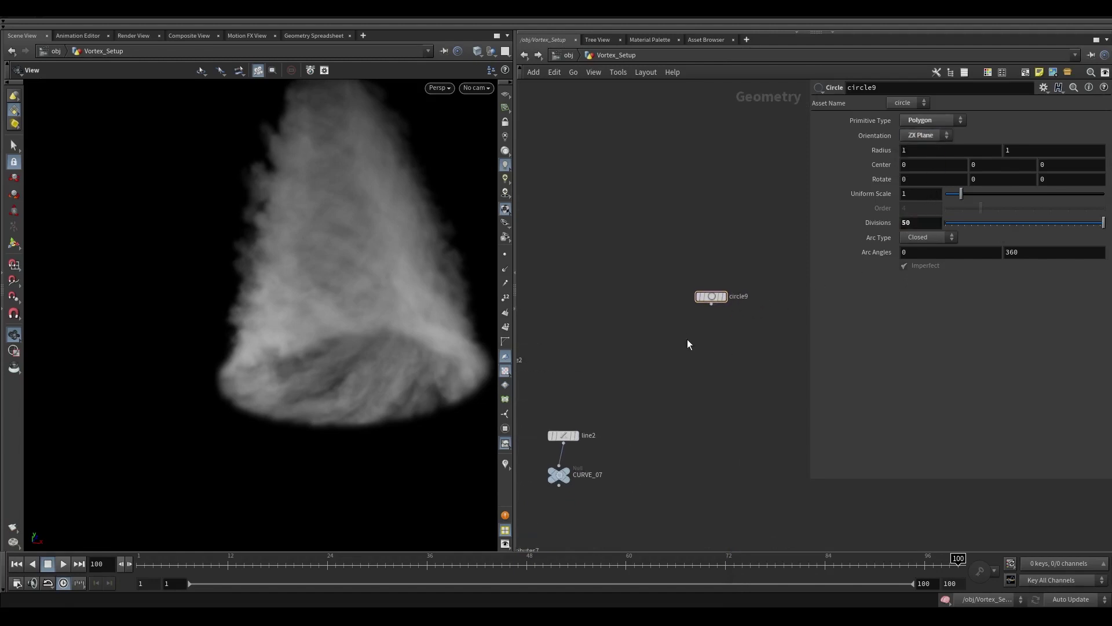
scroll(746, 294, "up", 2)
left_click(708, 297)
key("space+g")
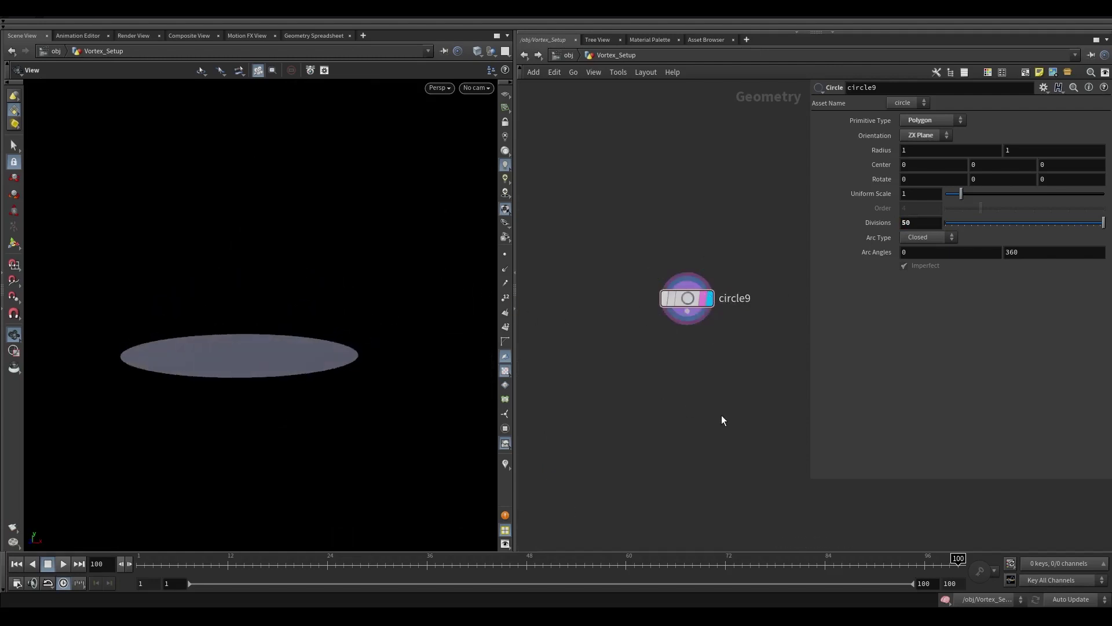
- Add a PolyExpand2D node below circle9, connect it to the circle and display it
scroll(792, 397, "up", 2)
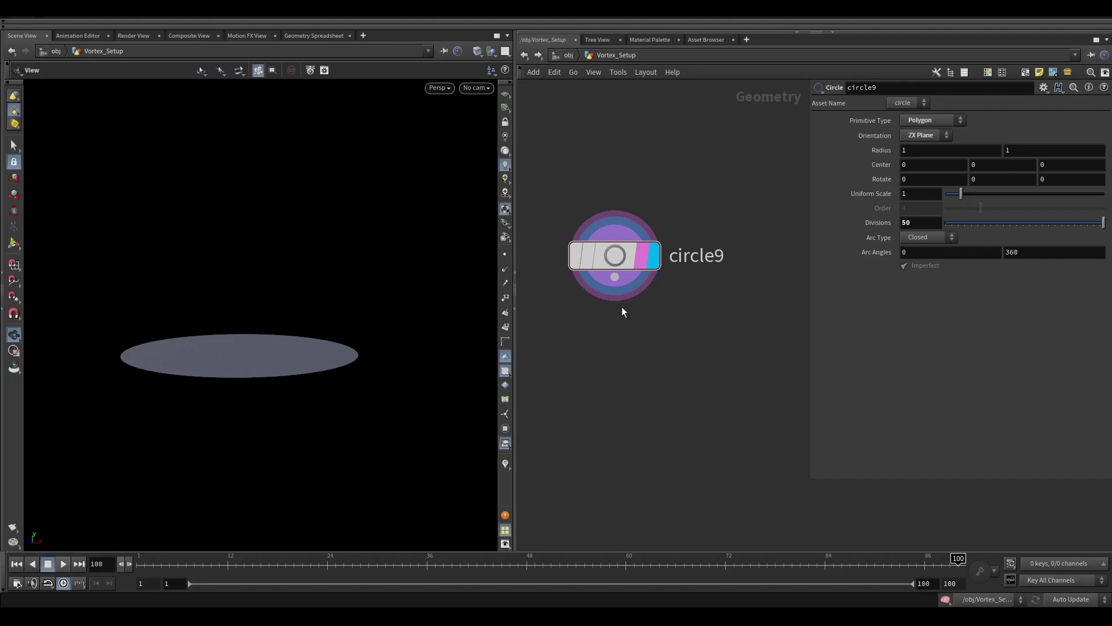
key("Tab")
type("po")
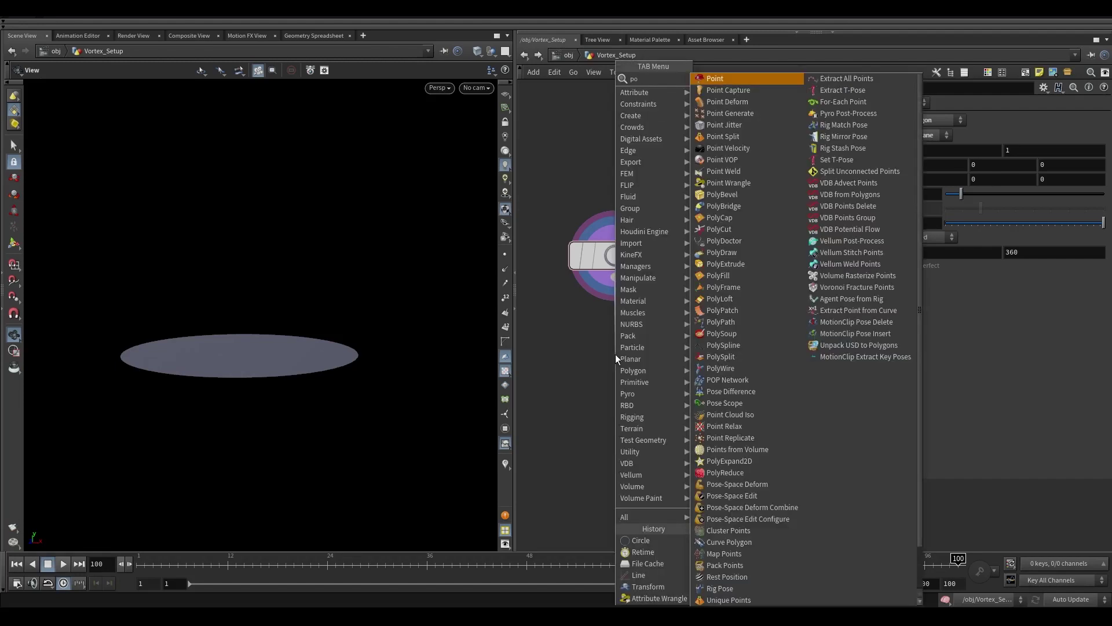
type("l")
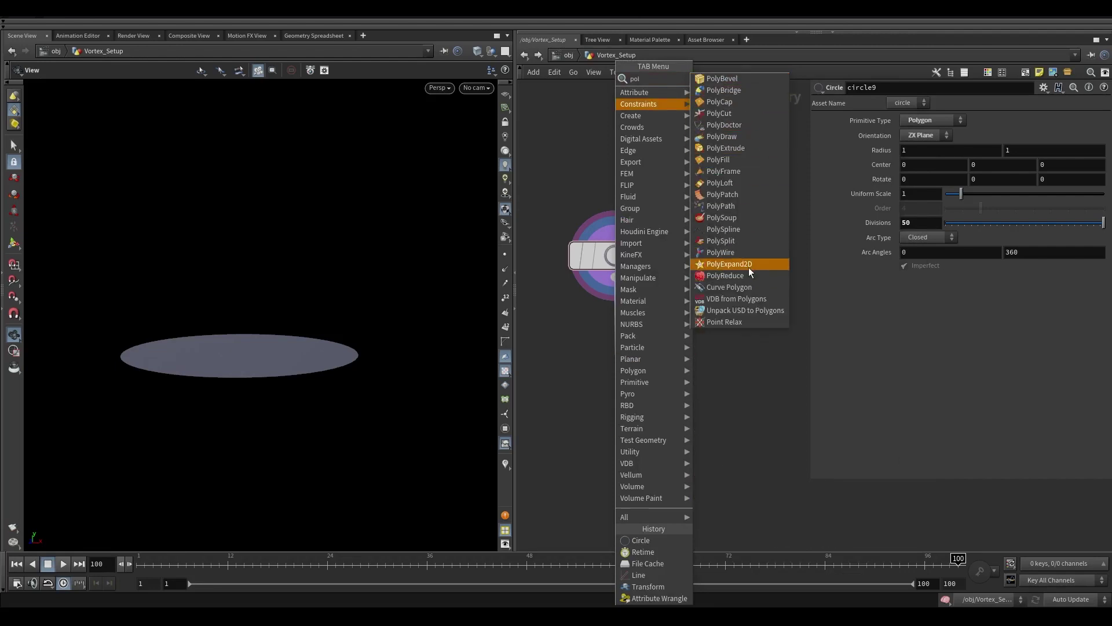
left_click(729, 264)
scroll(657, 352, "up", 3)
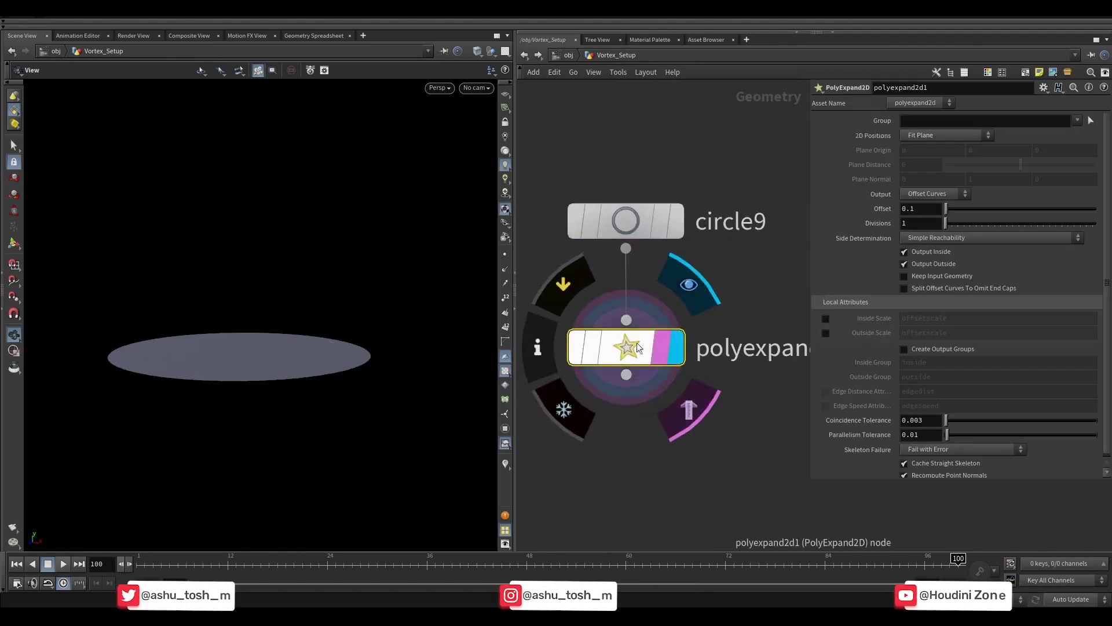
- Set the PolyExpand2D node to output Offset Surfaces with an offset of 0.2
key("g")
left_click(917, 197)
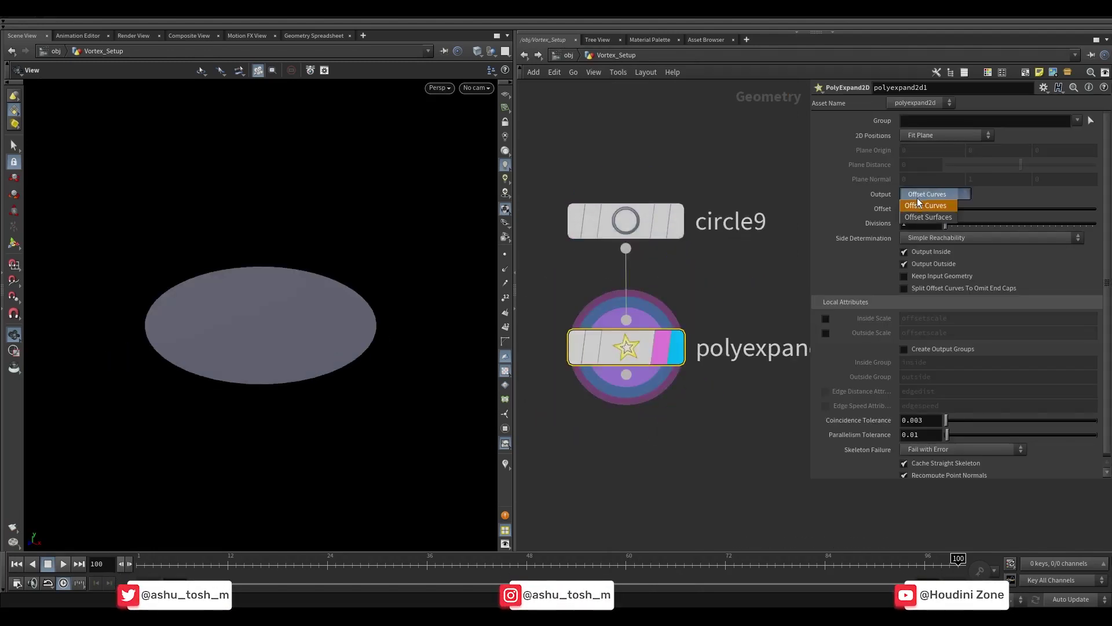
left_click(927, 218)
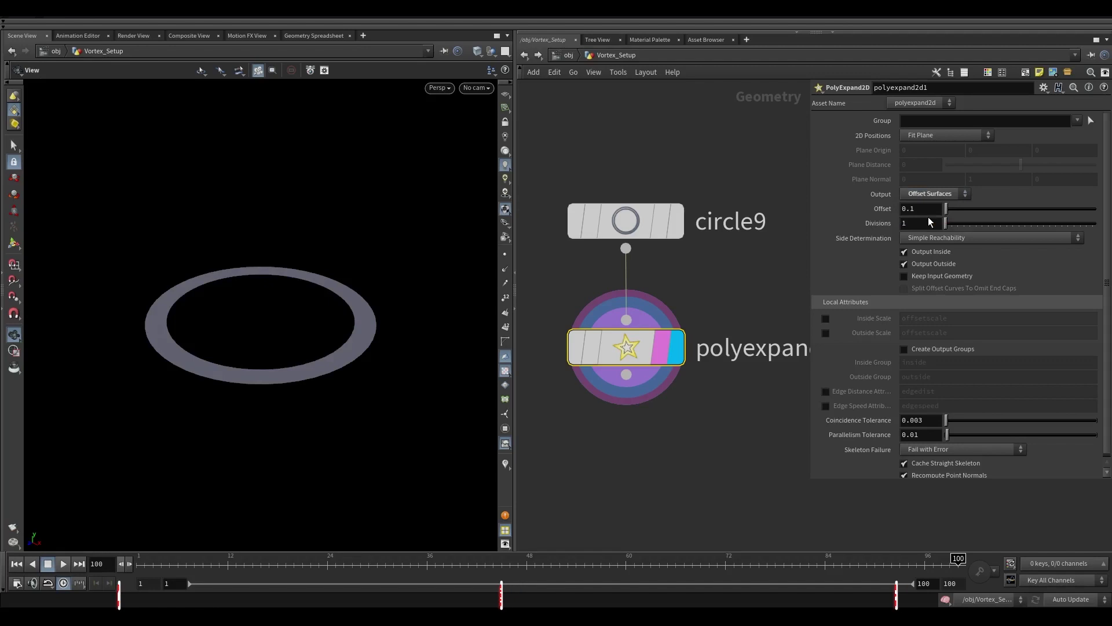
left_click_drag(317, 348, 336, 400)
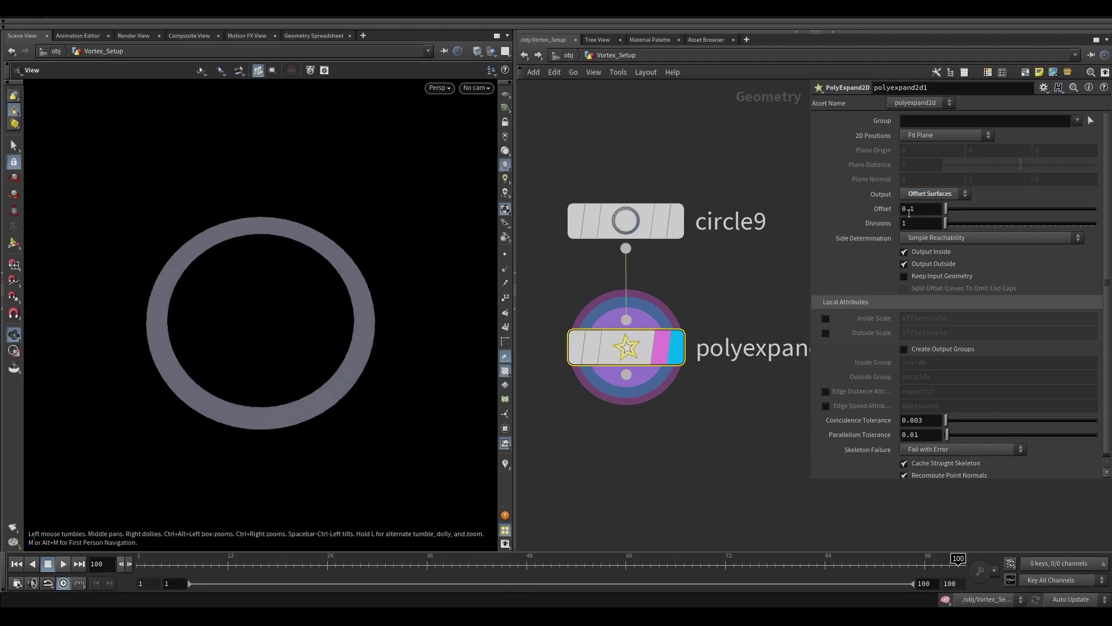
type("2")
key("Return")
left_click_drag(311, 322, 366, 292)
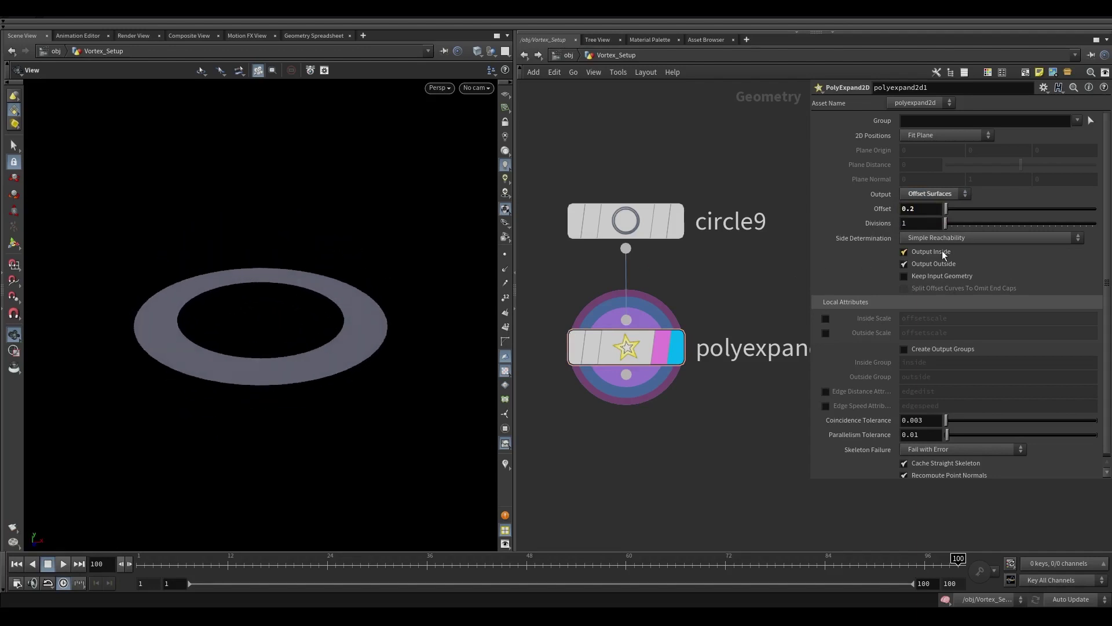
- Disable Output Inside on the PolyExpand2D node so only the outer ring surface is generated
left_click(912, 252)
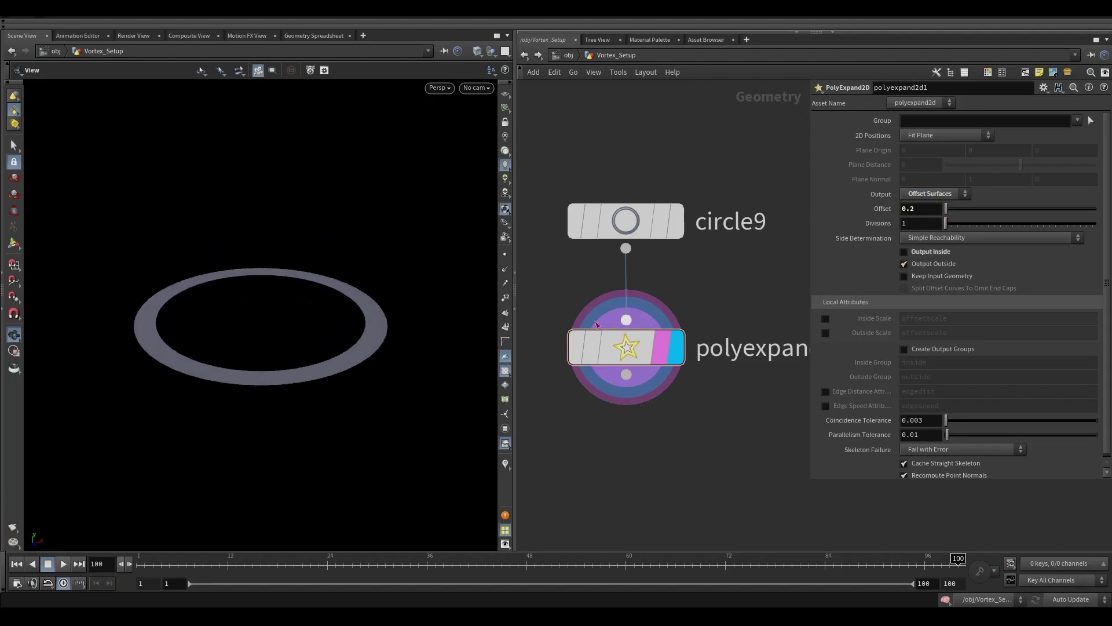
left_click(922, 255)
left_click(921, 255)
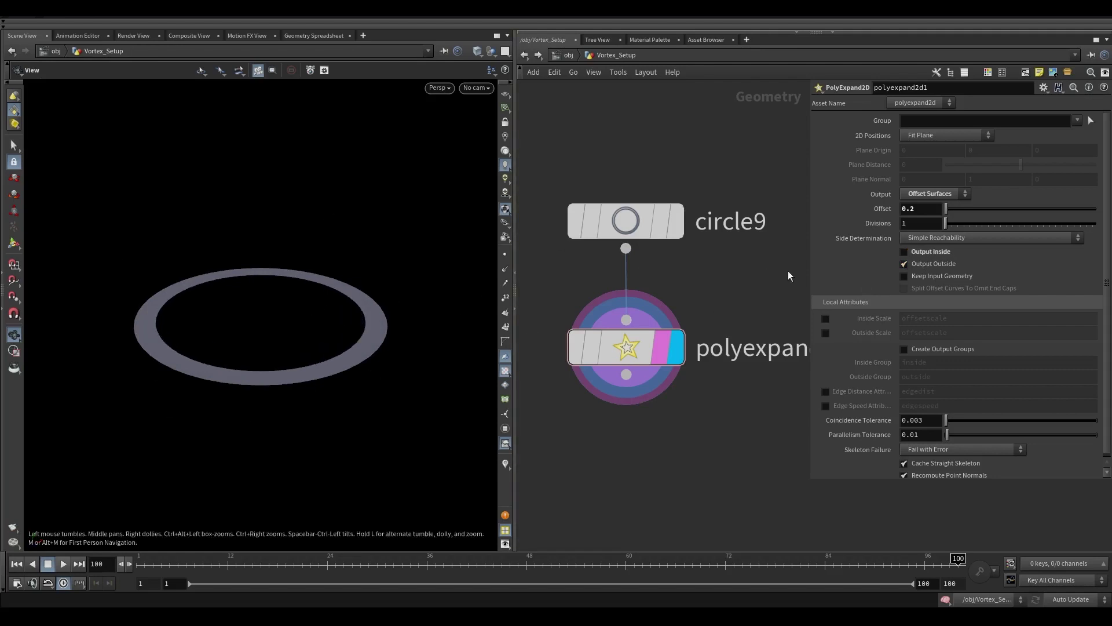
- Duplicate pyrosource7, attribnoise16 and volumerasterizeattributes7 from the inner column chain and connect the copies below polyexpand2d1
scroll(662, 373, "down", 6)
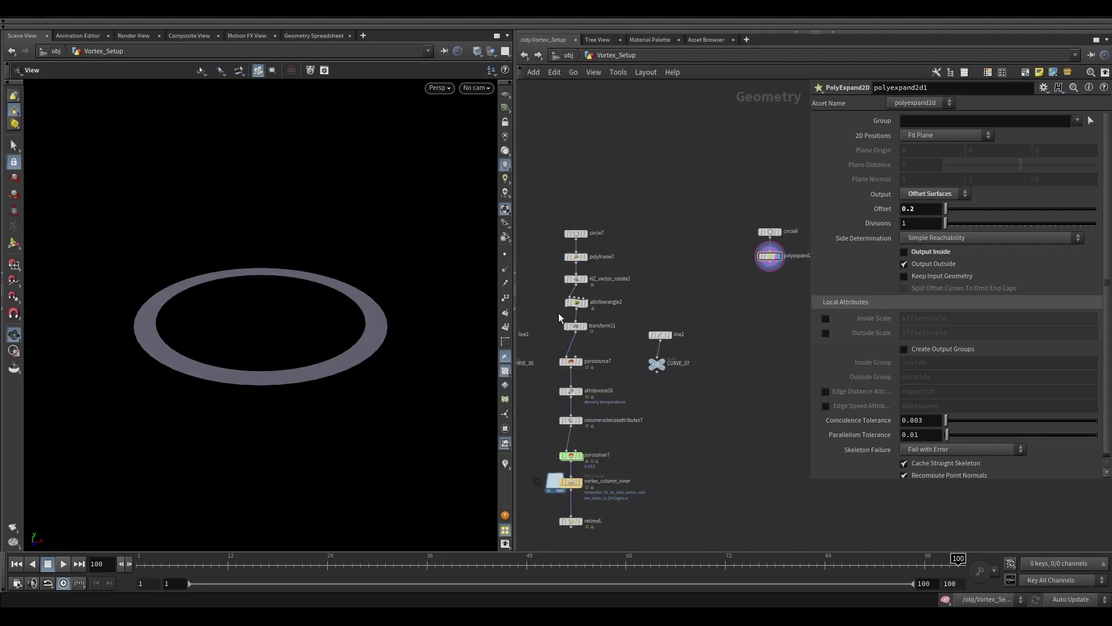
scroll(570, 320, "up", 2)
left_click_drag(574, 397, 600, 441)
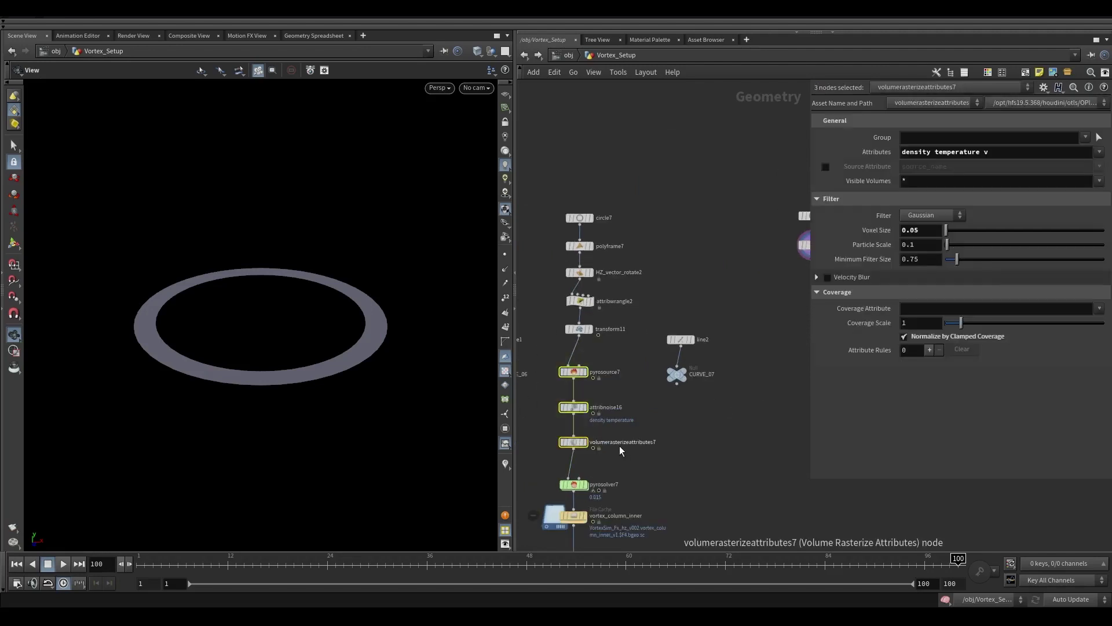
key("ctrl+c")
key("ctrl+v")
scroll(722, 274, "up", 2)
left_click_drag(718, 235, 706, 293)
scroll(722, 299, "up", 3)
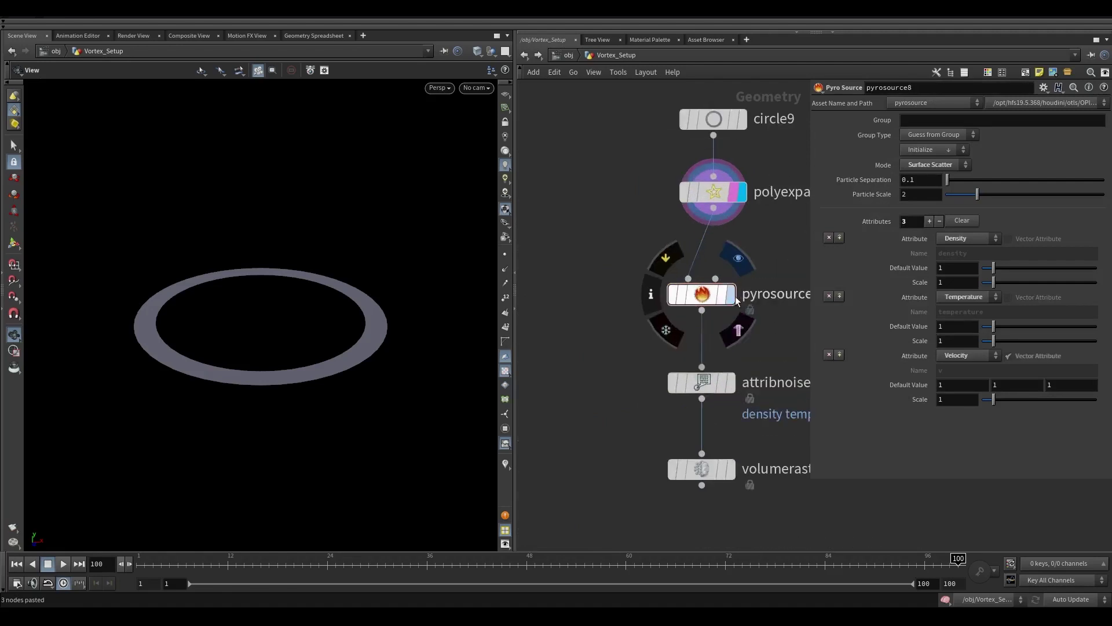
- Display the copied Pyro Source, set its mode to Volume Scatter and frame the ring
left_click(731, 294)
left_click(943, 166)
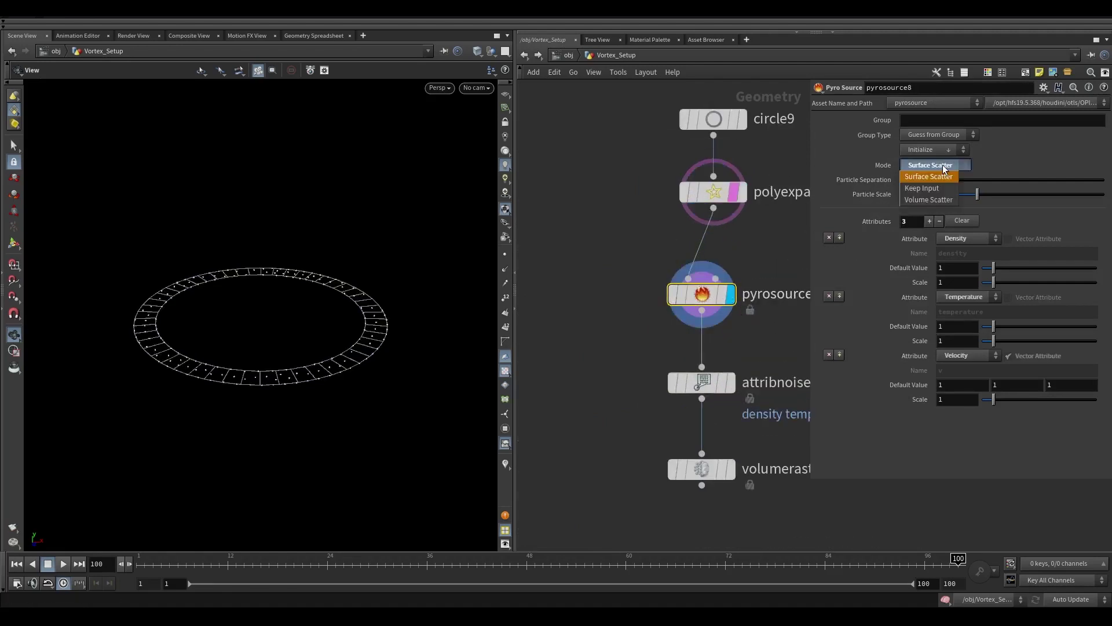
left_click(940, 199)
key("g")
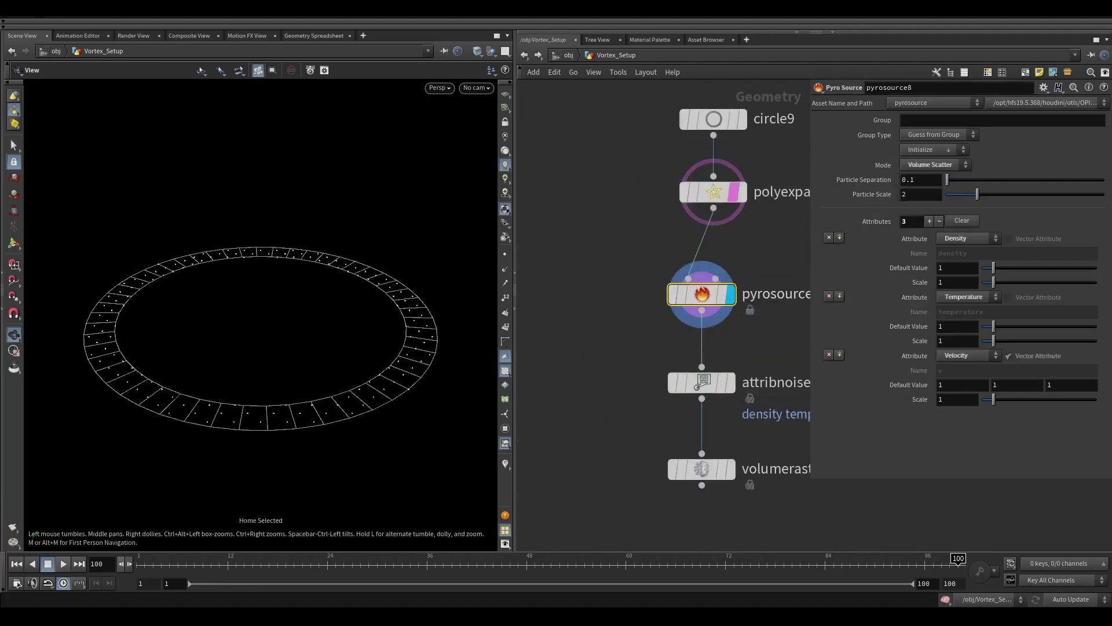
- Set the copied Pyro Source's particle separation to 0.01 and remove its Velocity attribute
double_click(910, 179)
type("0.01")
key("Return")
scroll(365, 343, "up", 5)
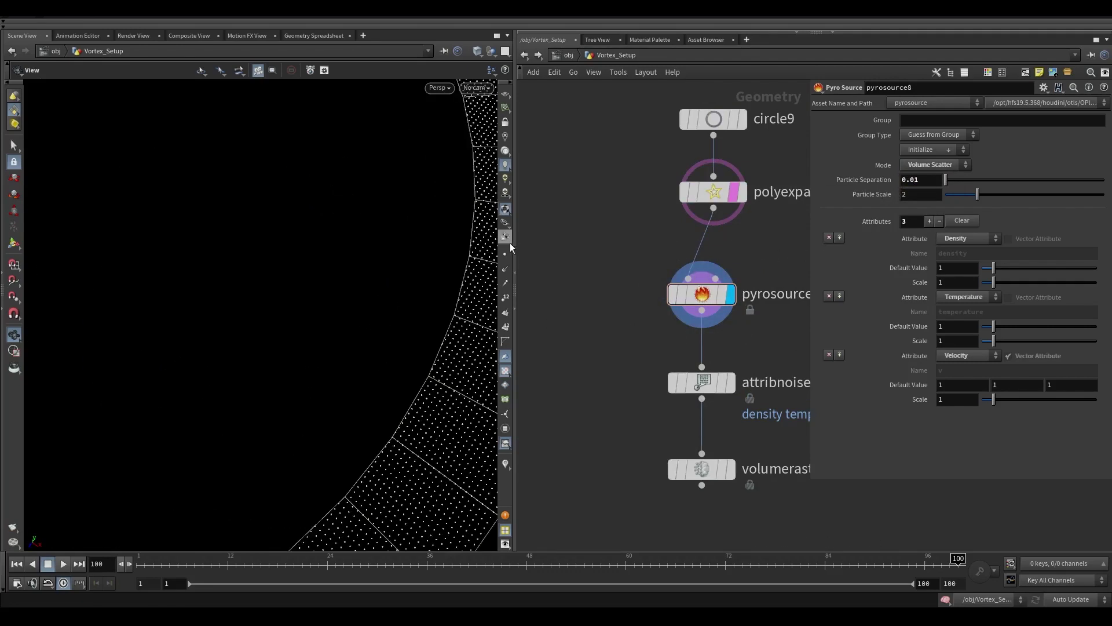
scroll(406, 261, "down", 5)
left_click(829, 354)
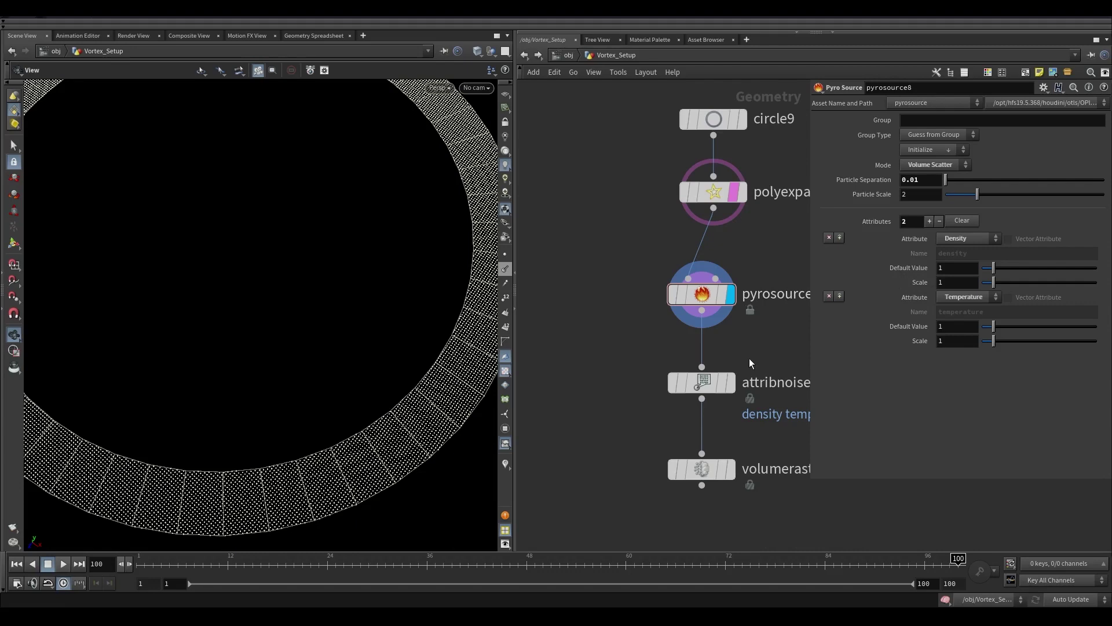
- Set the voxel size of the copied Volume Rasterize Attributes node to 0.01
left_click(710, 470)
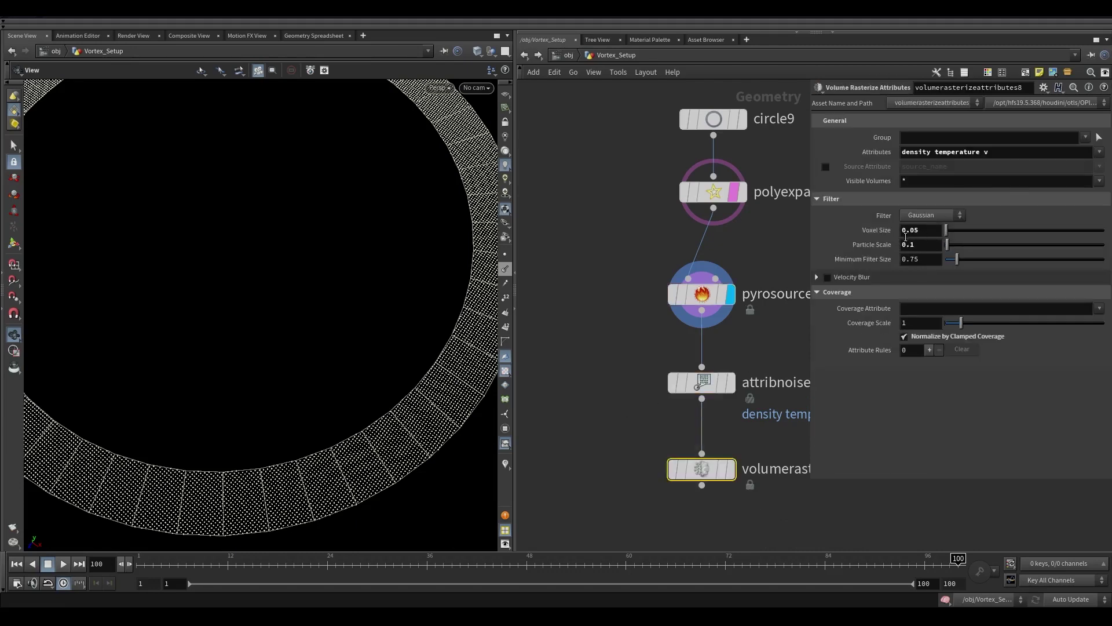
double_click(910, 230)
type("0.01")
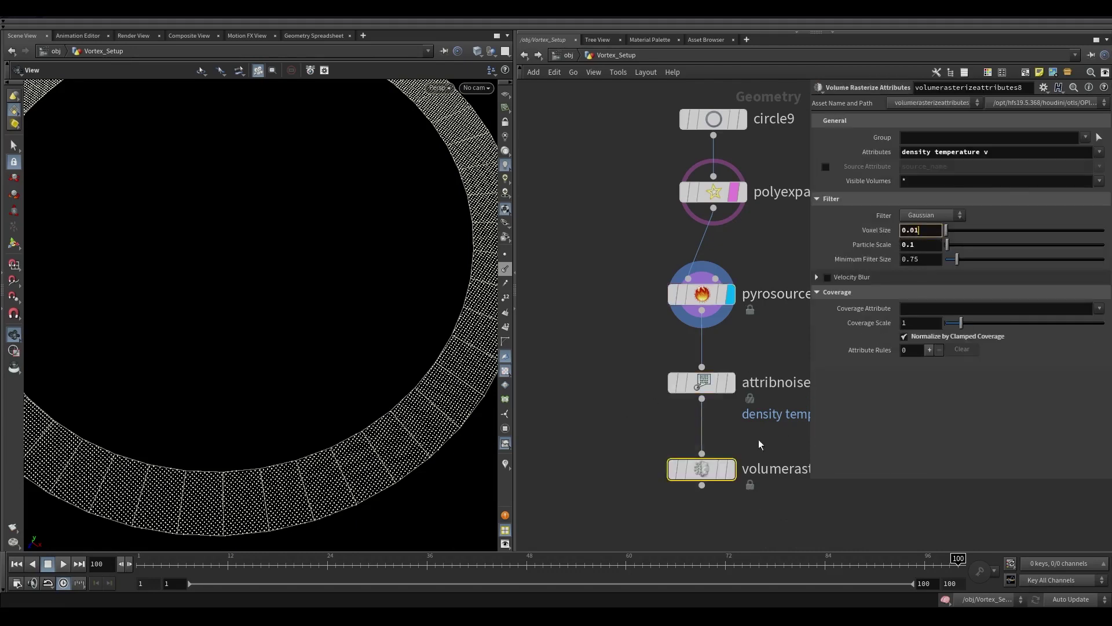
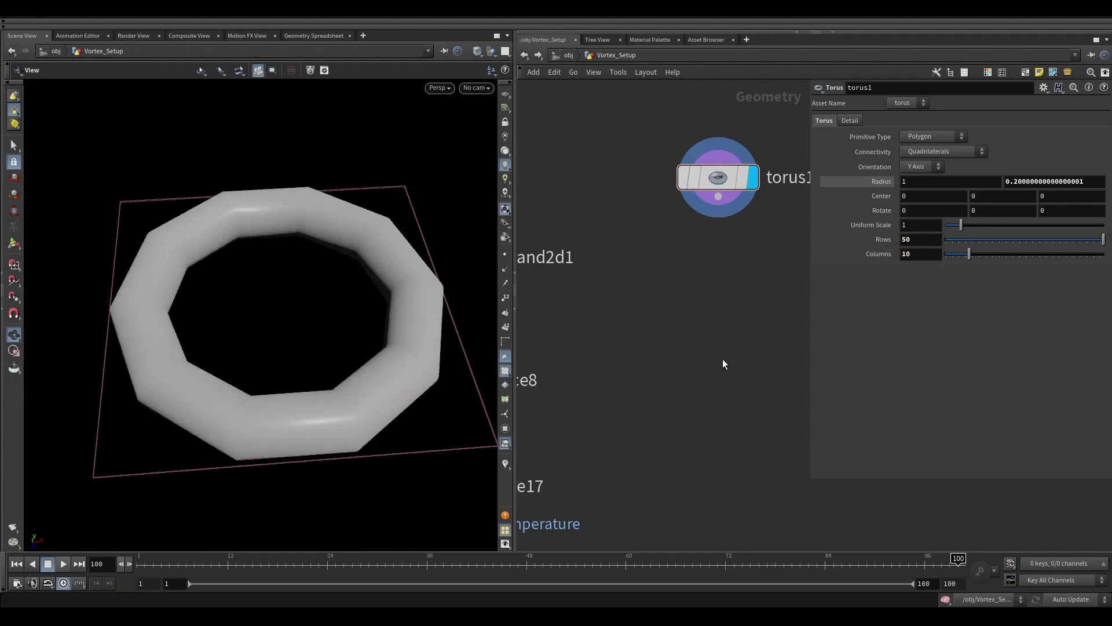
- Set the torus columns to 100 and connect a Blast node below torus1
type("0")
key("Return")
left_click_drag(718, 196, 721, 253)
type("blast")
key("Return")
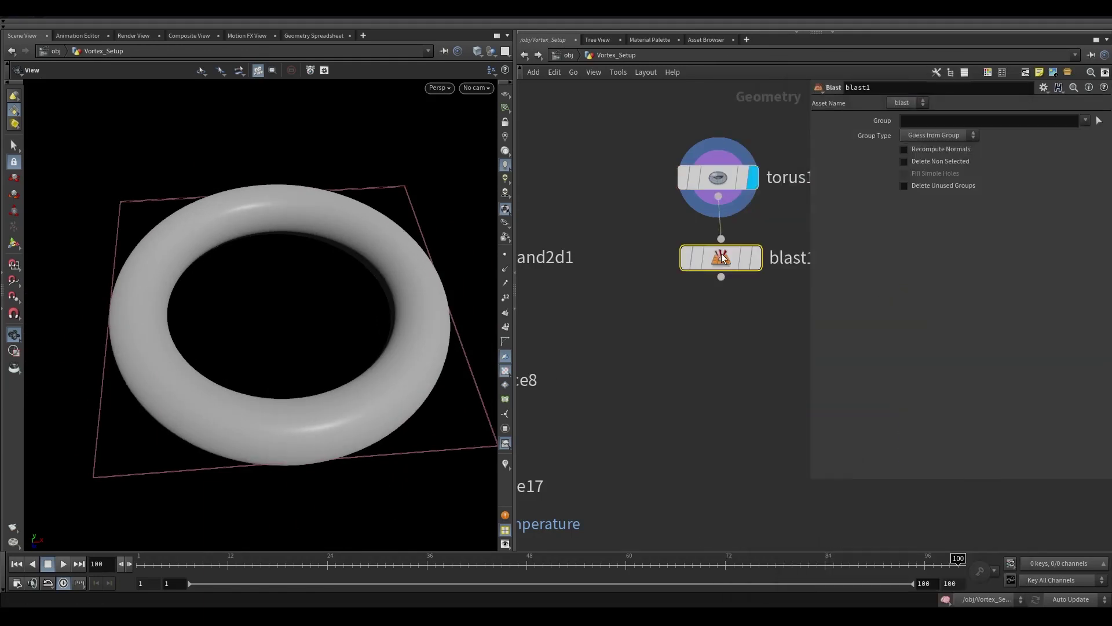
- Display blast1 and, from the front view, pick the faces of the torus's upper half as its group to delete them
scroll(747, 258, "up", 3)
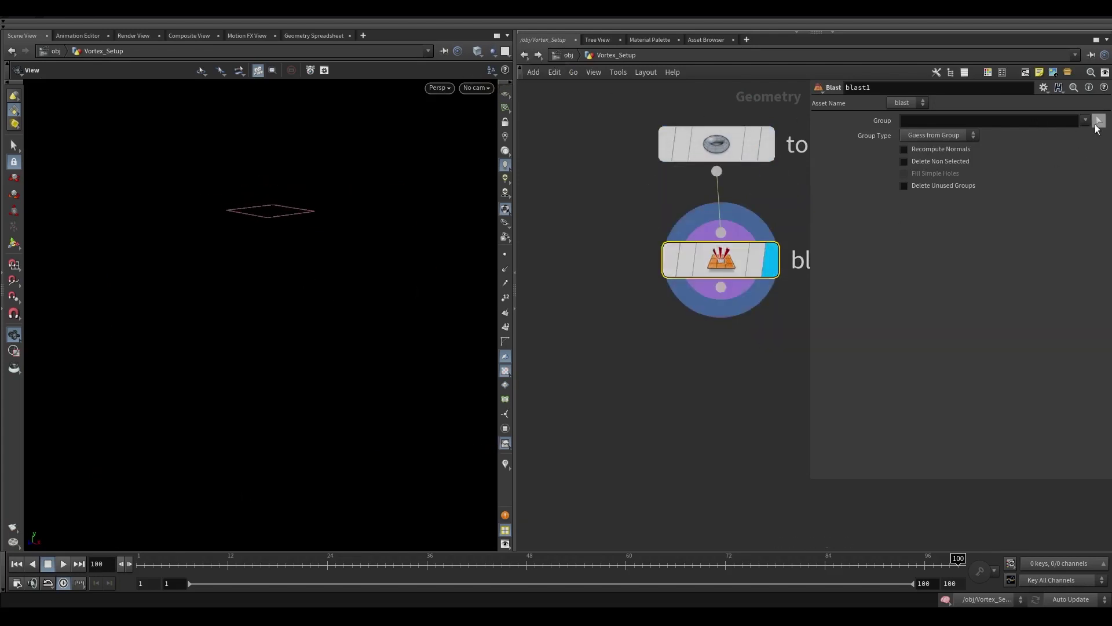
left_click(1099, 121)
key("Escape")
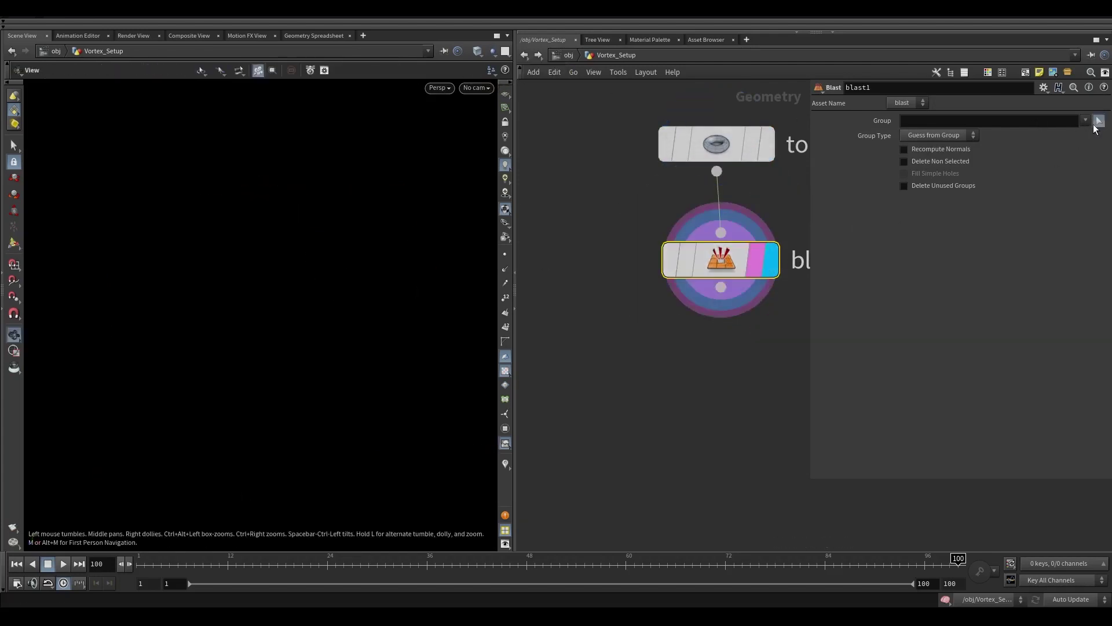
key("g")
key("space+2")
key("space+3")
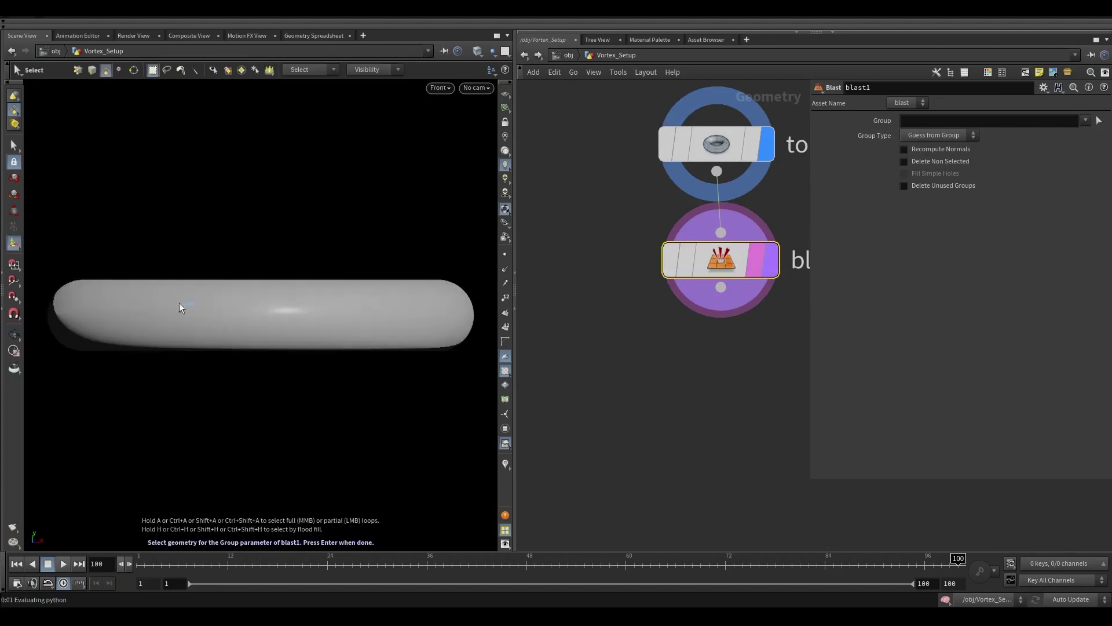
key("Escape")
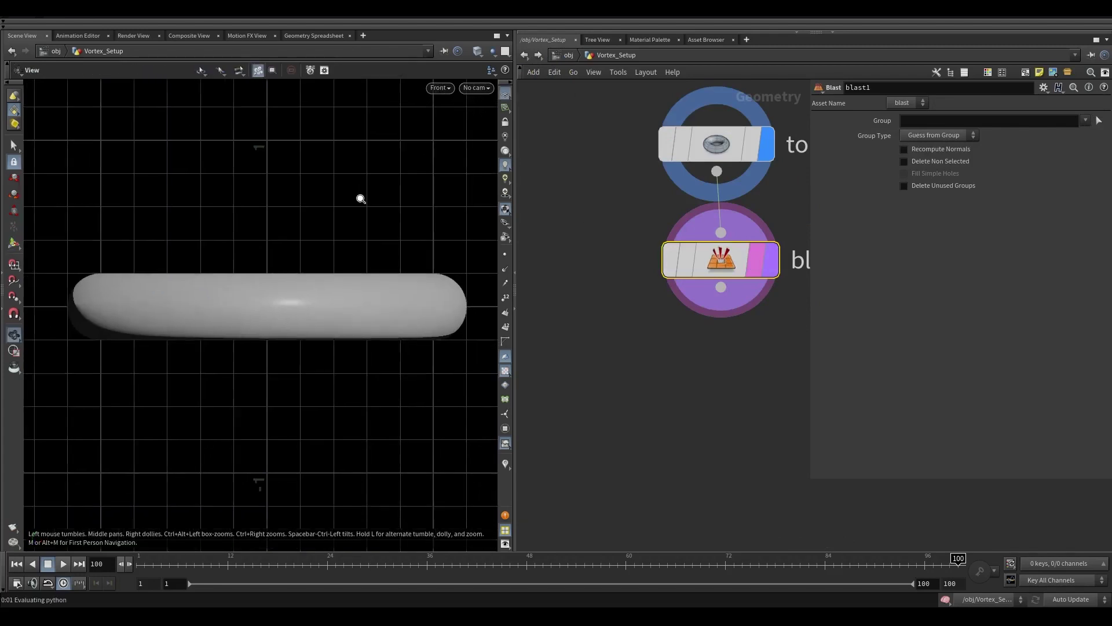
scroll(357, 217, "down", 2)
key("s")
left_click_drag(58, 231, 478, 291)
key("Return")
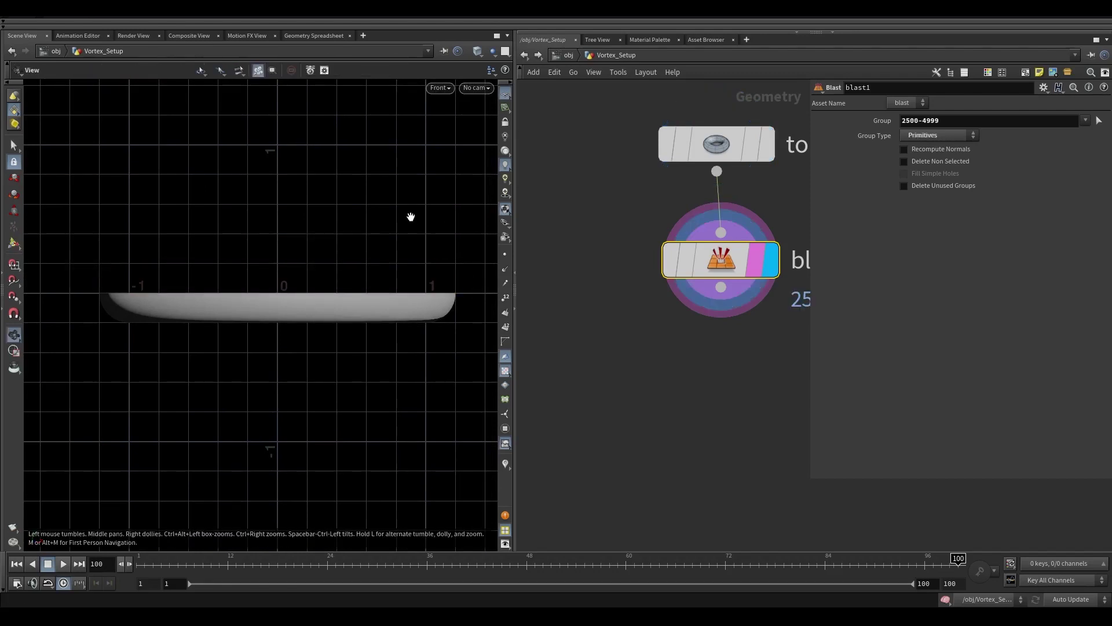
- Return to the perspective view, connect a PolyExtrude node below blast1 and display it
key("f")
left_click_drag(374, 329, 487, 278)
key("h")
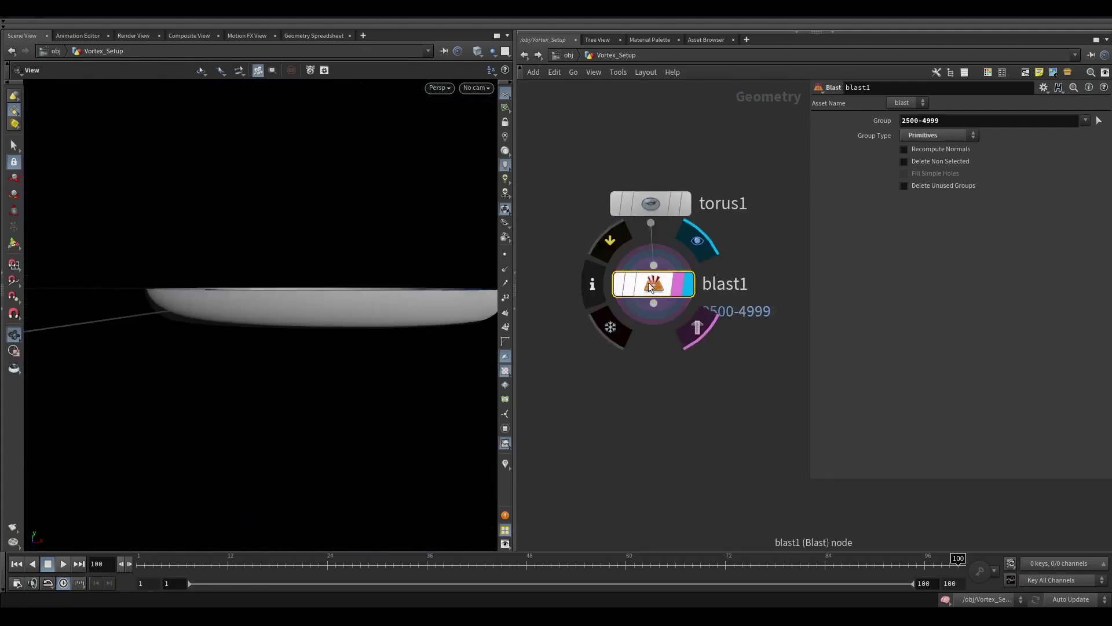
left_click_drag(458, 301, 484, 385)
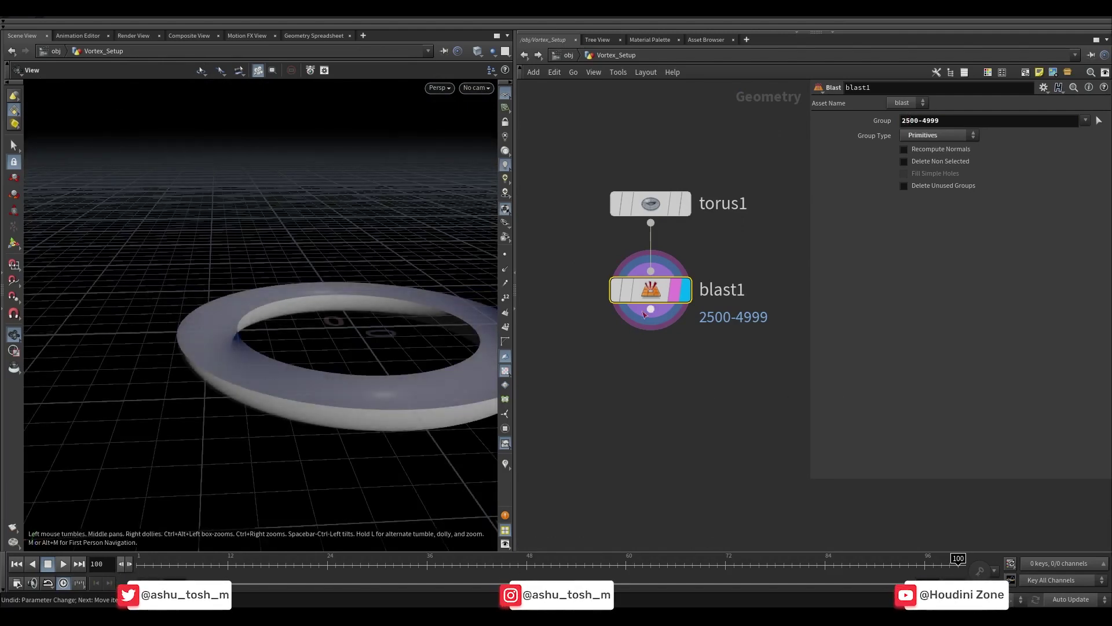
key("Tab")
type("poly re")
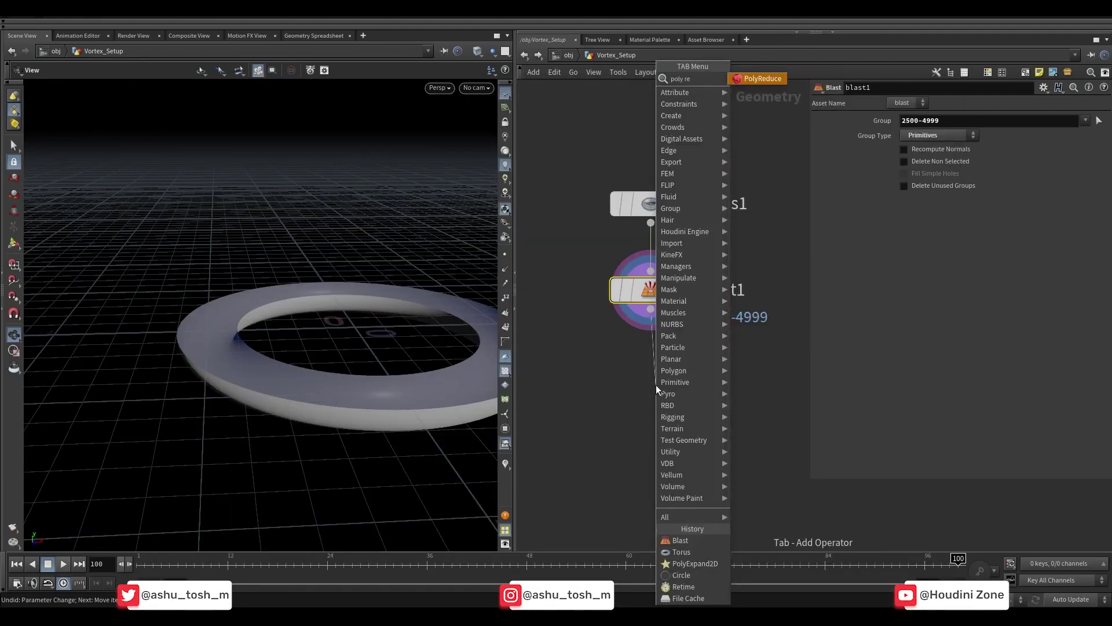
key("BackSpace")
key("BackSpace")
type("ex")
key("Return")
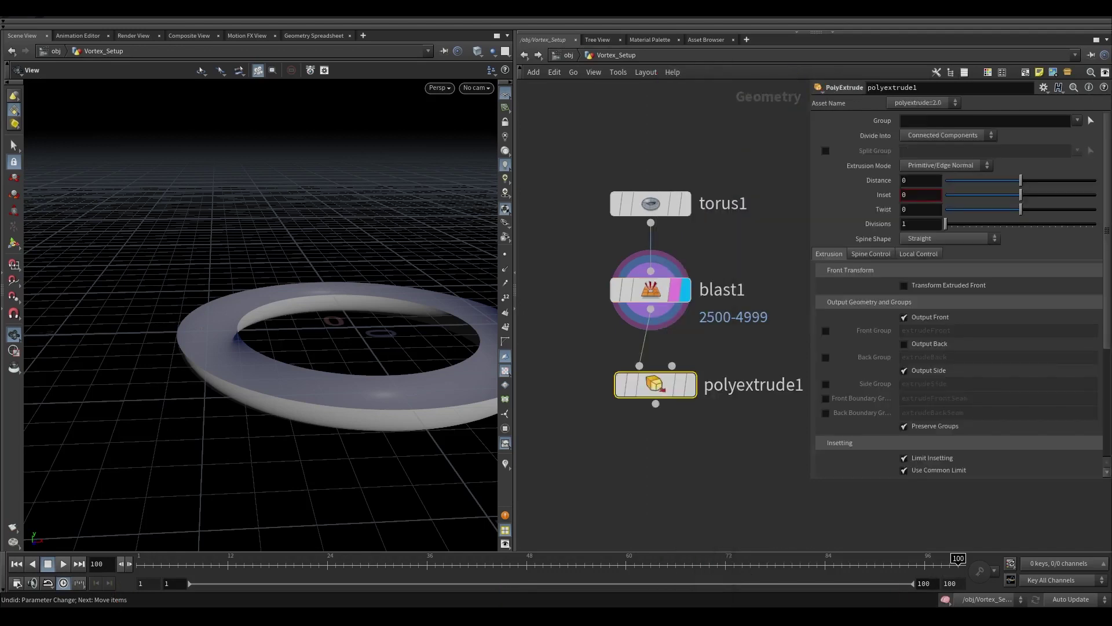
left_click(687, 385)
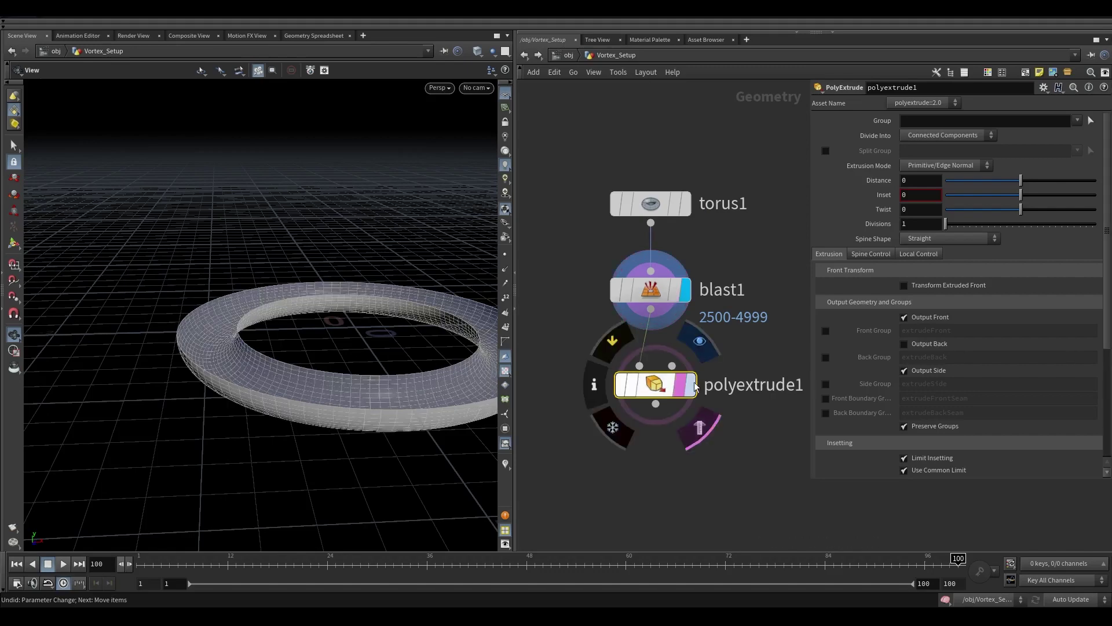
- Pick the half torus's inner edge loop as the PolyExtrude group and set the extrusion distance to 1
left_click(1090, 121)
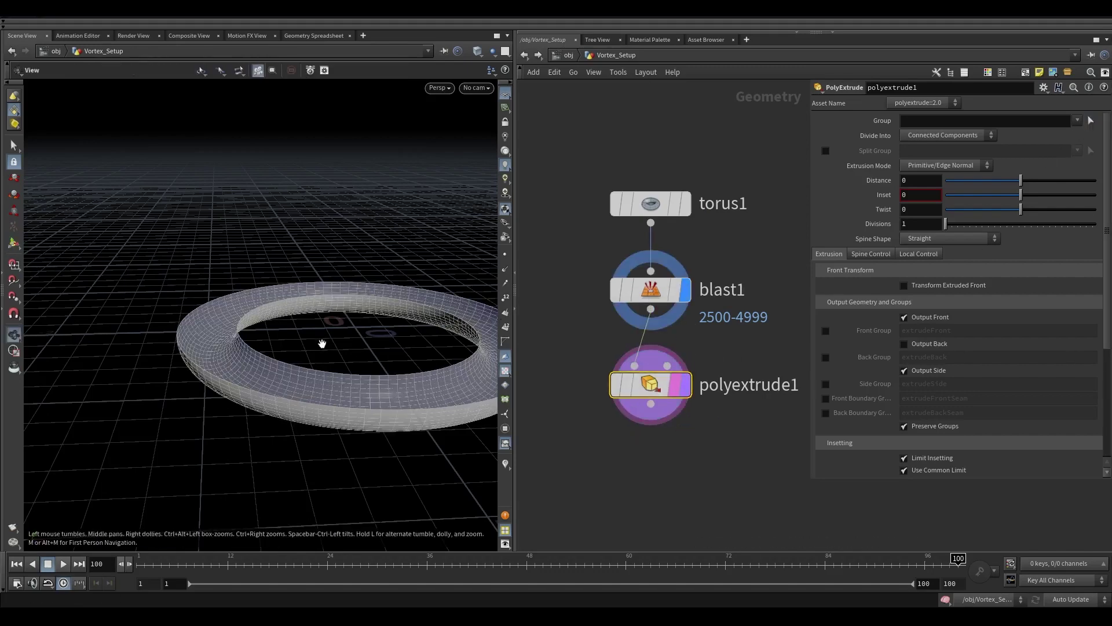
scroll(245, 397, "down", 3)
scroll(174, 385, "up", 8)
left_click_drag(305, 354, 234, 398)
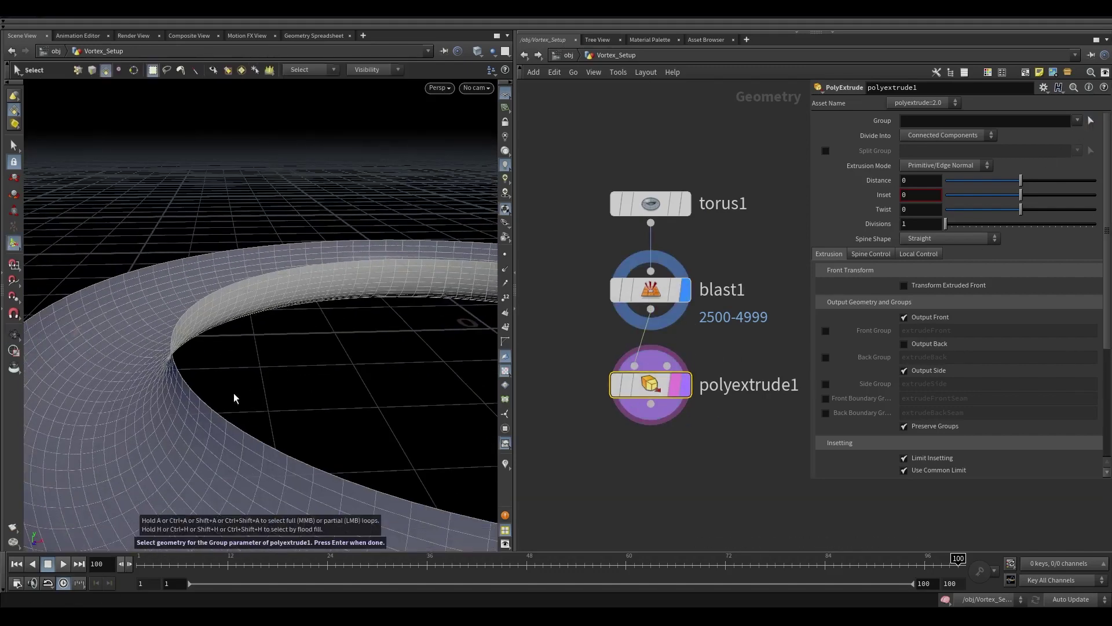
left_click(92, 69)
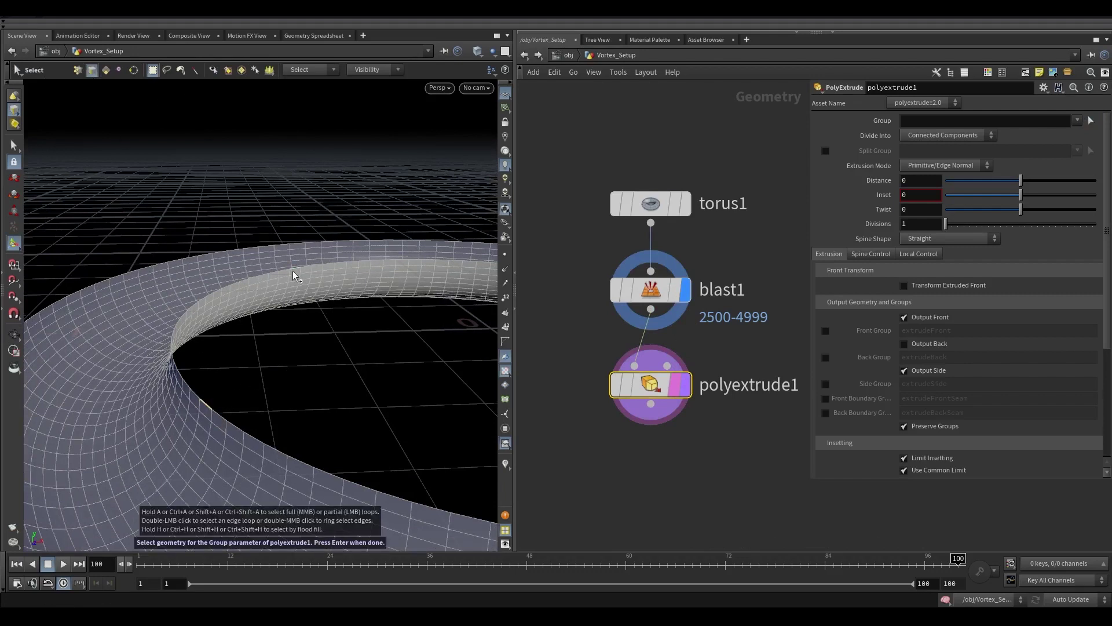
left_click(405, 28)
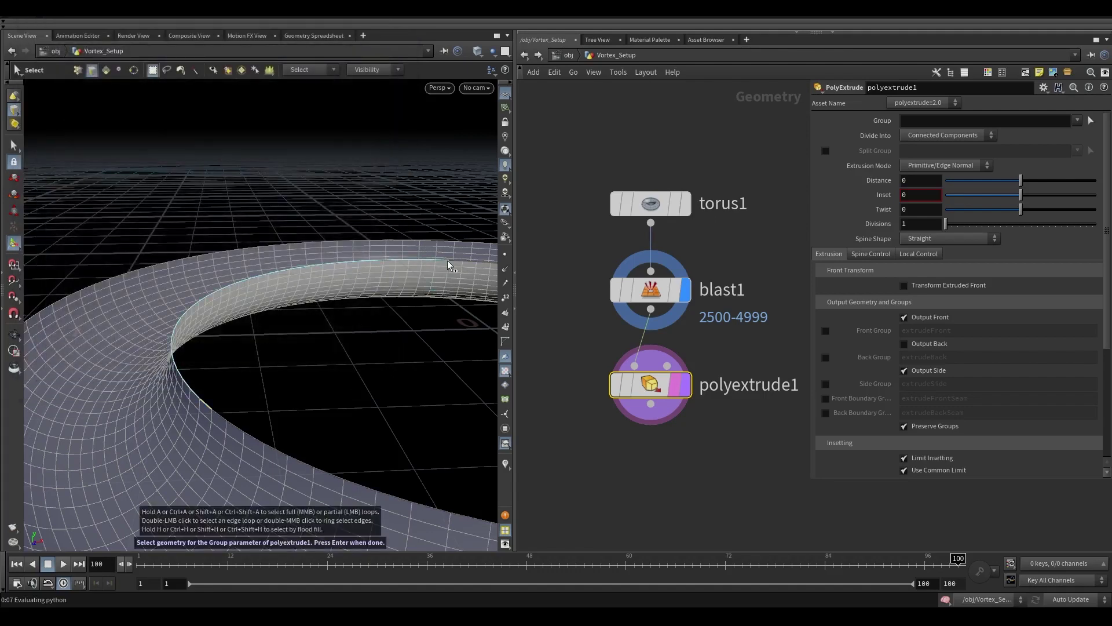
key("space+h")
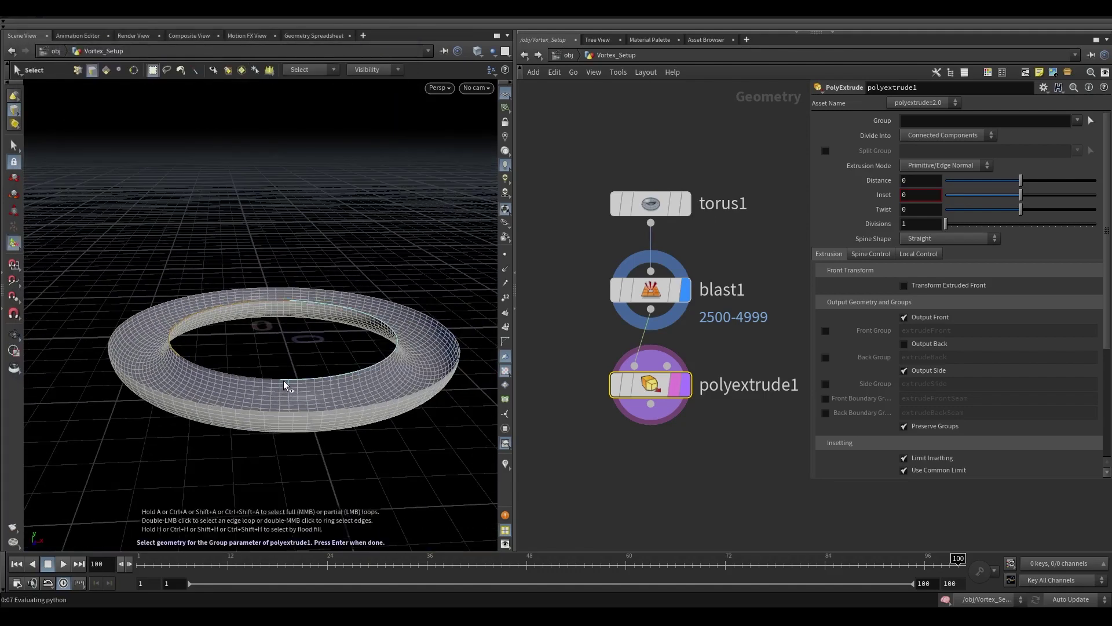
double_click(183, 363)
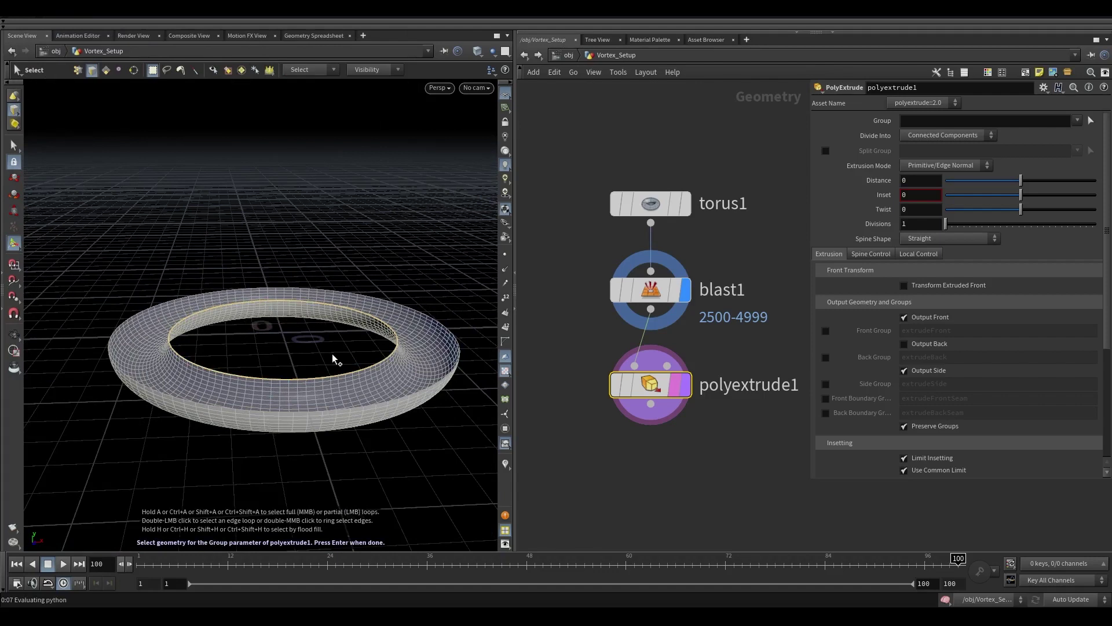
key("Return")
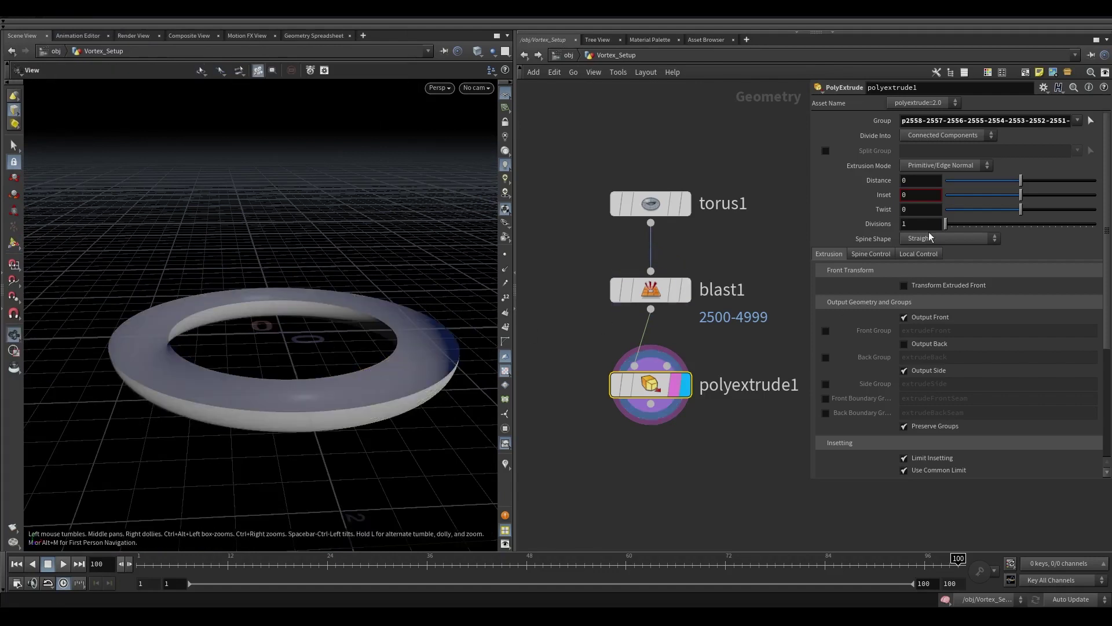
left_click_drag(1021, 180, 1105, 183)
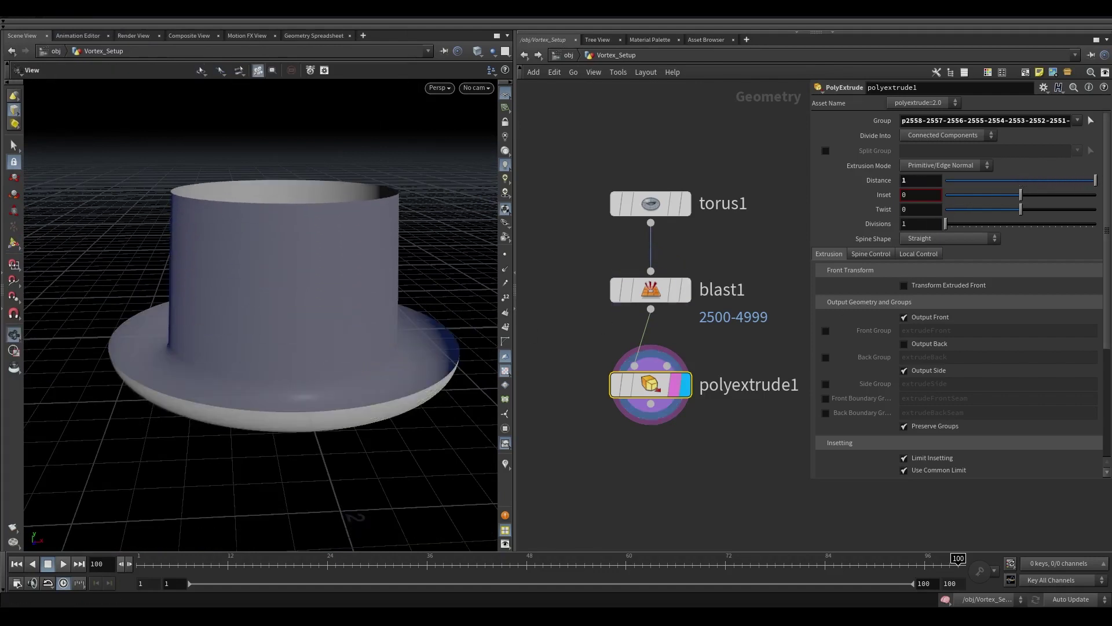
- Set the PolyExtrude distance to 3 for the half torus's extruded inner edge
type("3")
key("Return")
scroll(371, 324, "down", 5)
left_click_drag(368, 398, 397, 355)
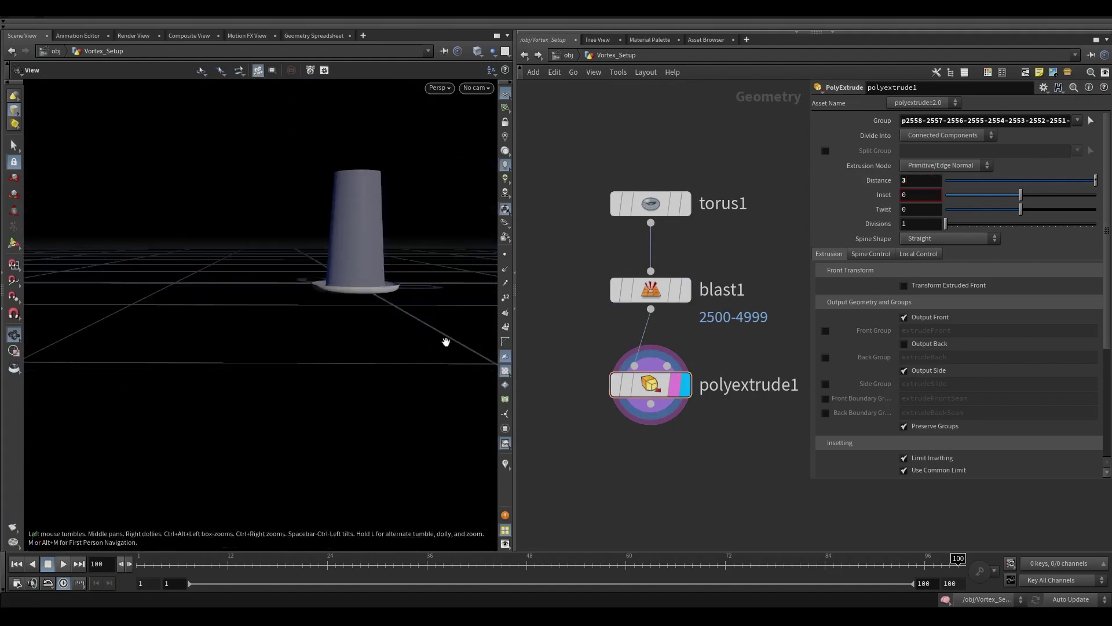
- Set the PolyExtrude divisions to 16 and the spine shape to Curved
double_click(927, 227)
type("50")
key("Return")
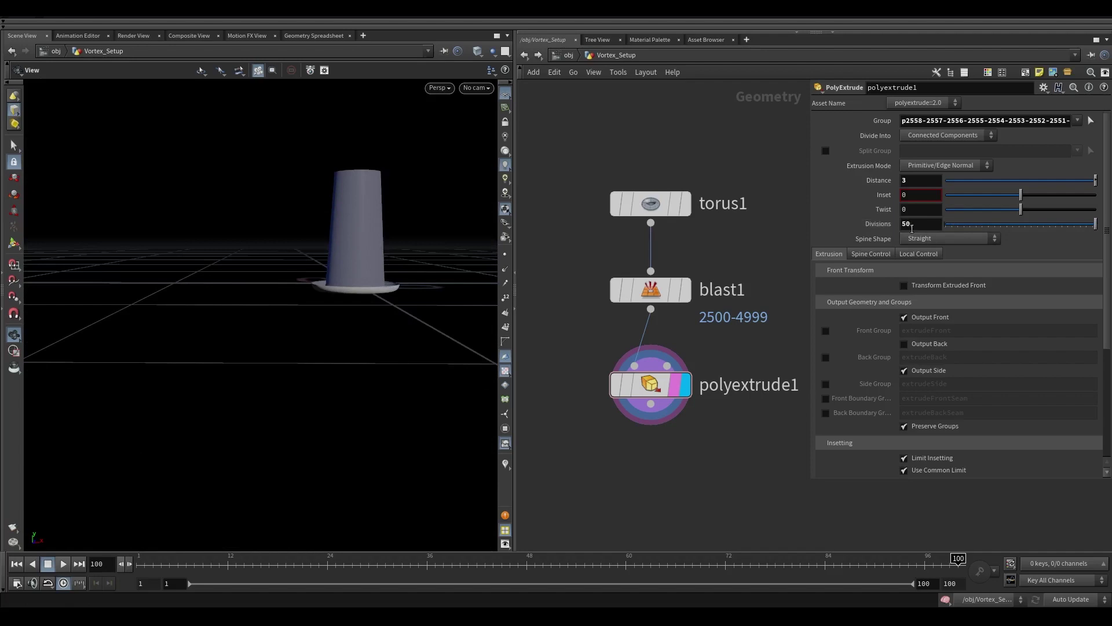
middle_click(880, 224, "ctrl")
left_click(909, 240)
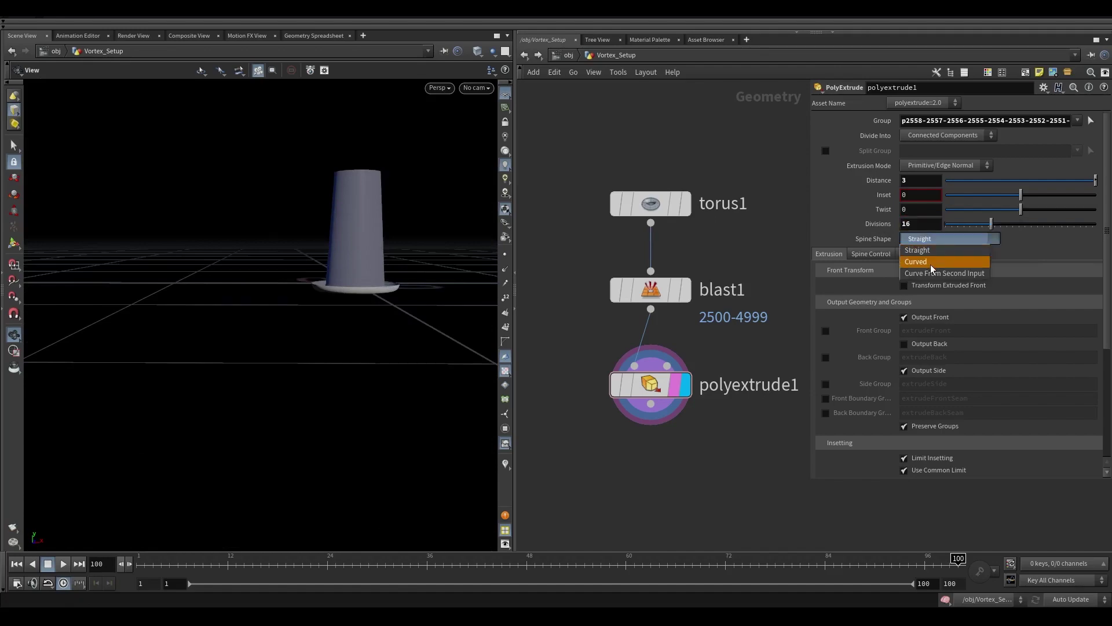
left_click(930, 264)
key("g")
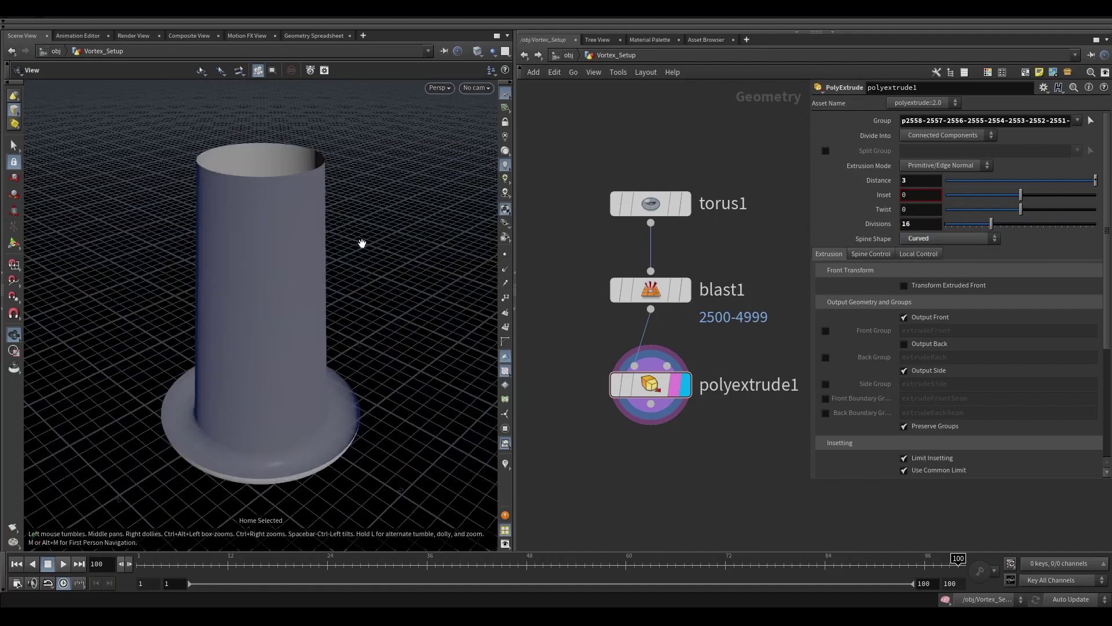
- Connect a PolyFrame node below polyextrude1 and display it
key("Tab")
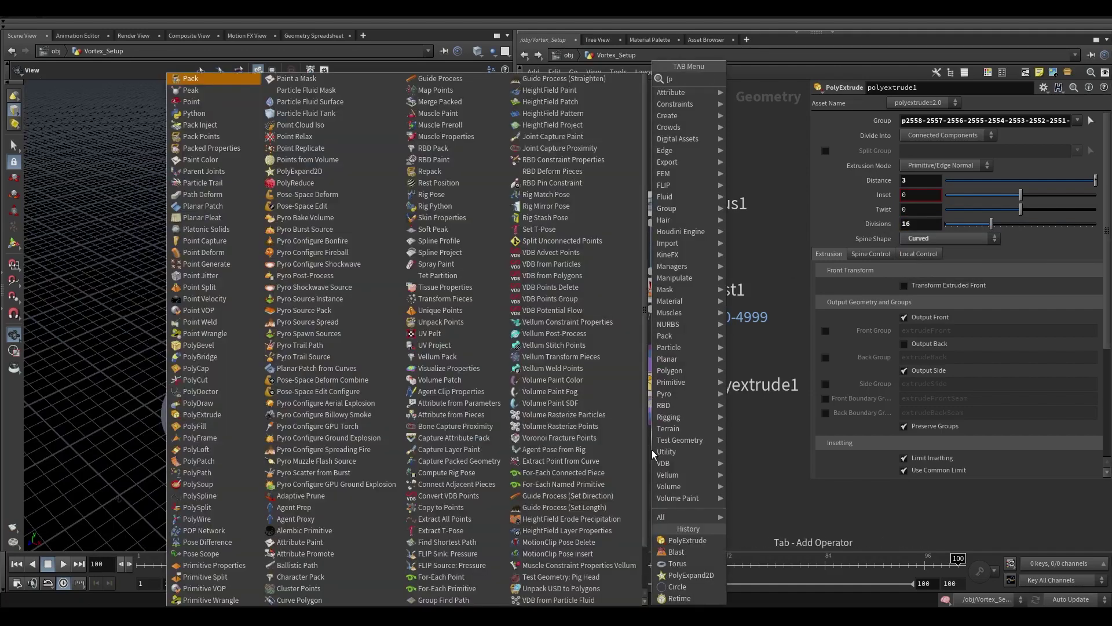
type("polyframe")
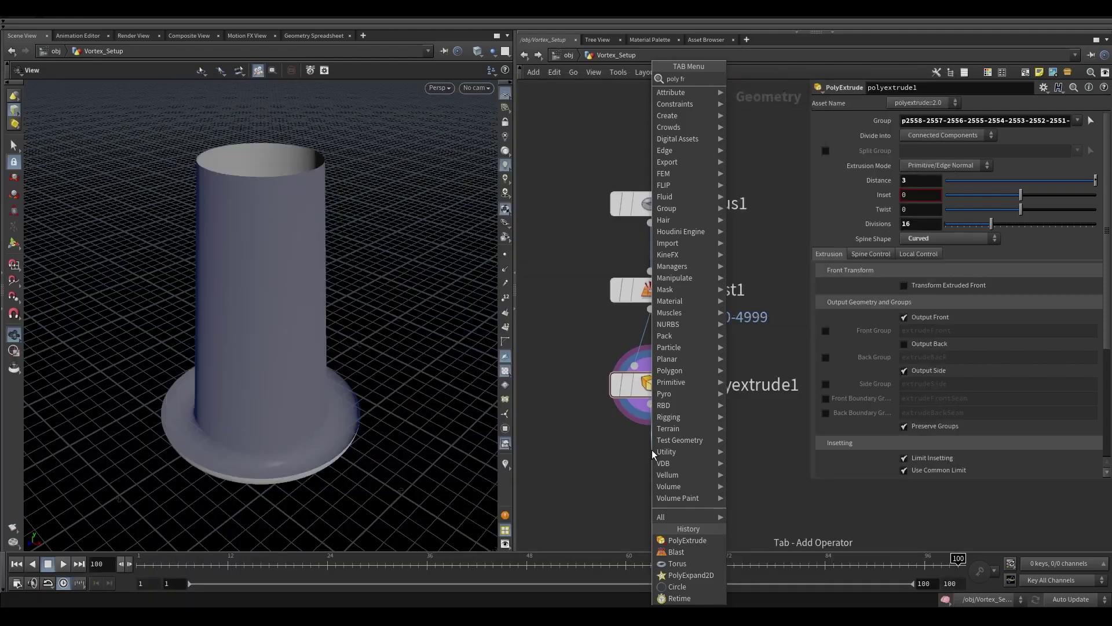
key("Return")
scroll(652, 454, "up", 2)
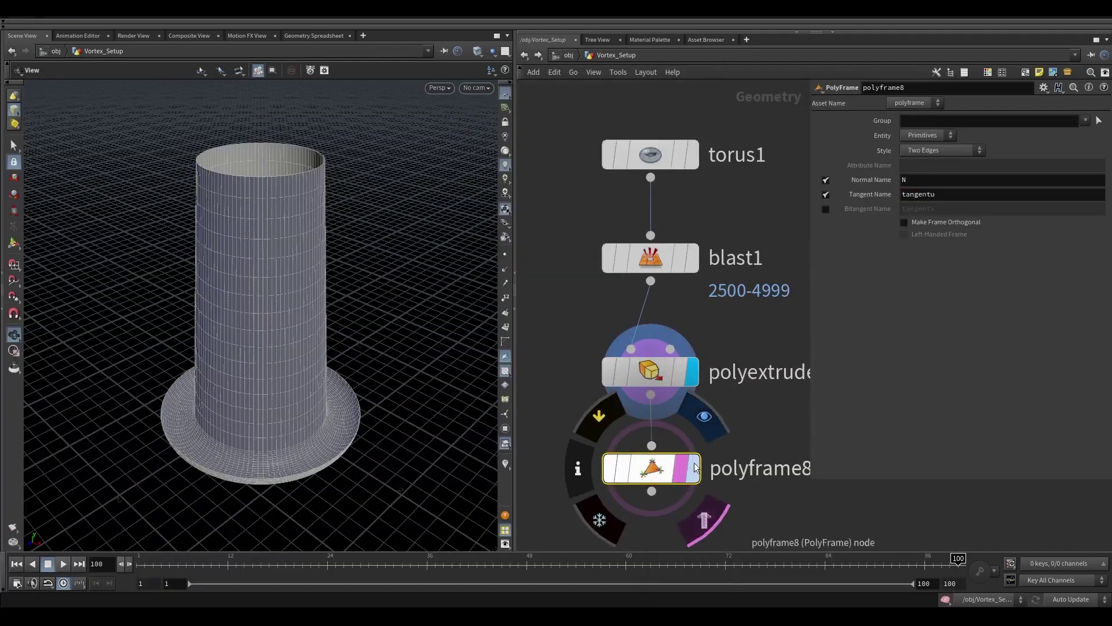
left_click(692, 469)
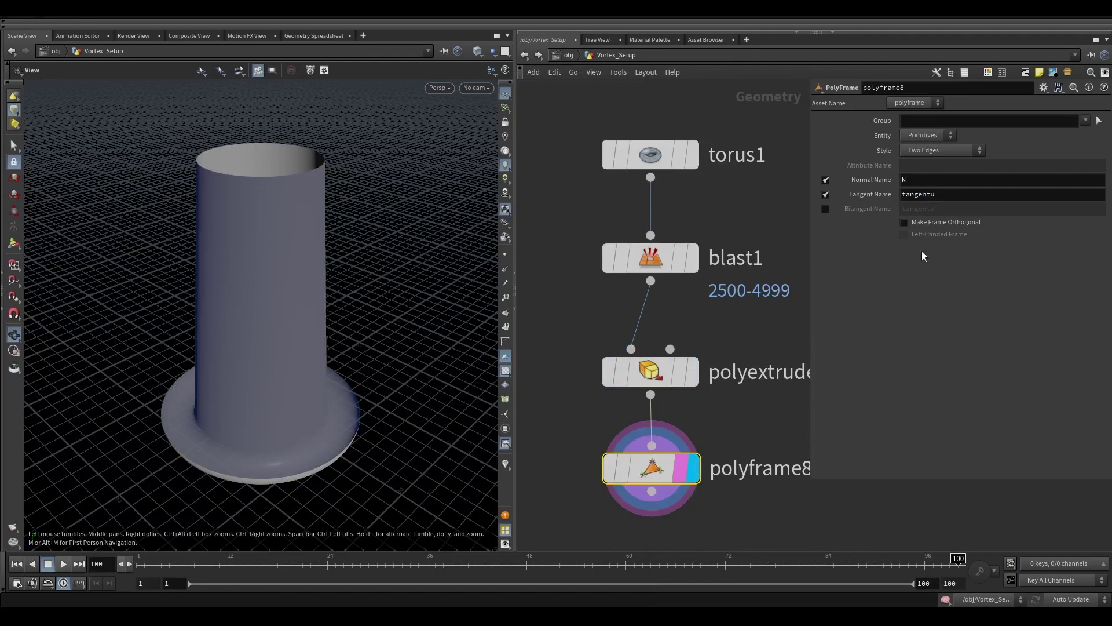
- Disable the PolyFrame's normal output and set its tangent name to N
left_click(826, 181)
double_click(924, 194)
type("N")
key("Return")
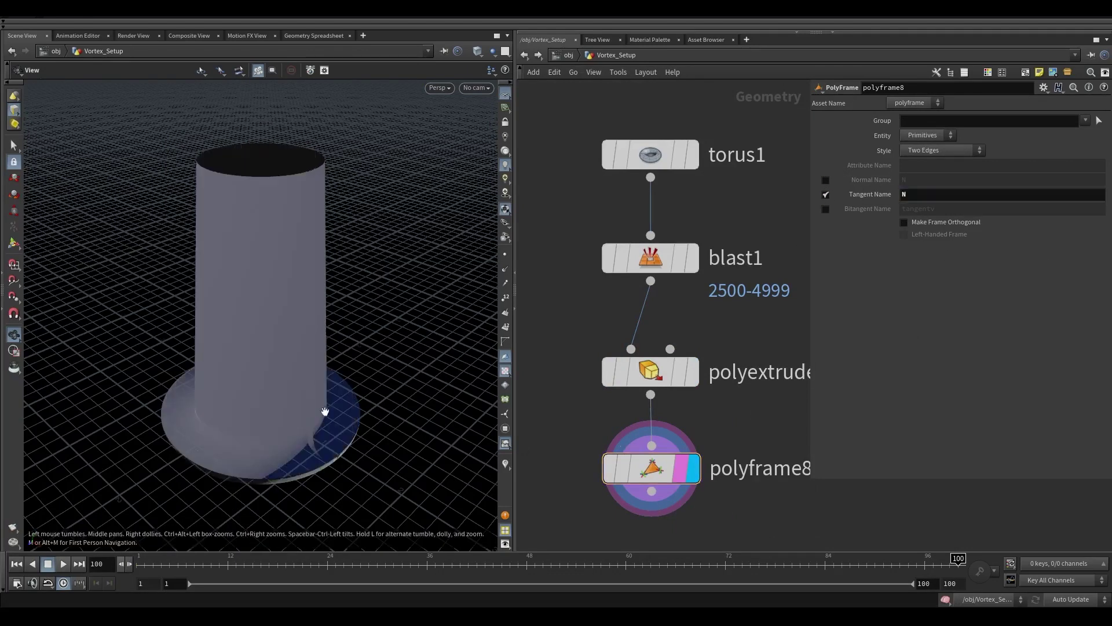
- Show the point normals in the viewport and examine their direction around the extruded shape
left_click_drag(280, 338, 479, 280)
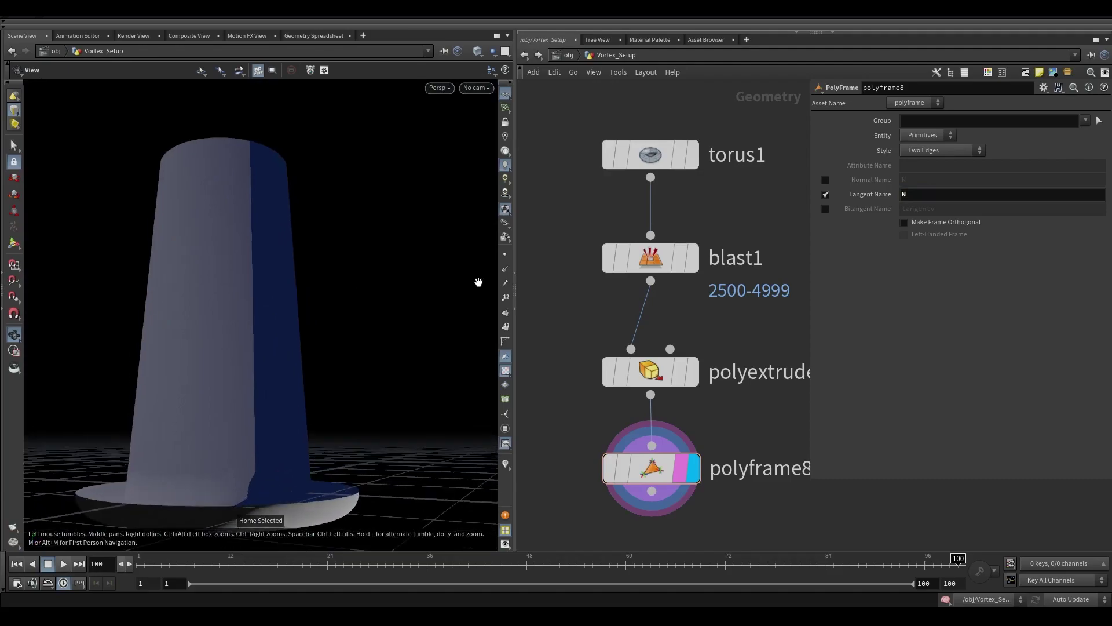
left_click(506, 270)
left_click_drag(340, 315, 376, 245)
right_click_drag(376, 245, 290, 385)
left_click_drag(290, 385, 363, 393)
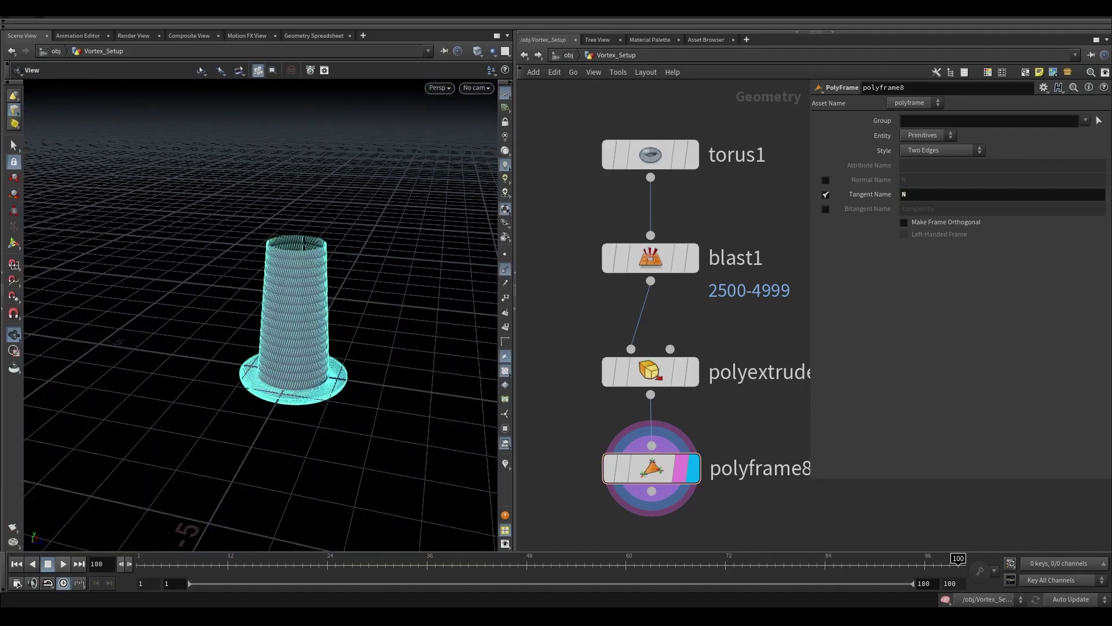
- Connect an Attribute Wrangle node below polyframe8 and display it
middle_click_drag(762, 499, 729, 208)
key("Tab")
type("attribwrangle")
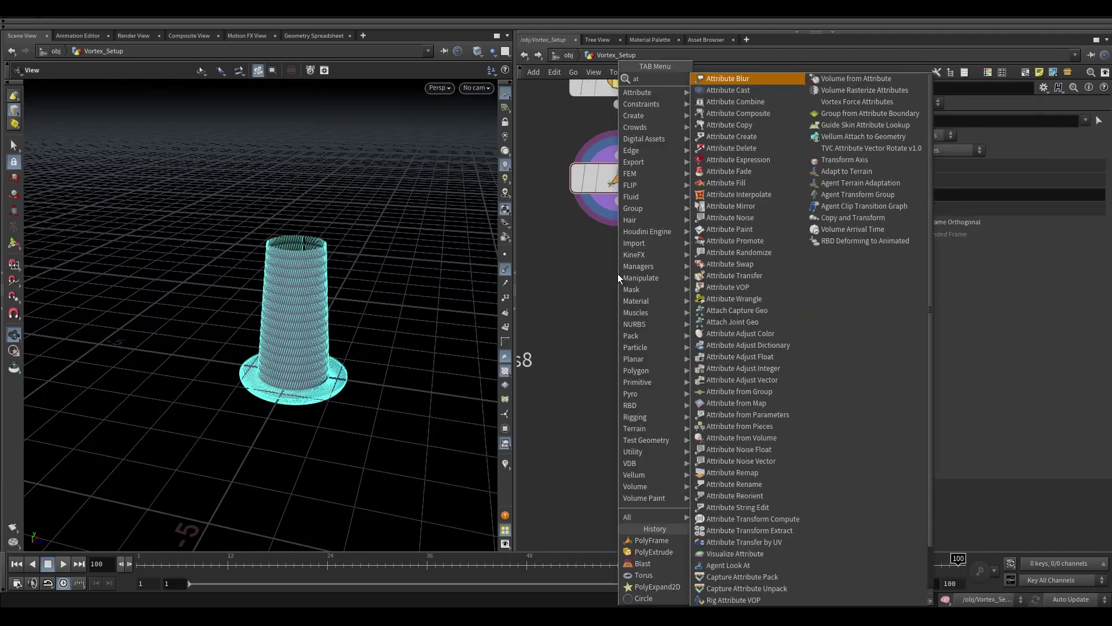
key("Return")
left_click(640, 283)
left_click(659, 279)
- Write the wrangle expression v@v = v@N*(-10); and check the node's attributes in its info window
left_click(861, 198)
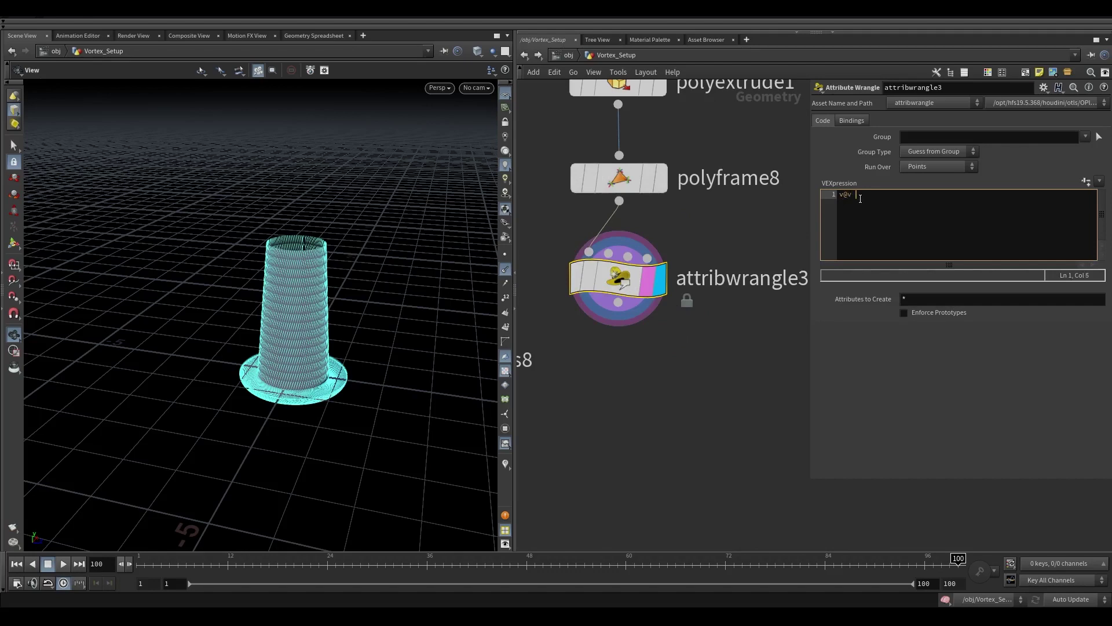
type("v@v = v@")
left_click(550, 276)
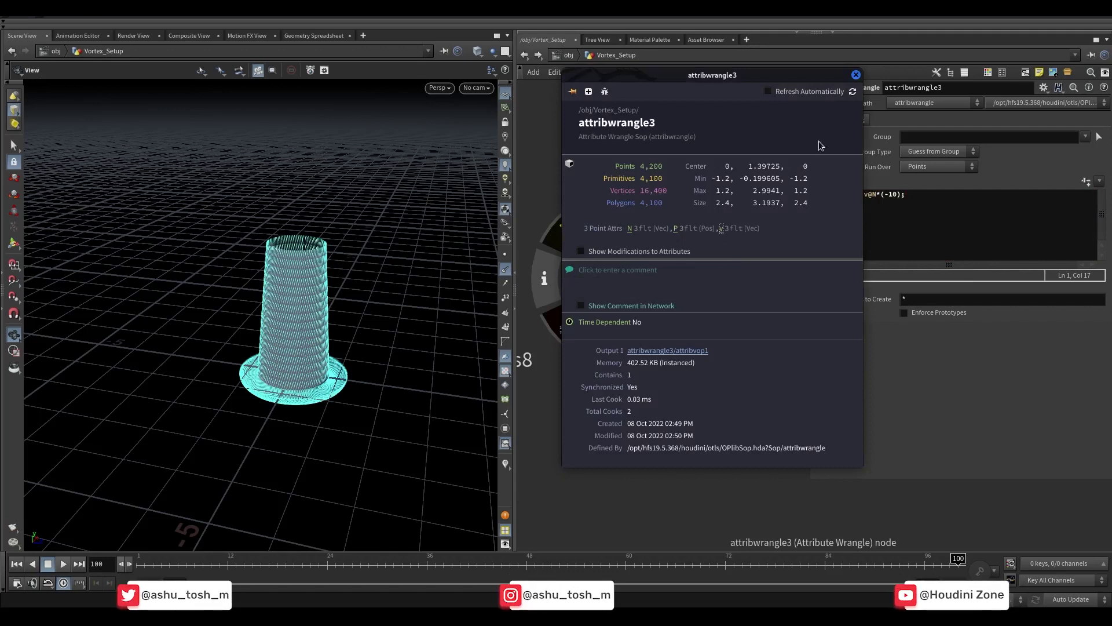
left_click(858, 74)
- Switch the viewport from point normals to the point velocity vectors
left_click_drag(298, 461, 402, 421)
left_click(504, 464)
left_click(509, 451)
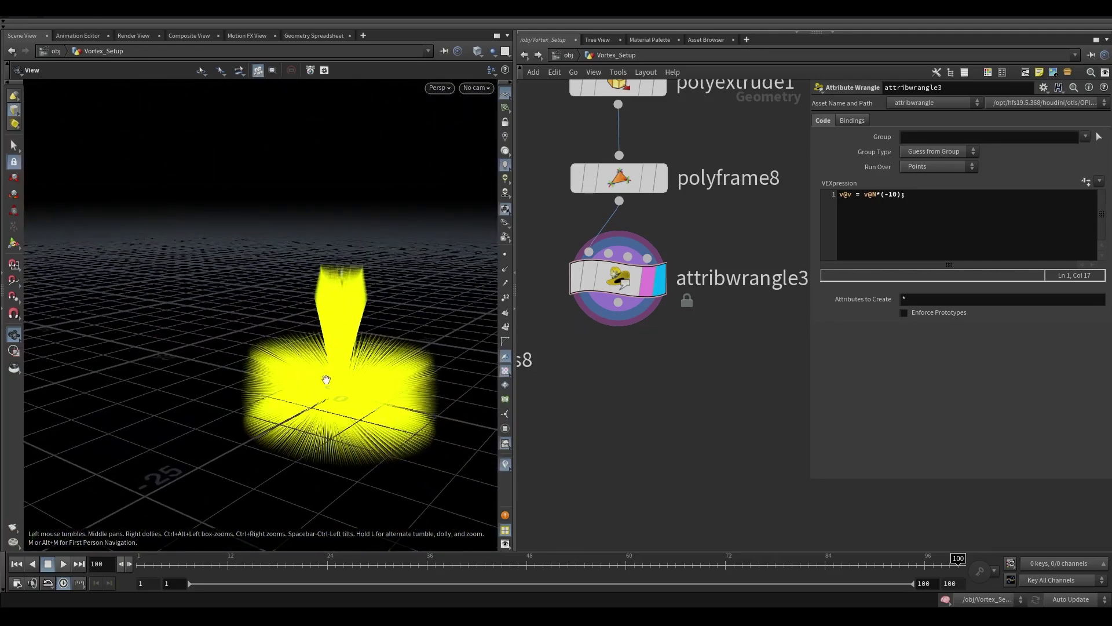
scroll(403, 422, "up", 3)
- Set the Scale Vectors guide size to 0.04 in the display options, inspect the velocity vectors and hide them
key("d")
left_click(514, 184)
left_click(547, 184)
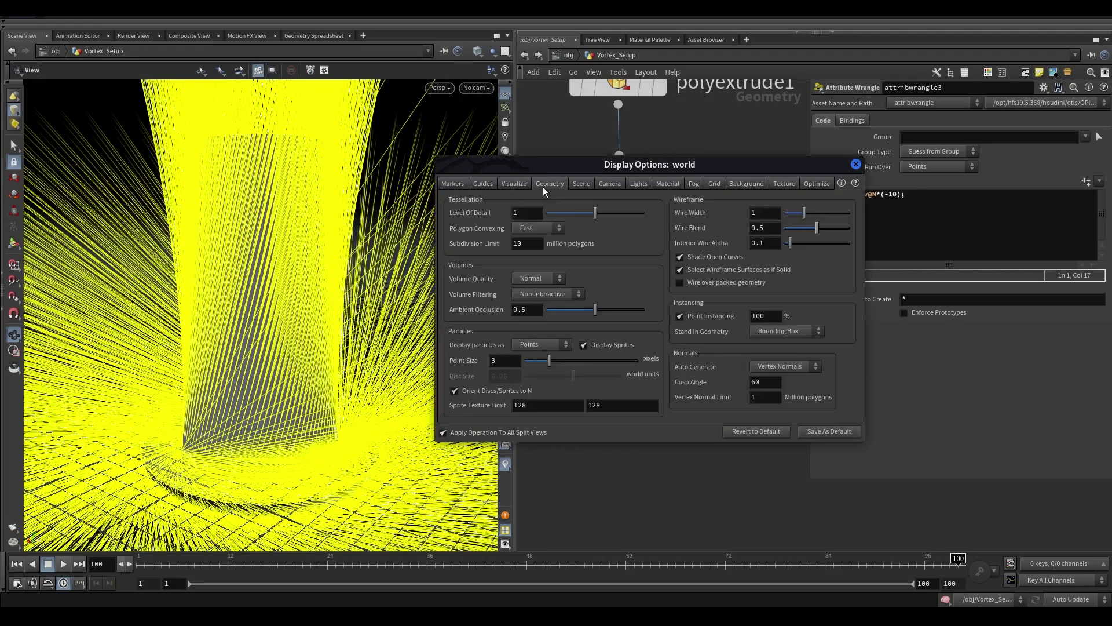
left_click(581, 184)
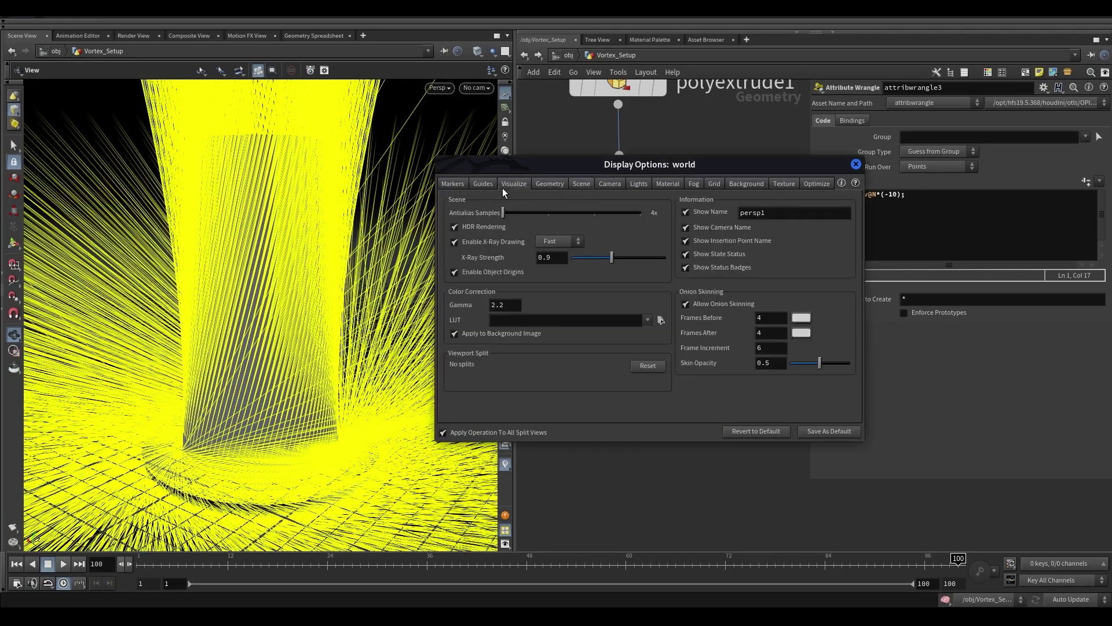
left_click(482, 185)
left_click_drag(728, 320, 716, 316)
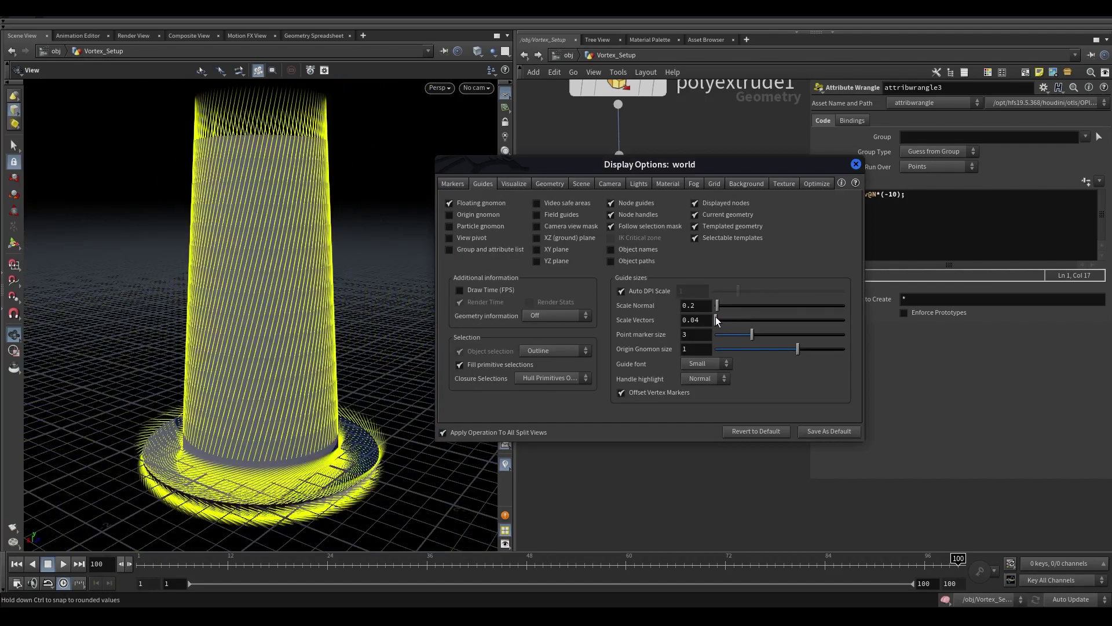
left_click(856, 165)
left_click_drag(177, 277, 565, 399)
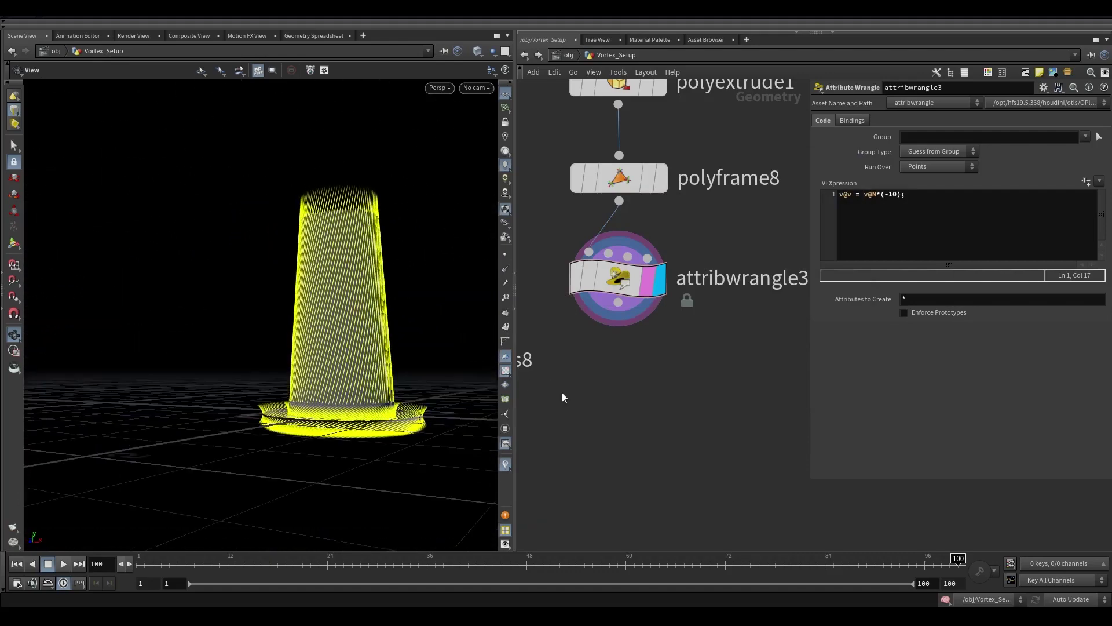
left_click(505, 466)
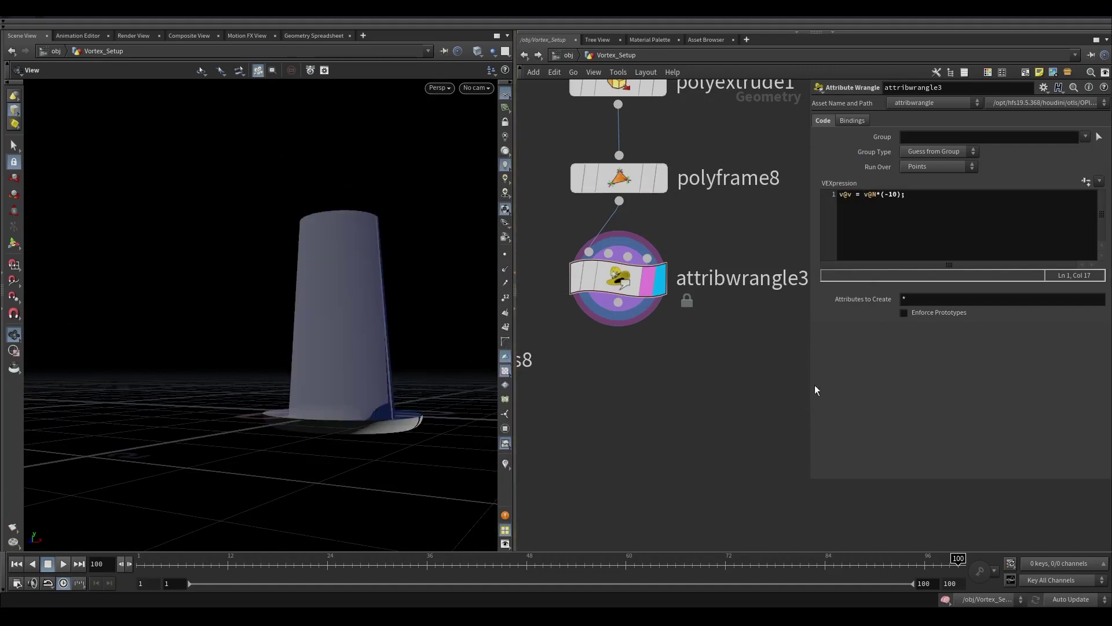
- Connect a Volume Rasterize Attributes node below attribwrangle3, set its attribute to v and display it
key("Tab")
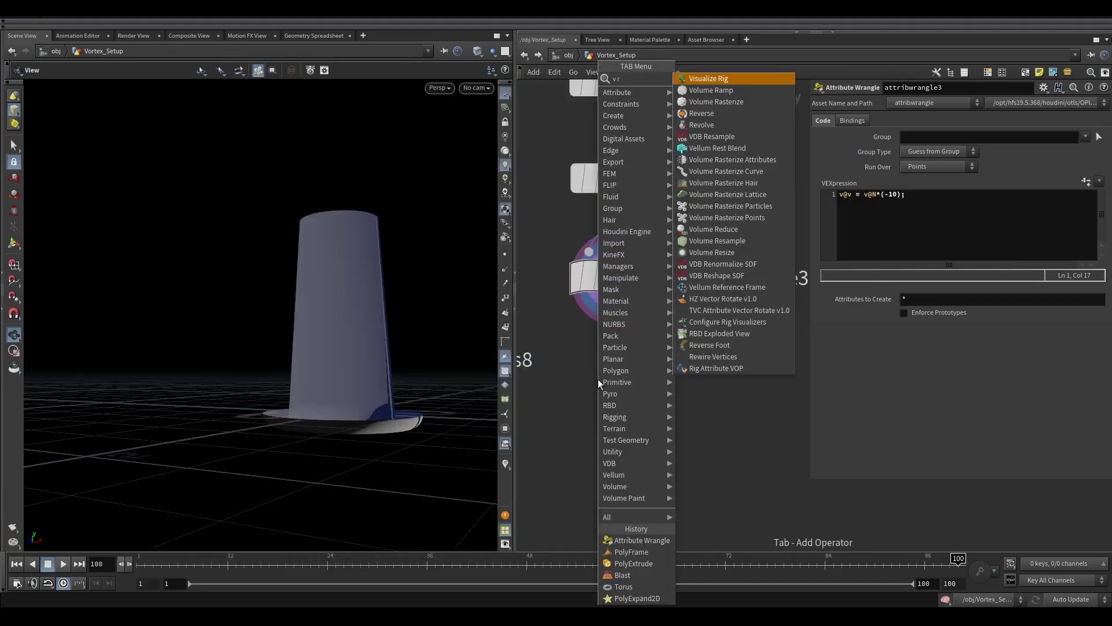
left_click(598, 380)
type("v")
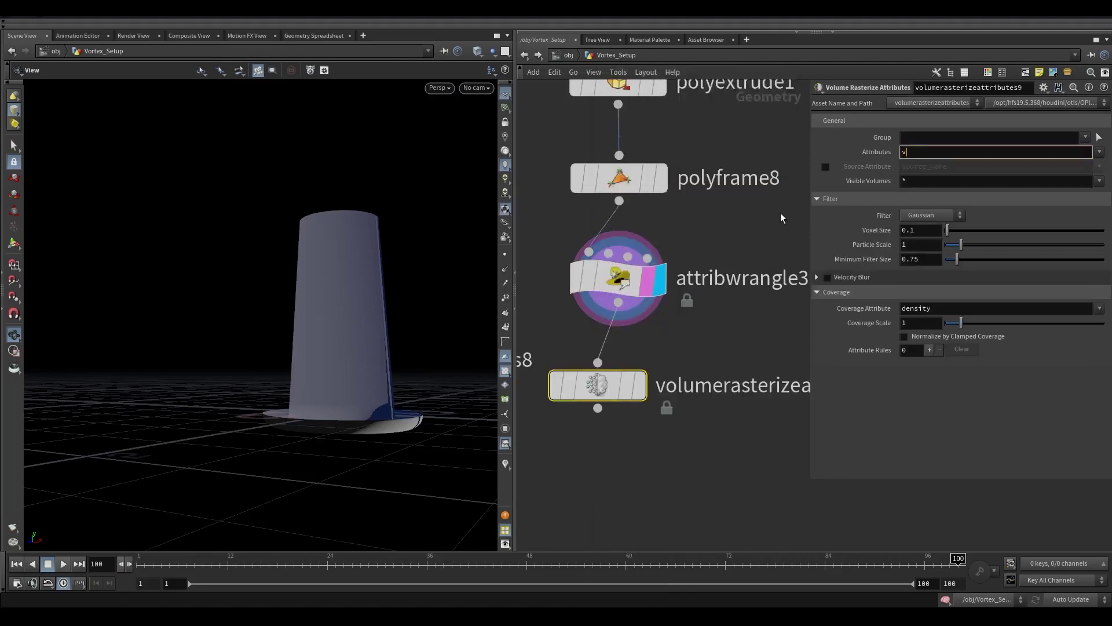
left_click(629, 390)
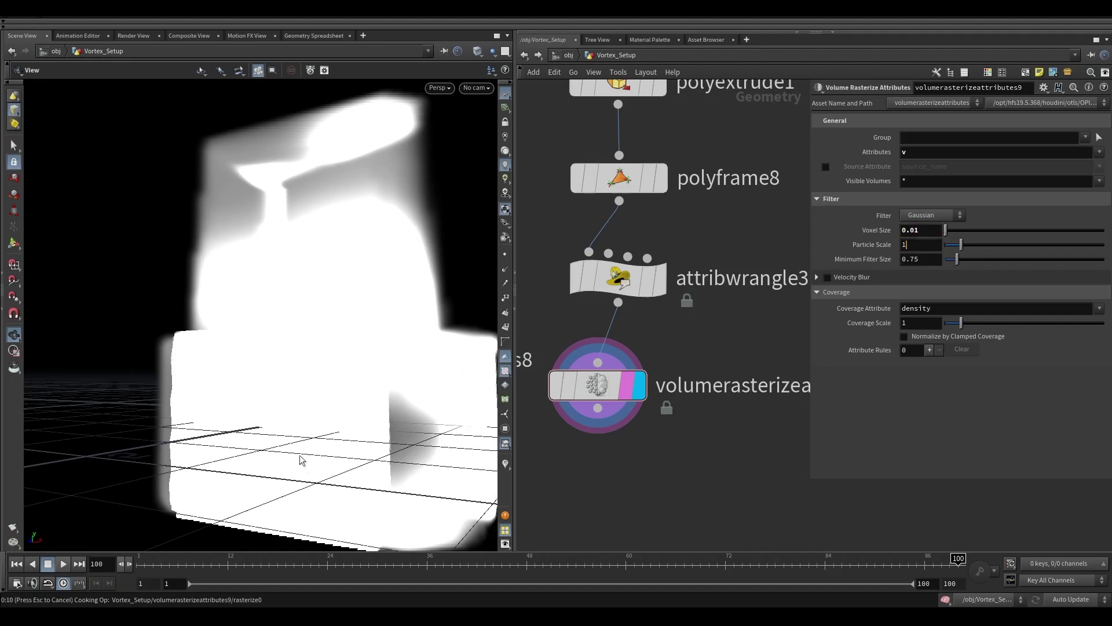
- Set the rasterize node's voxel size to 0.01, particle scale to 0.2 and minimum filter size to 0
key("BackSpace")
type(".2")
key("Return")
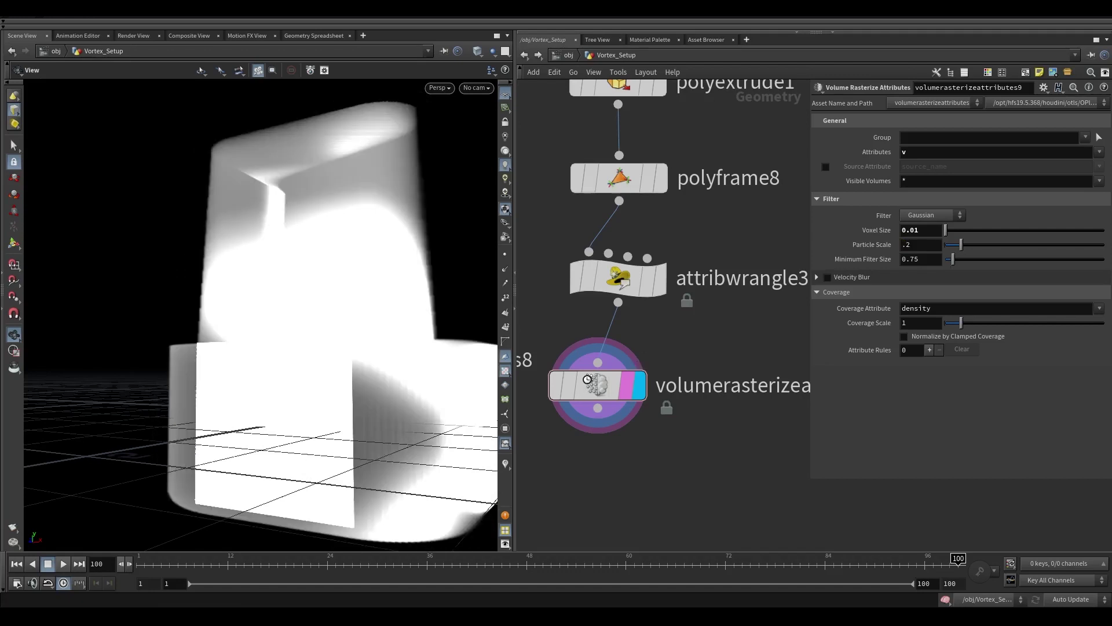
left_click_drag(339, 354, 316, 354)
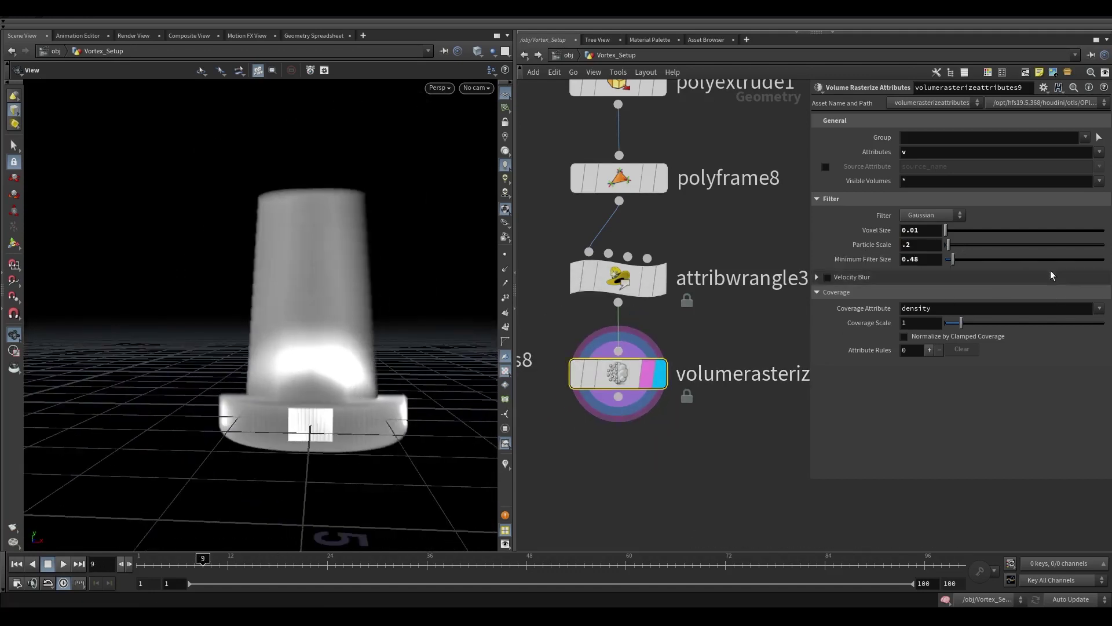
left_click_drag(948, 259, 944, 259)
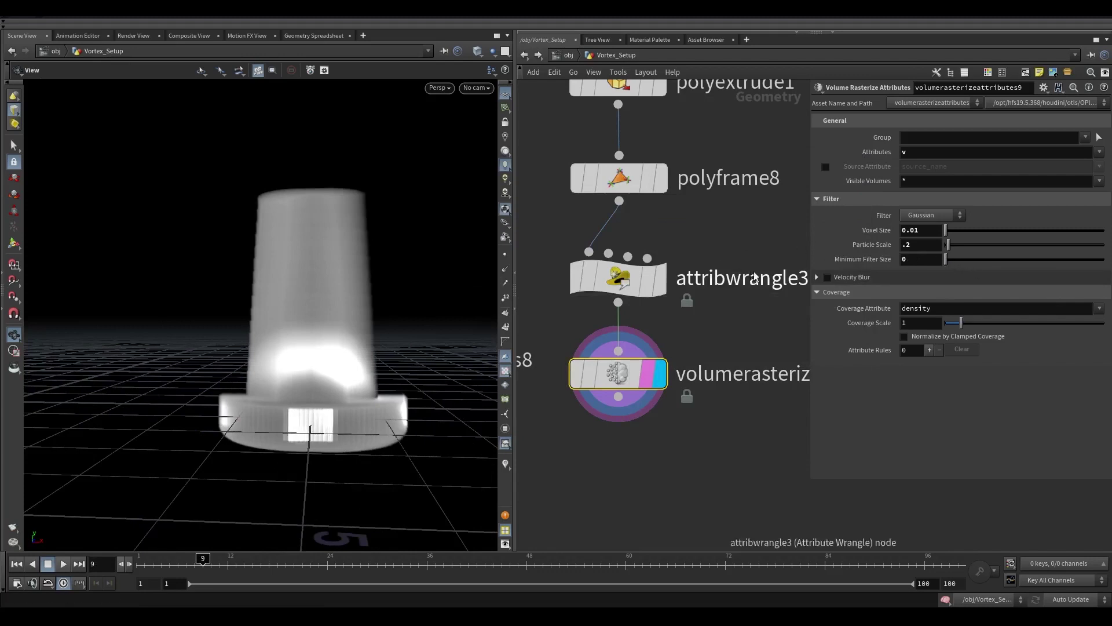
- Enable Normalize by Clamped Coverage on the rasterize node and clear its coverage attribute
left_click(905, 336)
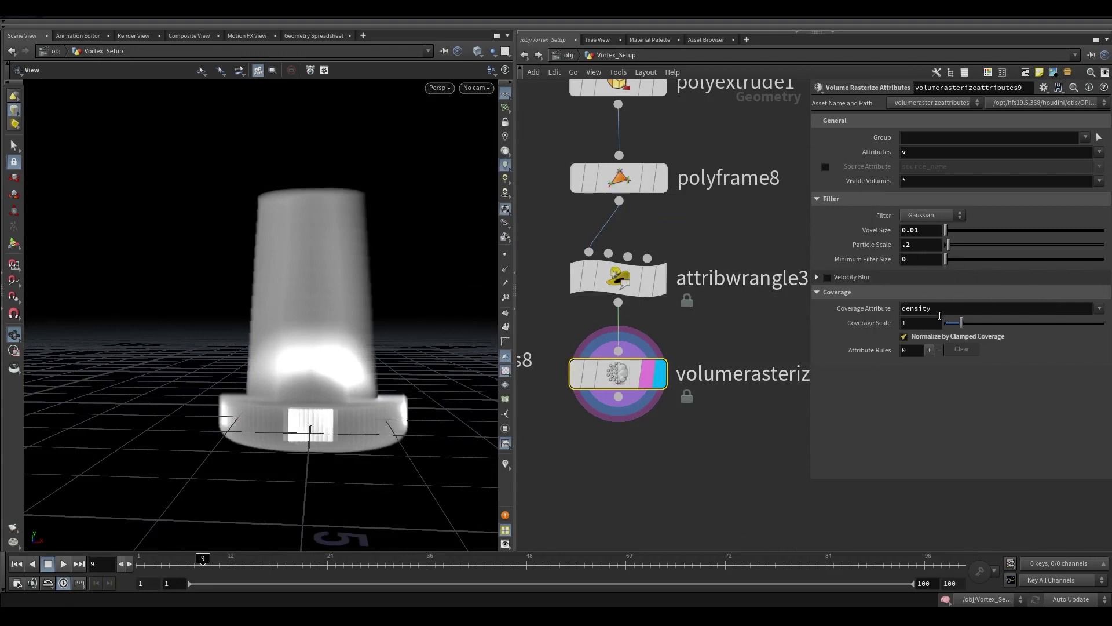
double_click(917, 308)
key("BackSpace")
- Combine volumerasterizeattributes8 and volumerasterizeattributes9 in a displayed Merge node and check its volume info
scroll(784, 400, "down", 3)
middle_click_drag(784, 400, 903, 322)
scroll(805, 366, "down", 2)
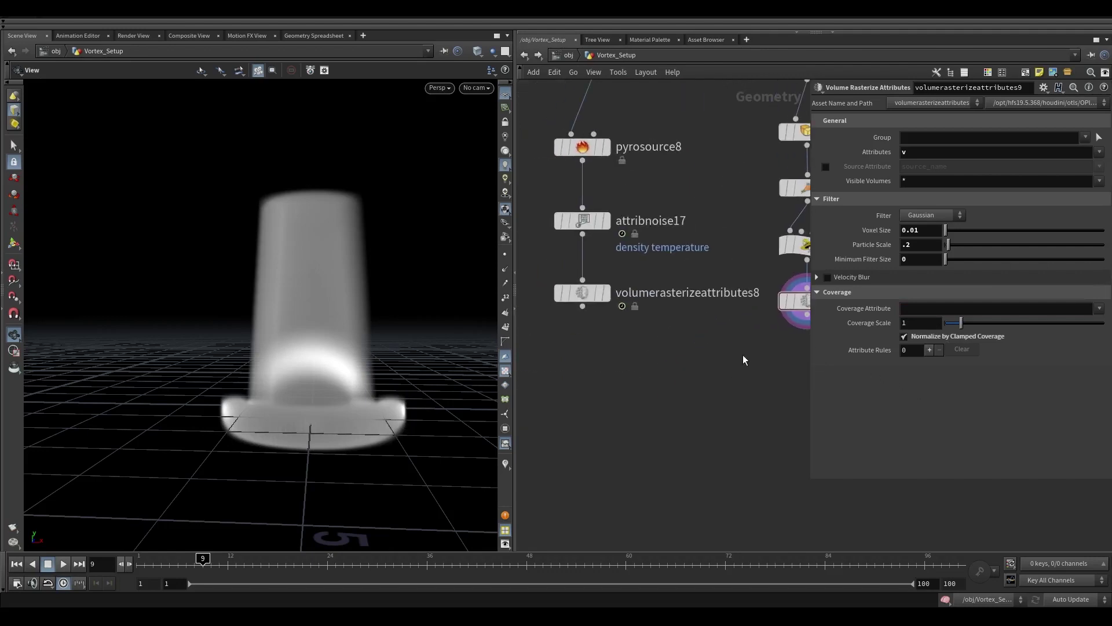
left_click_drag(790, 338, 685, 396)
scroll(761, 408, "up", 1)
middle_click(685, 396)
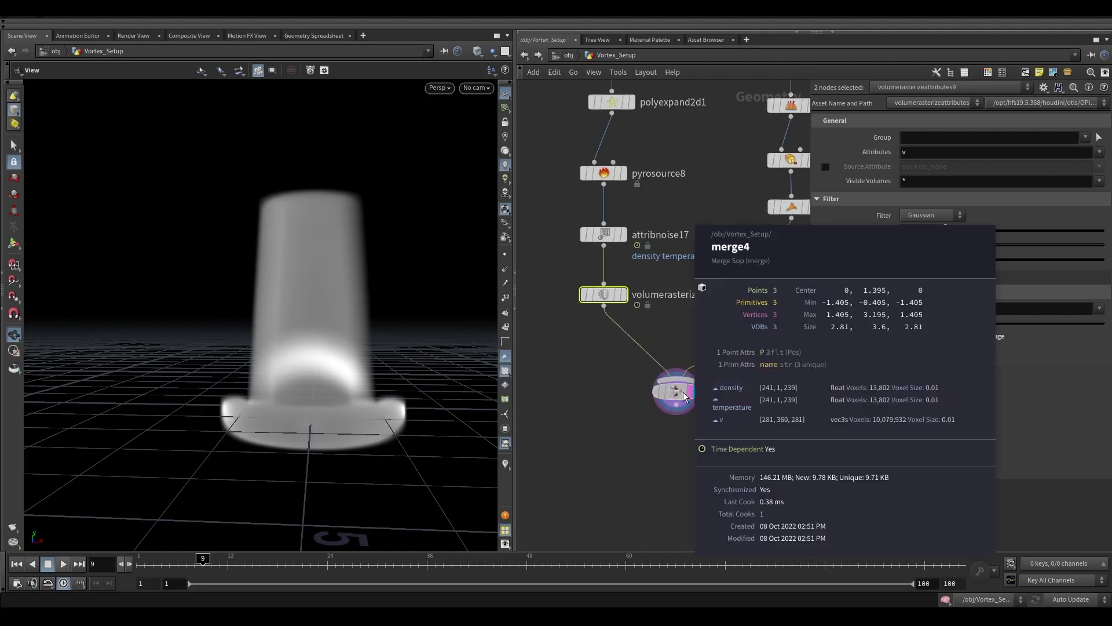
- Place a copy of the pyro solver, file cache and retime chain below merge4 and connect merge4 to the solver
scroll(689, 435, "down", 3)
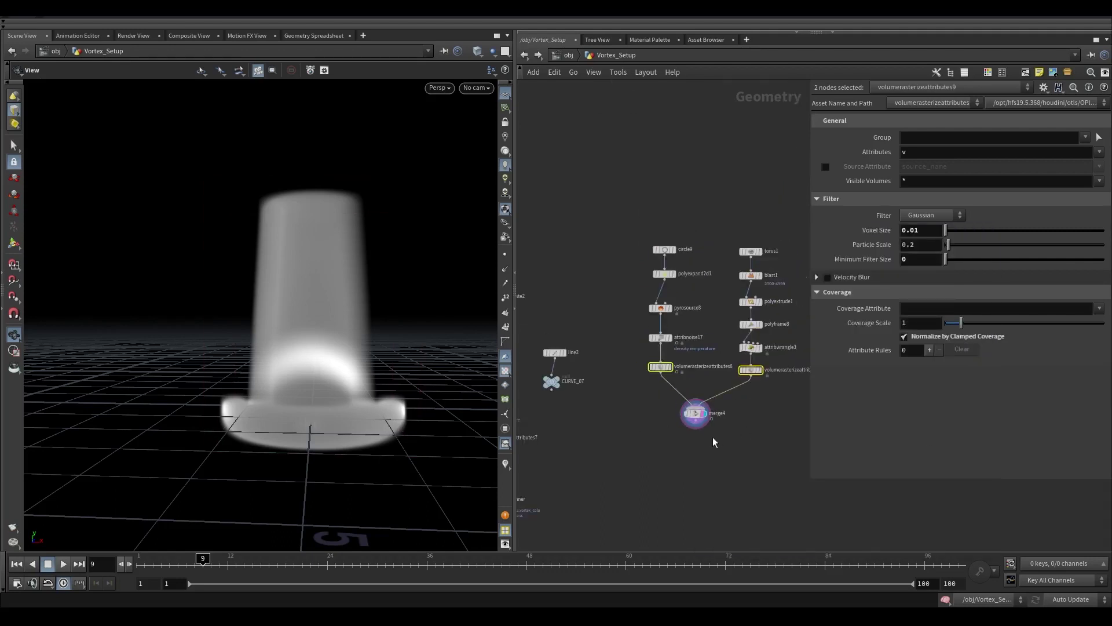
middle_click_drag(713, 442, 784, 329)
left_click_drag(589, 345, 522, 437)
left_click_drag(544, 362, 775, 338)
scroll(777, 331, "up", 3)
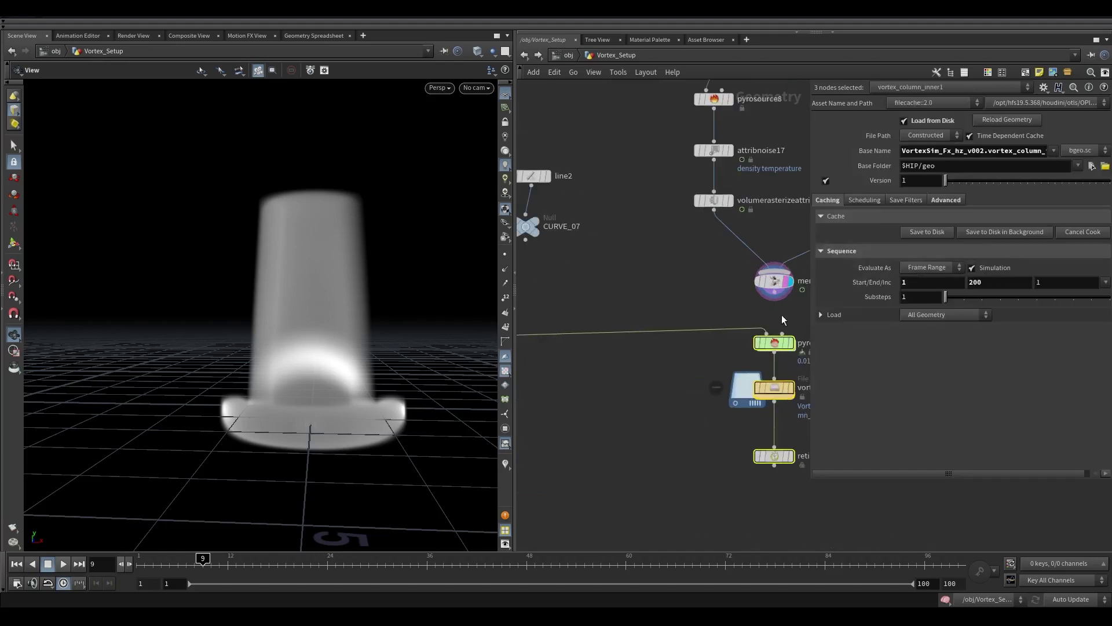
left_click_drag(772, 291, 772, 282)
left_click(676, 352)
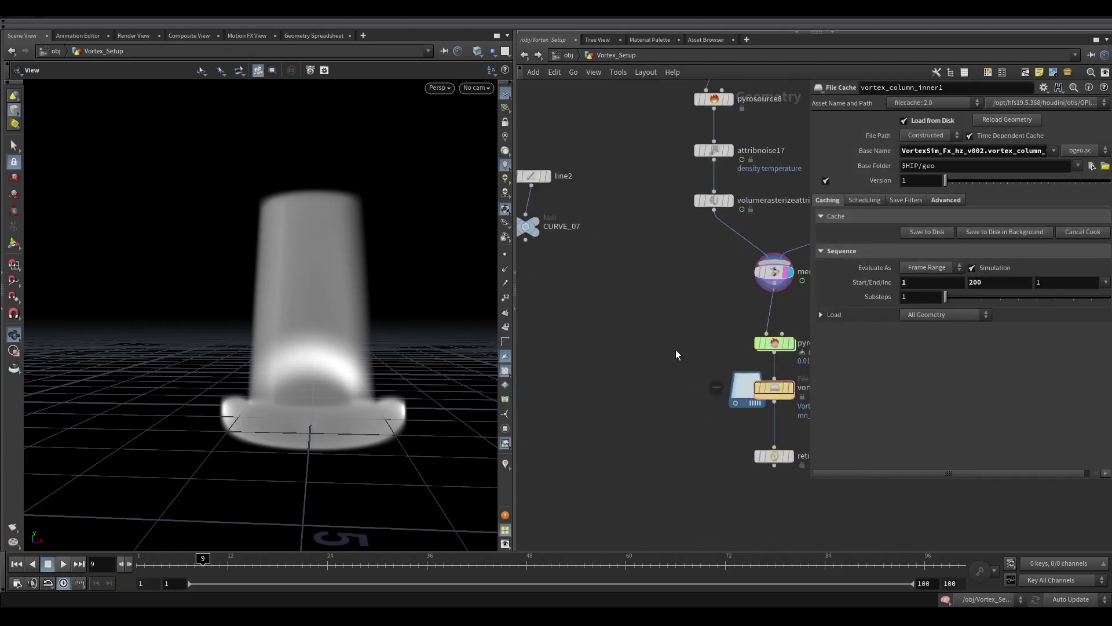
- Duplicate the line2 and CURVE_07 pair, place it beside the new source chain and name the copied null CURVE_08
mouse_move(775, 342)
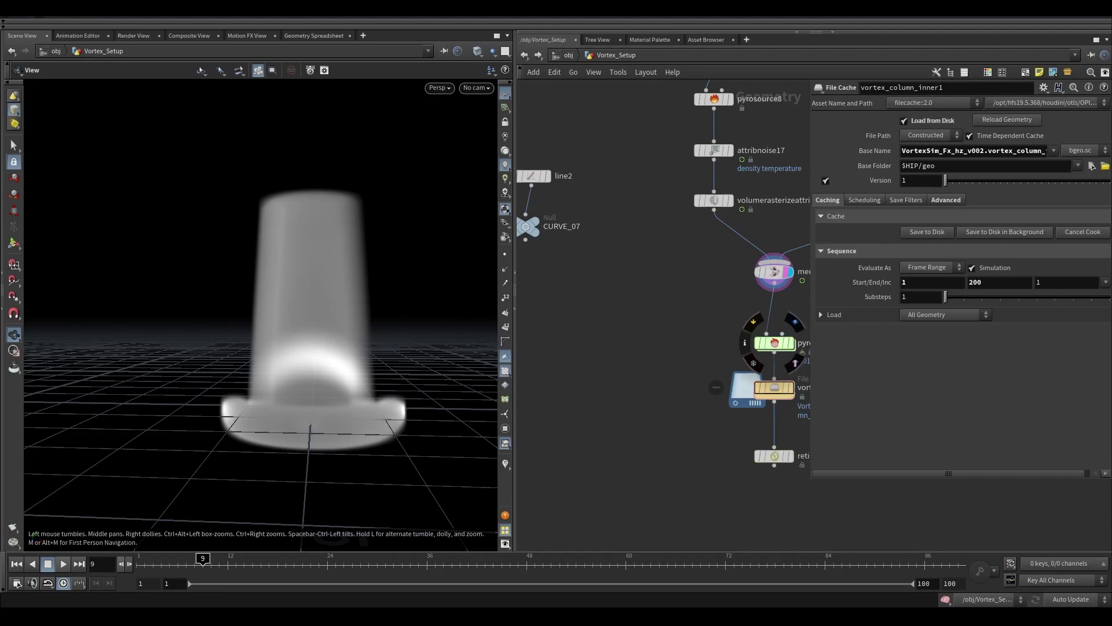
scroll(689, 458, "down", 5)
middle_click_drag(656, 391, 554, 392)
left_click_drag(551, 374, 513, 334)
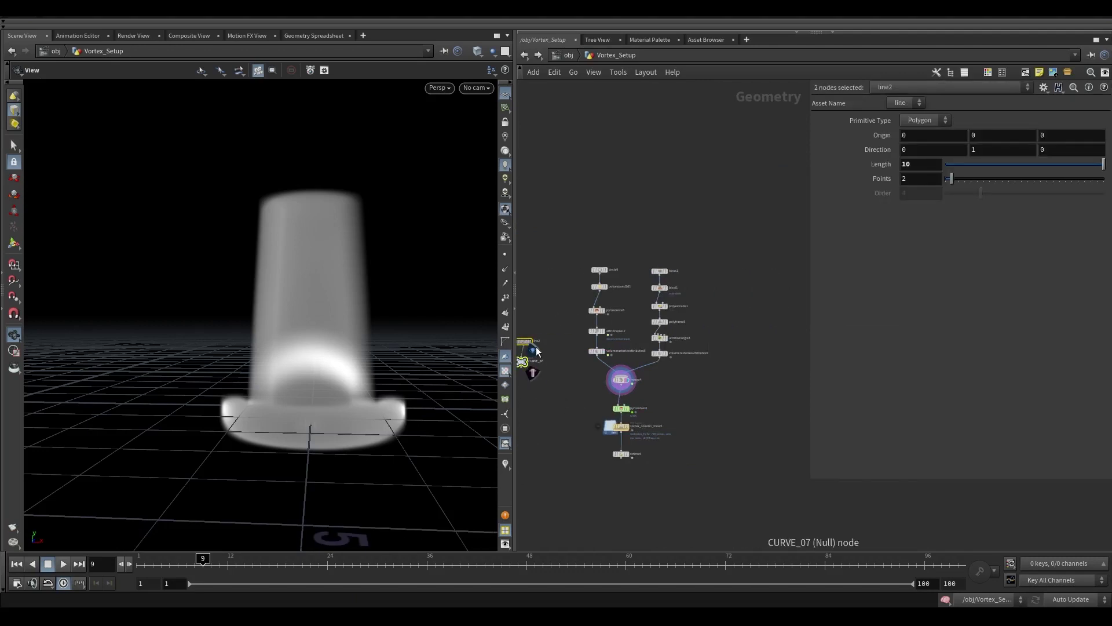
key("ctrl+c")
key("ctrl+v")
left_click(697, 384)
scroll(697, 383, "up", 5)
double_click(719, 410)
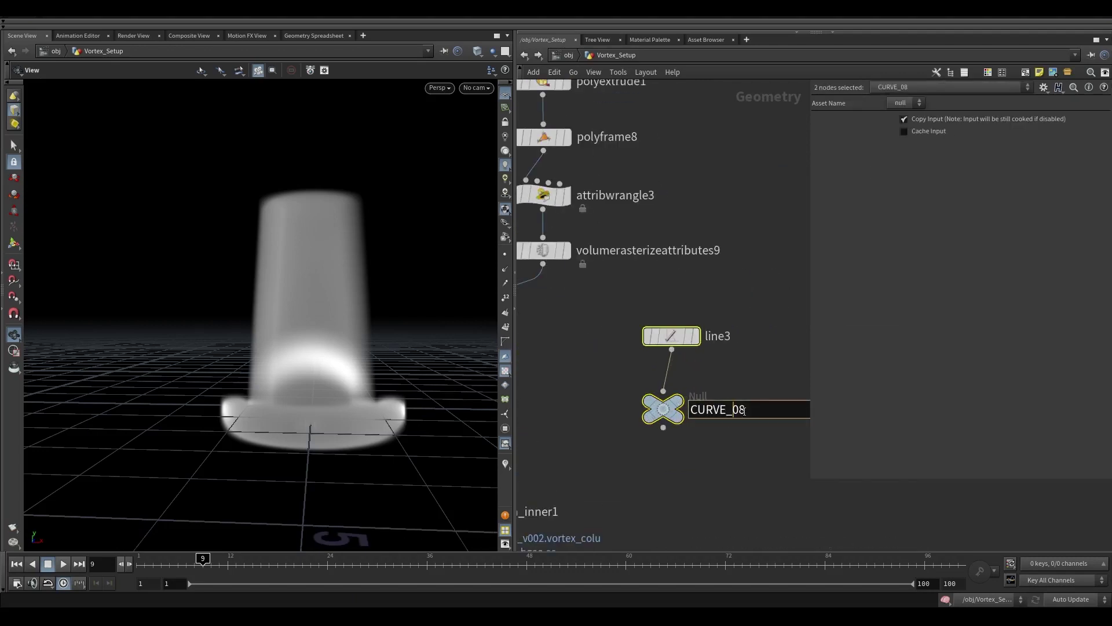
key("Return")
middle_click_drag(712, 465, 555, 339)
- Reset the density source scale on pyrosolver8 to 1 and check its temperature and velocity source settings
left_click(649, 316)
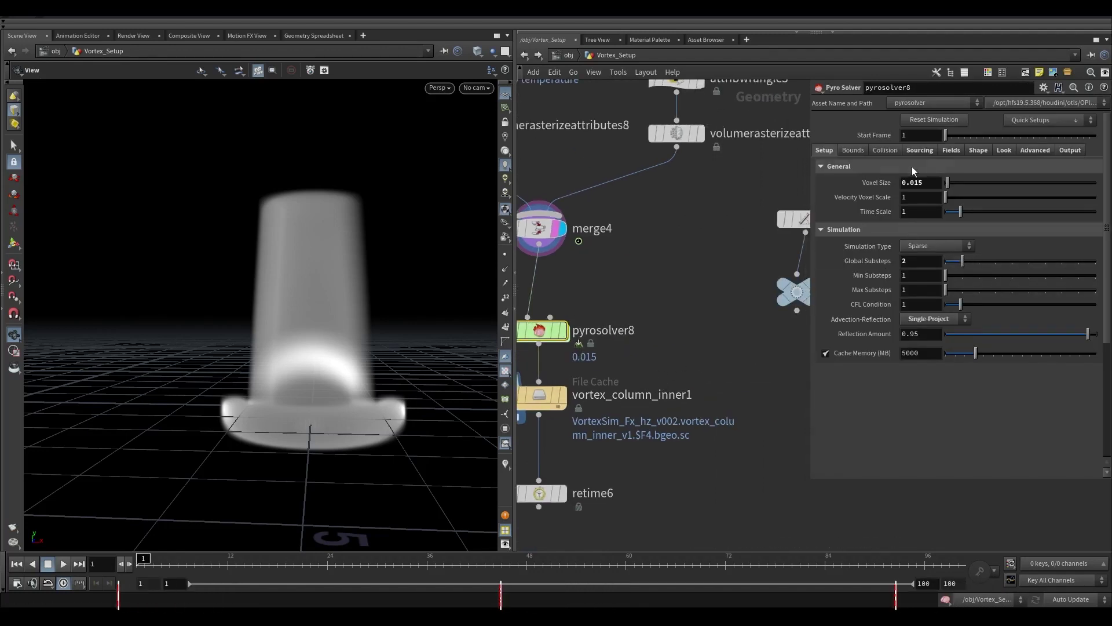
left_click(927, 151)
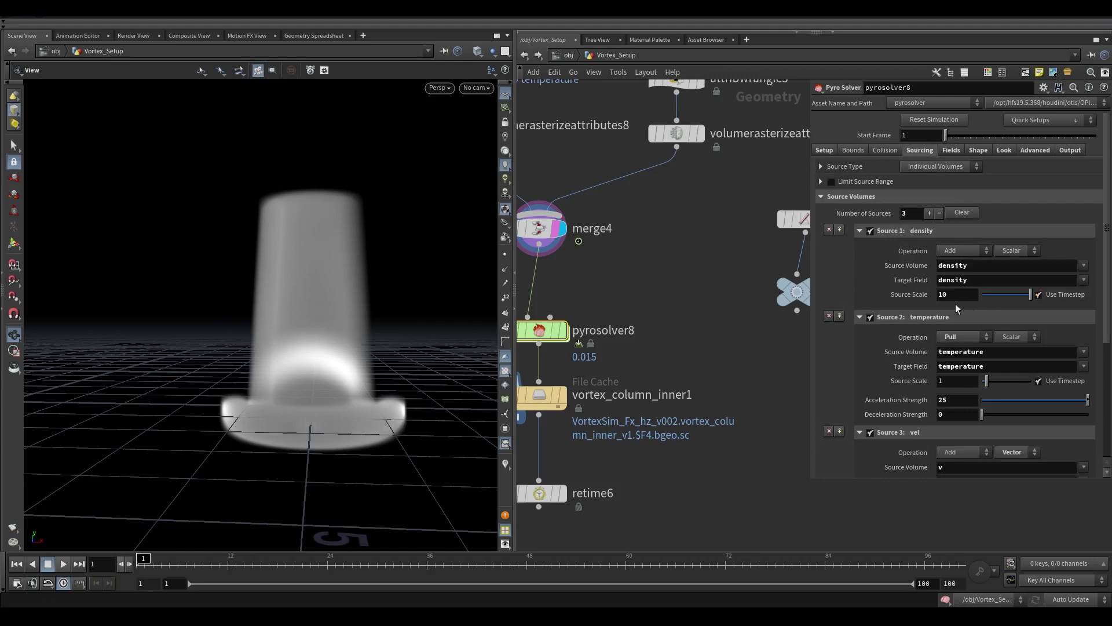
middle_click(906, 292, "ctrl")
scroll(922, 359, "down", 4)
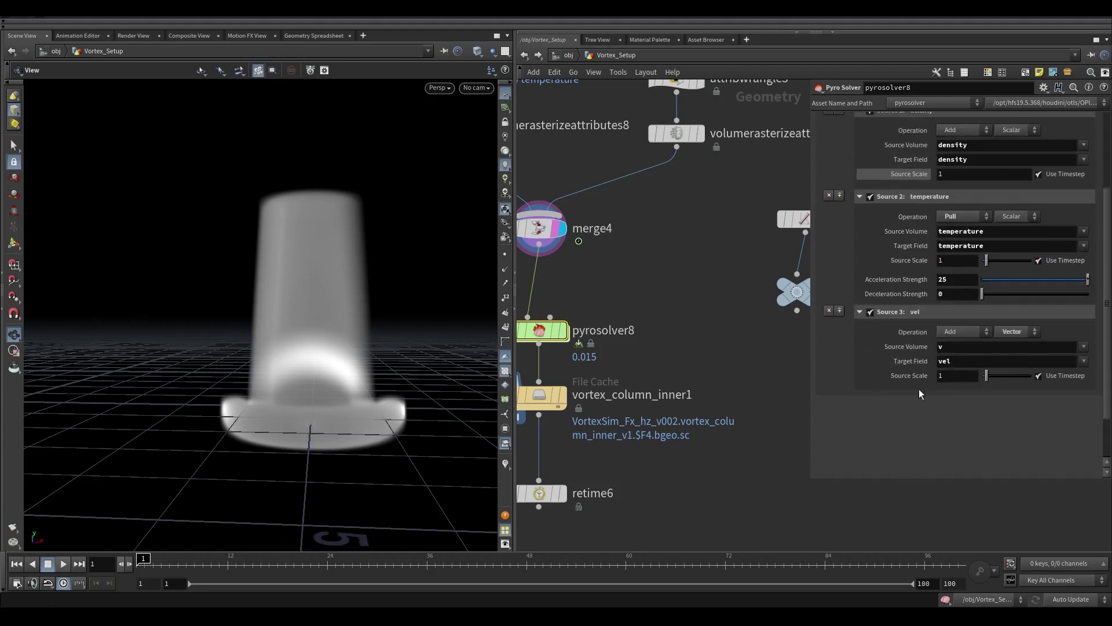
scroll(626, 343, "down", 2)
scroll(647, 276, "up", 2)
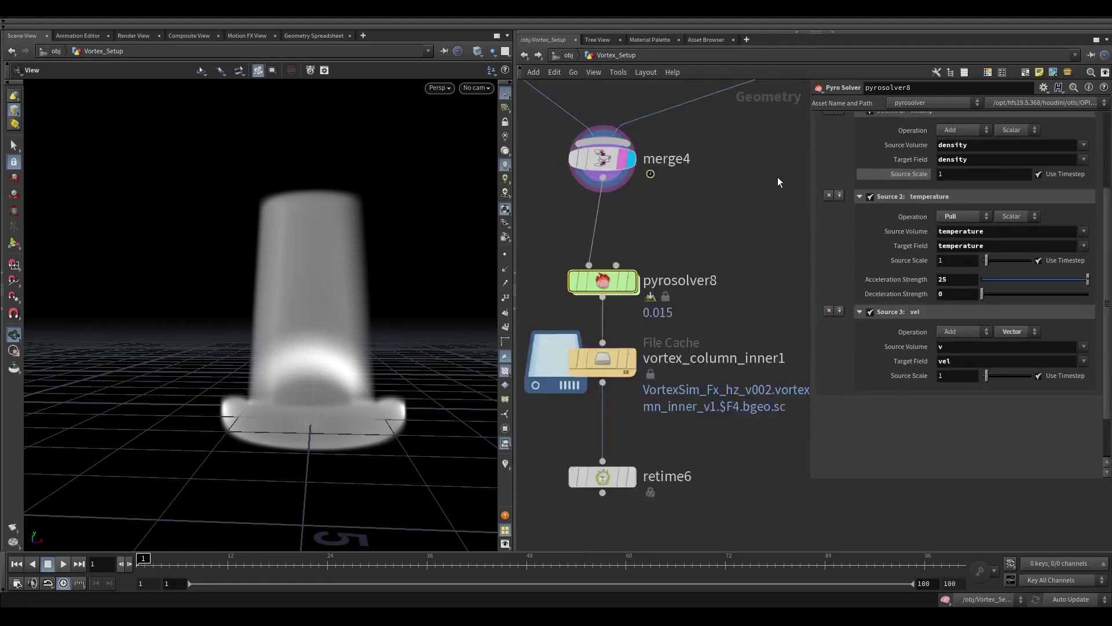
- Point the Gas Curve Force geometry source inside pyrosolver8's FORCES network to /obj/Vortex_Setup/CURVE_08
double_click(647, 275)
double_click(658, 290)
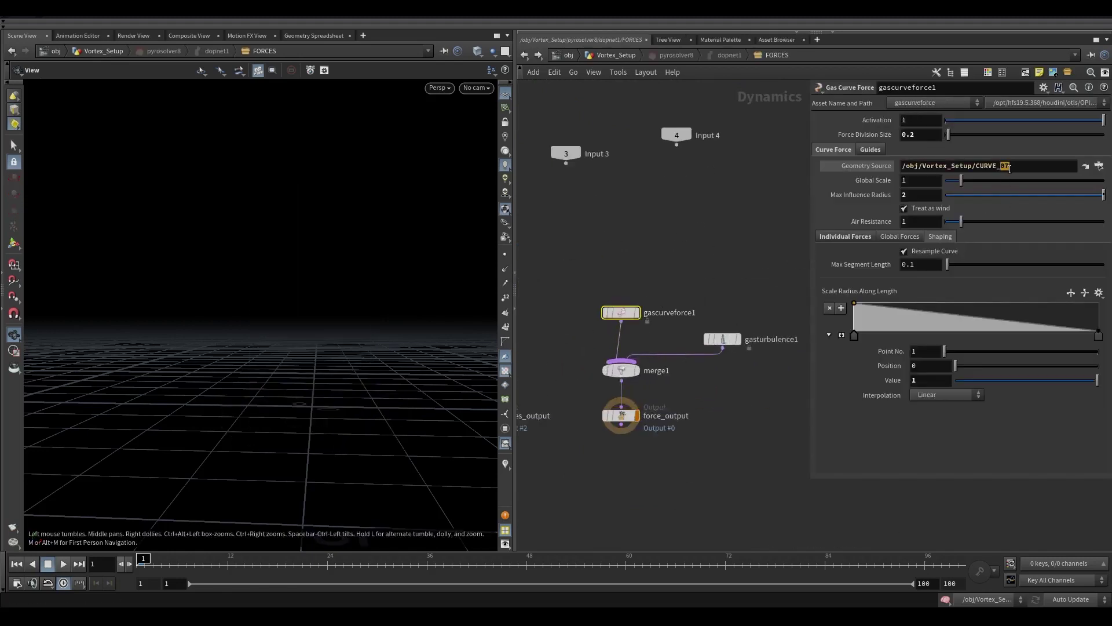
key("BackSpace")
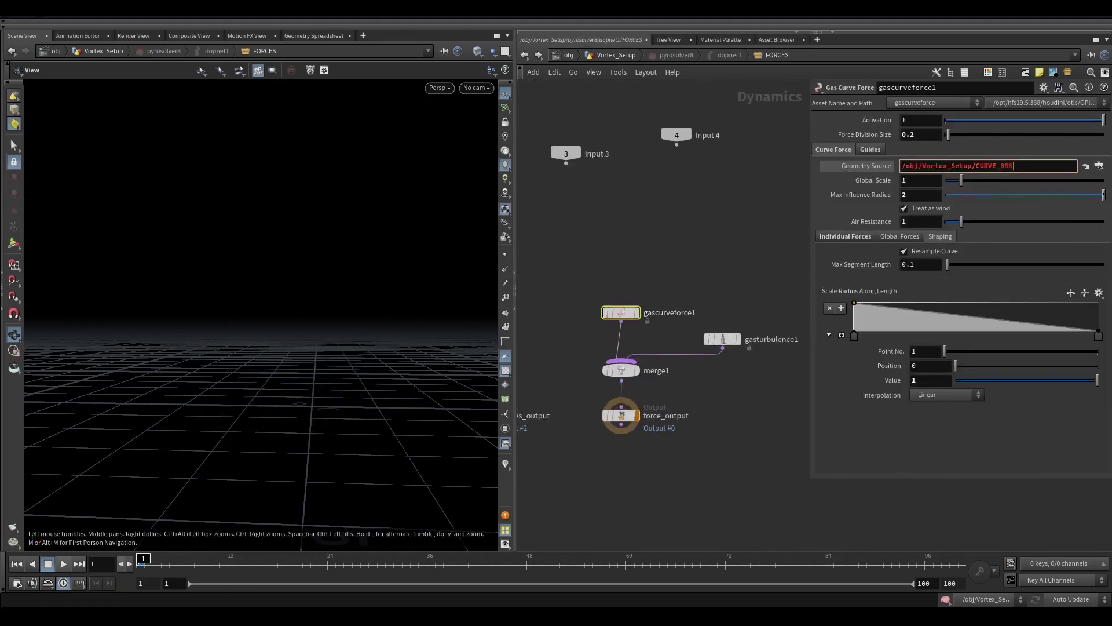
type("8")
key("Return")
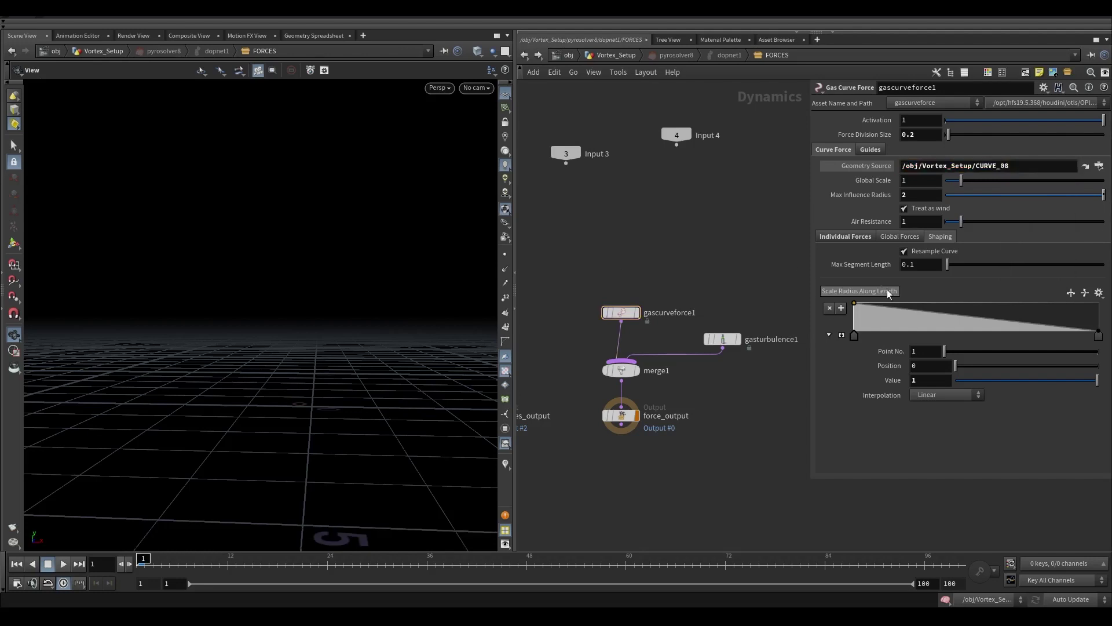
- Set gascurveforce1's follow scale to 1, suction to 5 and orbit to 0, with follow falloff 0.3125 at the start and 1 at the end
left_click(835, 235)
type("1")
key("Tab")
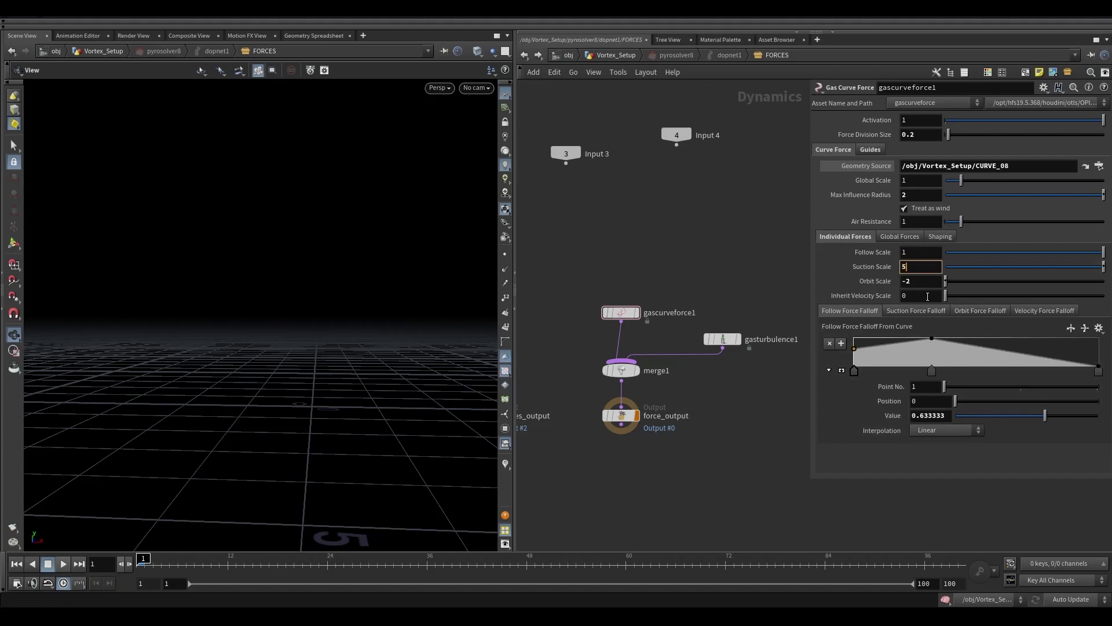
left_click_drag(854, 348, 853, 357)
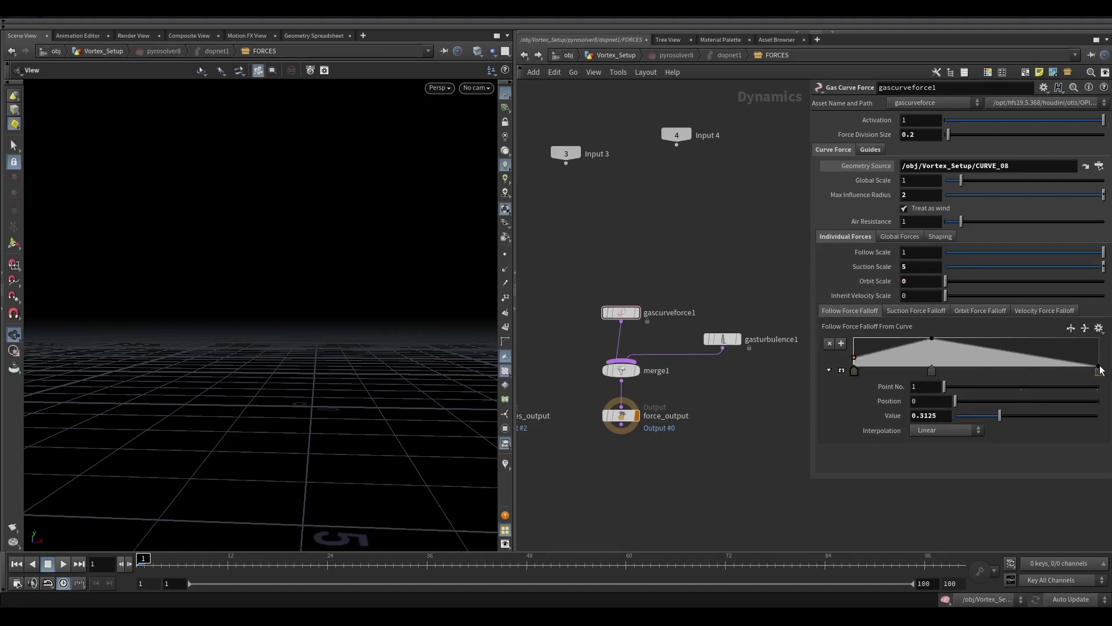
left_click_drag(1101, 370, 1107, 341)
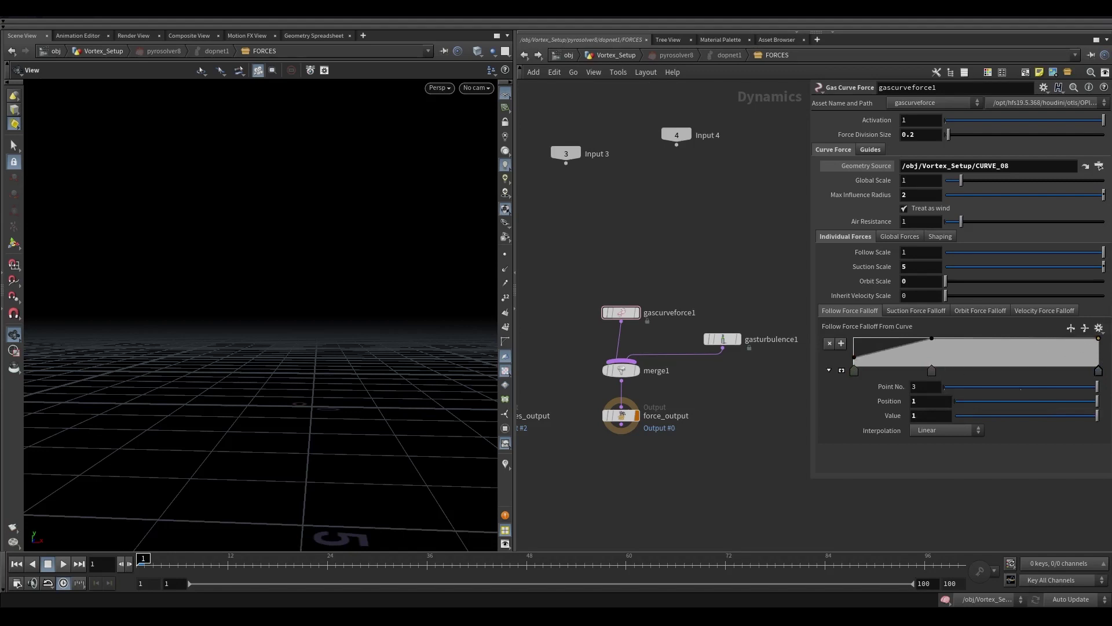
- Duplicate gasturbulence1 into merge1, giving the copy scale 0.25, swirl size 1 and turbulence 5
left_click(722, 339)
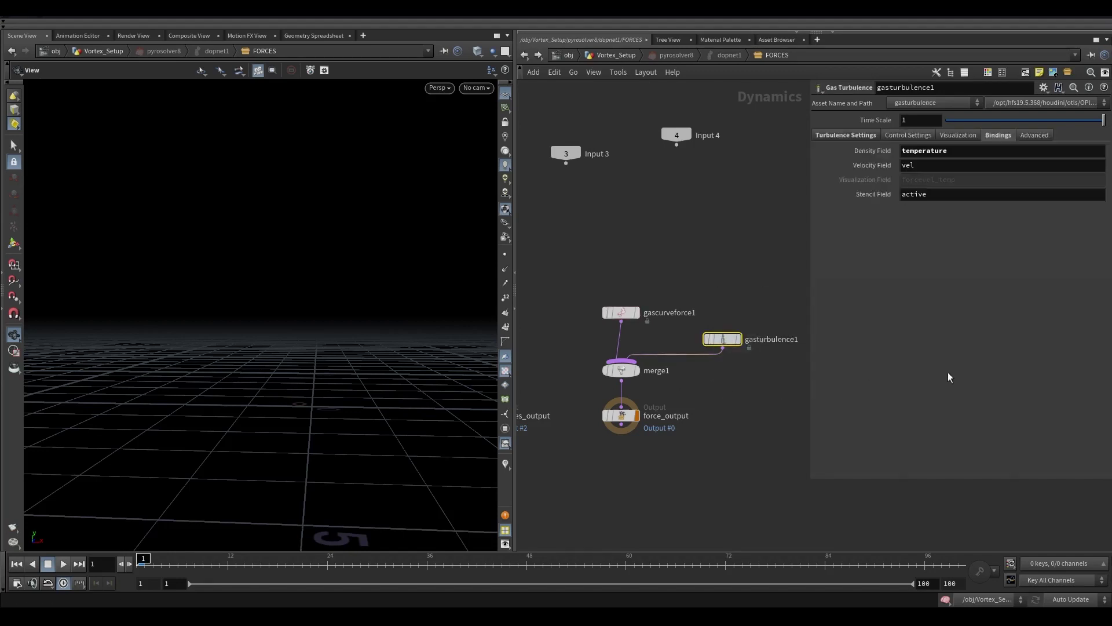
left_click(834, 139)
middle_click(880, 181)
left_click_drag(723, 339, 618, 374, "alt")
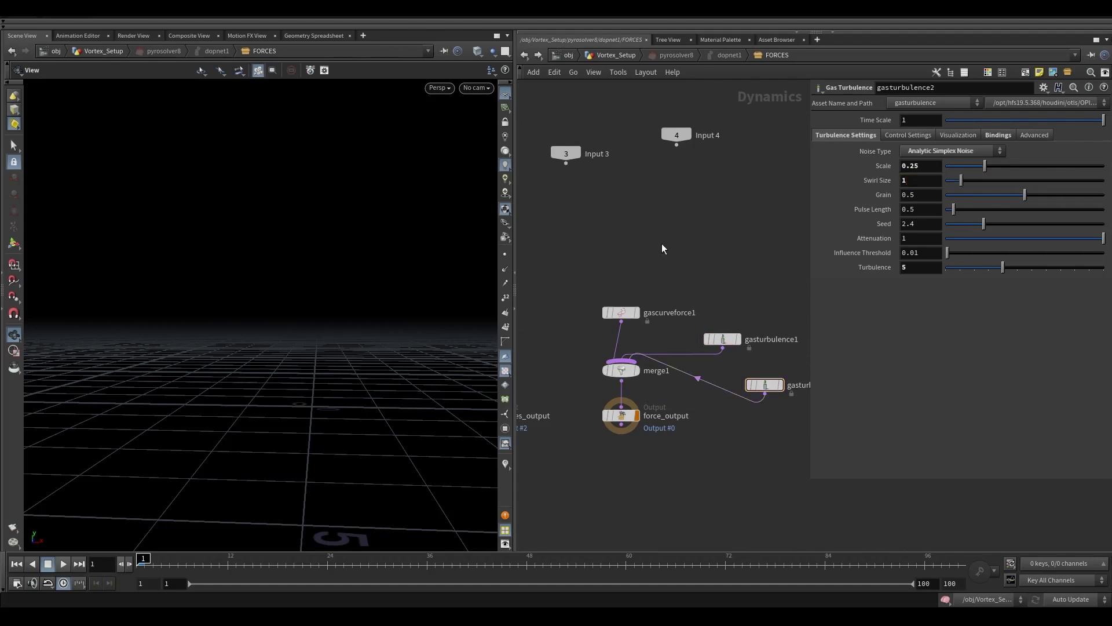
- Return to Vortex_Setup, simulate the first frames of pyrosolver8 and check its output information
left_click(617, 55)
key("g")
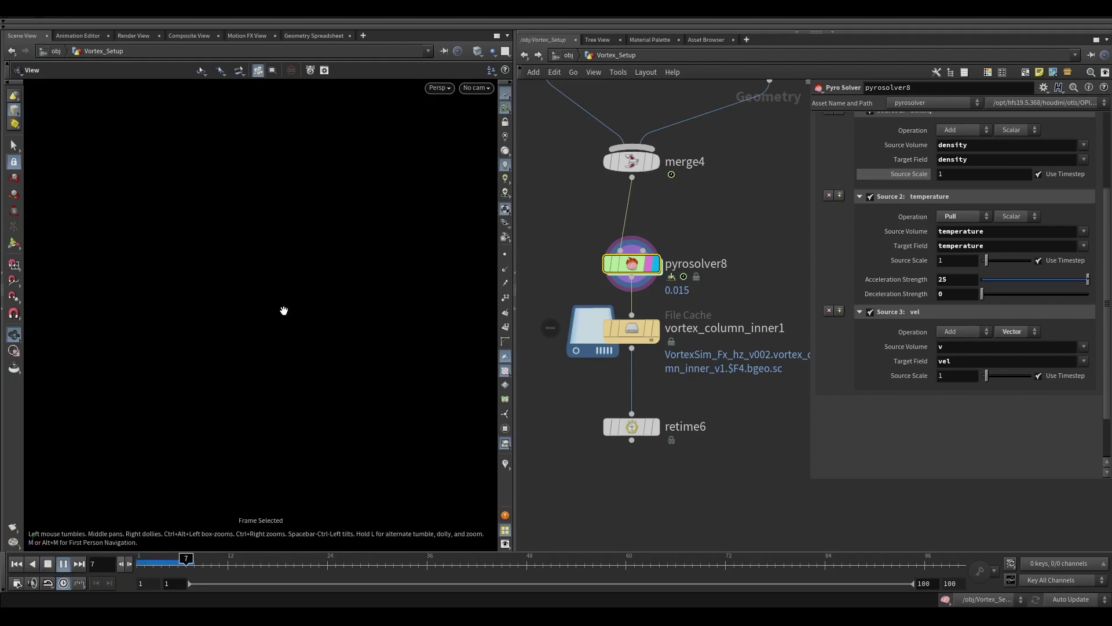
left_click(48, 564)
left_click(476, 88)
left_click(487, 229)
left_click_drag(340, 299, 203, 562)
left_click(210, 562)
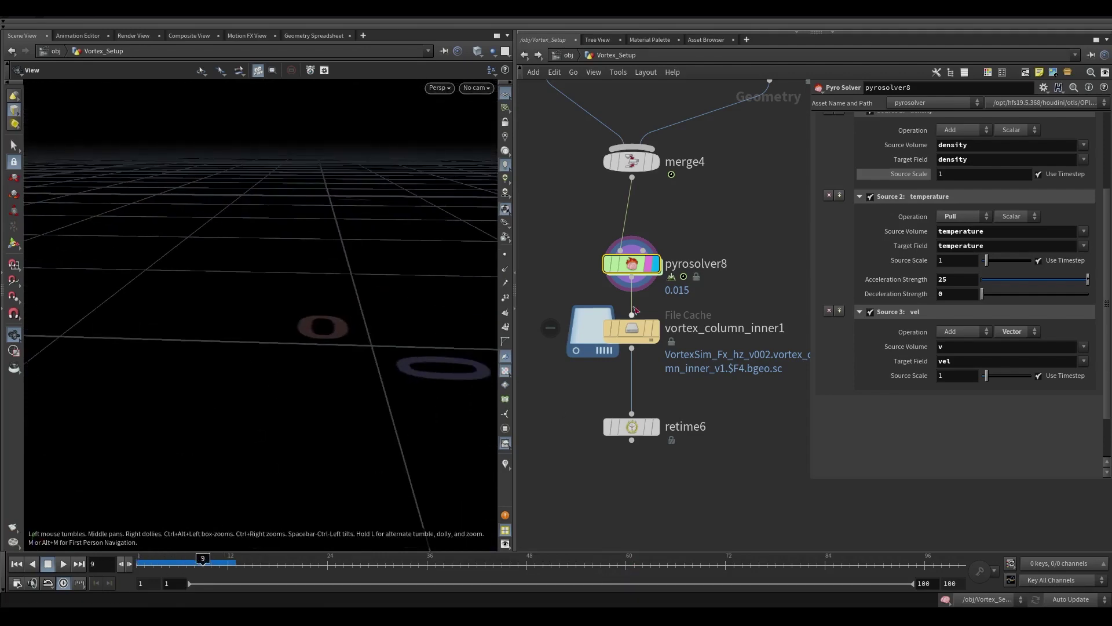
middle_click(642, 267)
- Display attribnoise17 and visualize the noise values as colors on the source ring points
middle_click_drag(731, 167, 764, 444)
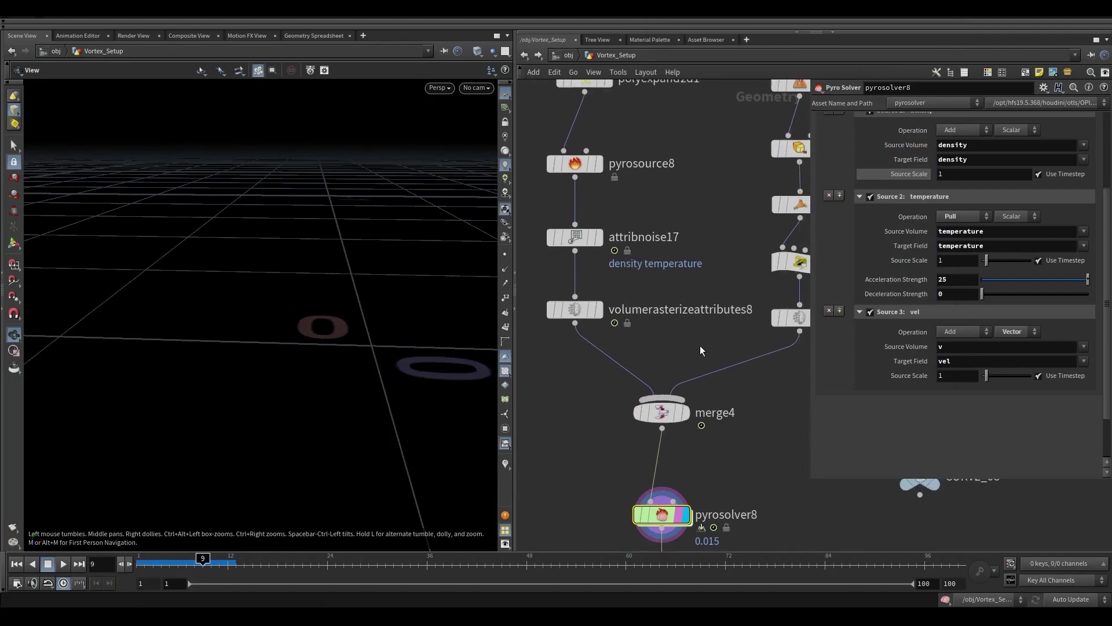
left_click(575, 311)
middle_click_drag(652, 288, 747, 379)
left_click(666, 330)
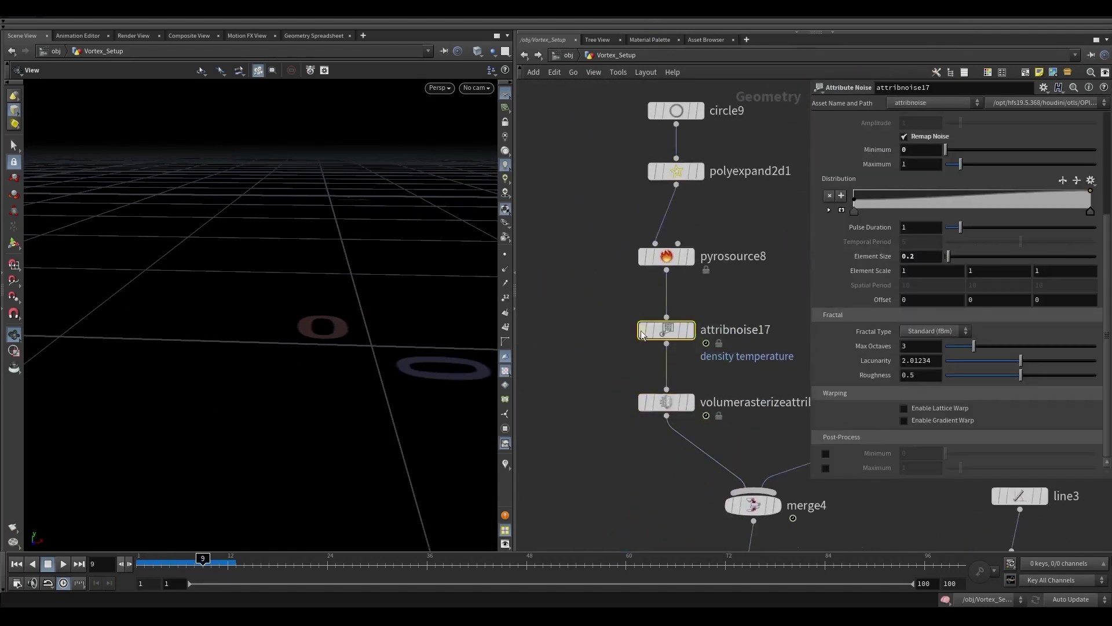
left_click(690, 330)
left_click_drag(312, 301, 347, 325)
scroll(1020, 202, "up", 2)
scroll(1025, 197, "up", 3)
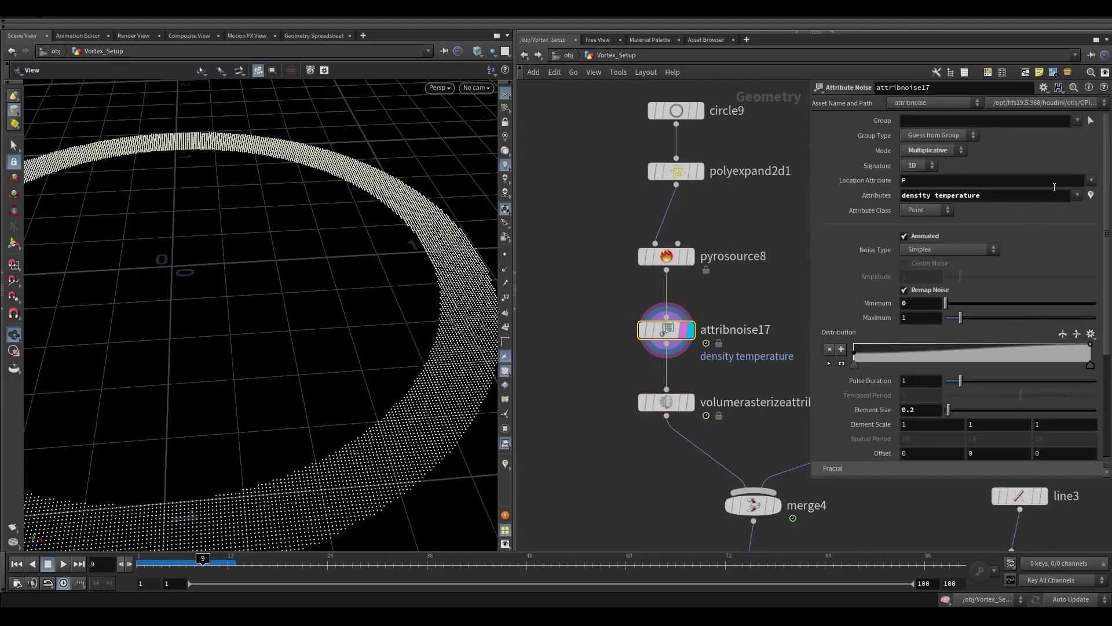
key("h")
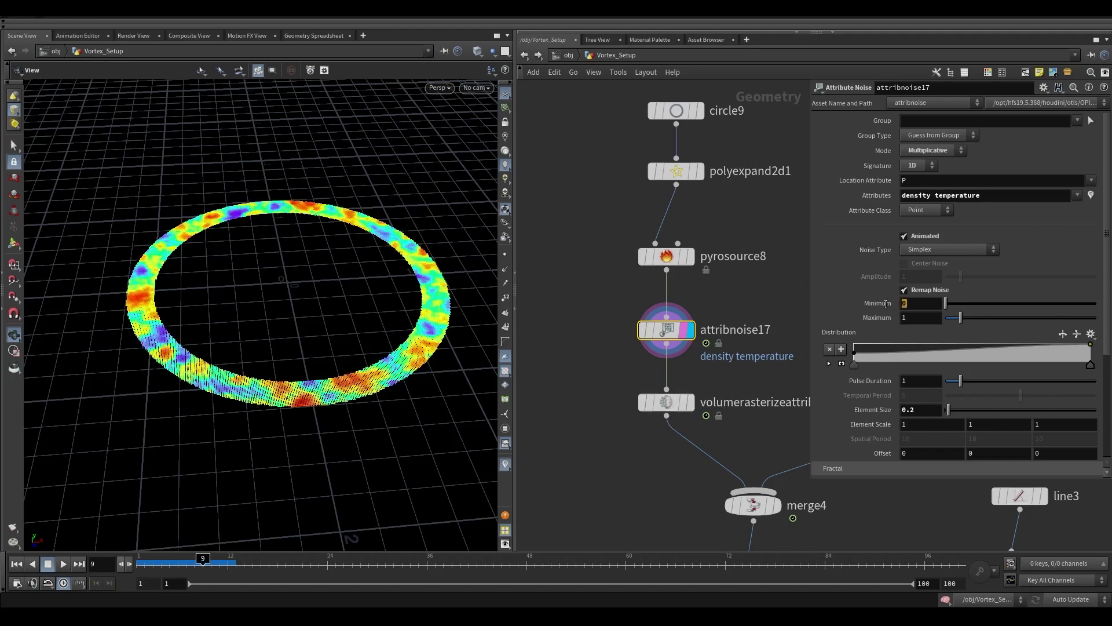
- Set attribnoise17's minimum to -1 and reshape its distribution ramp to fall from full at the start to zero at the end
type("-1")
key("Return")
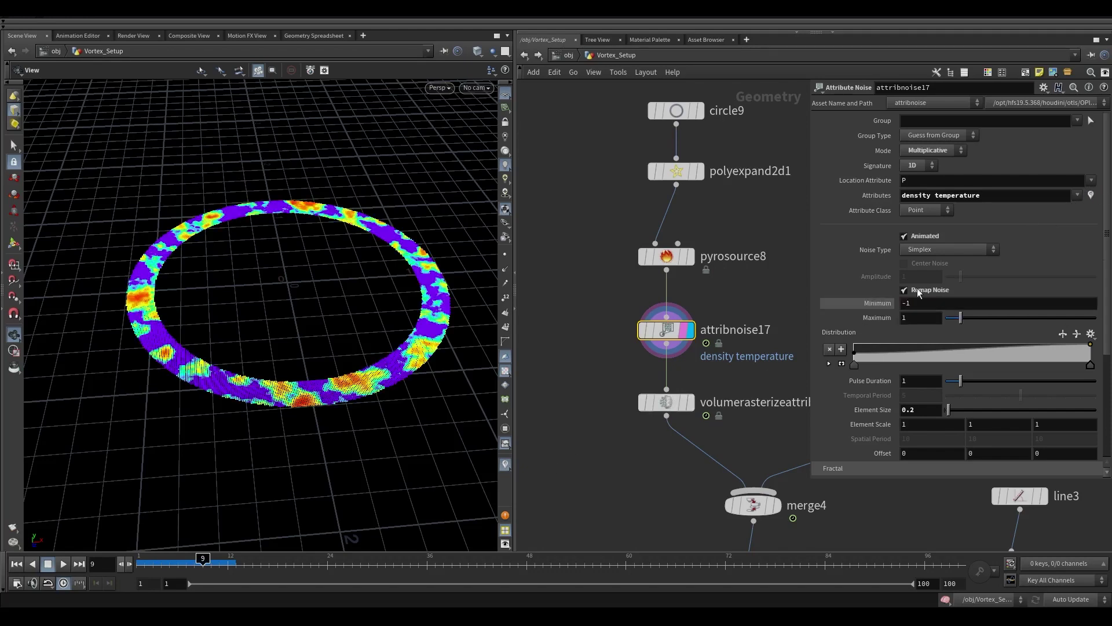
left_click(1081, 335)
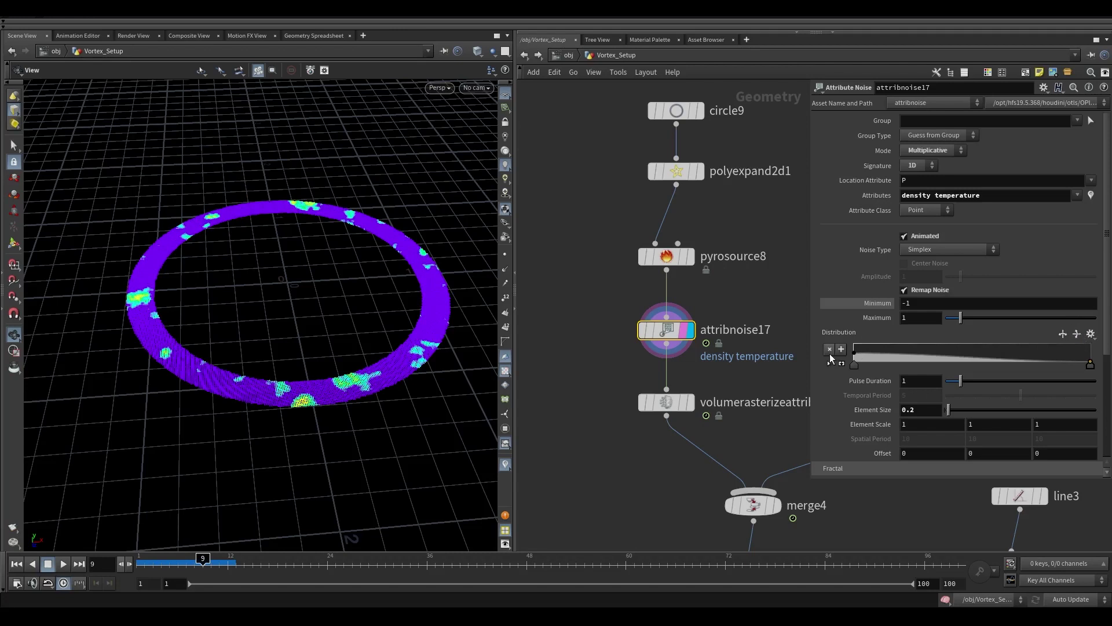
left_click(1079, 338)
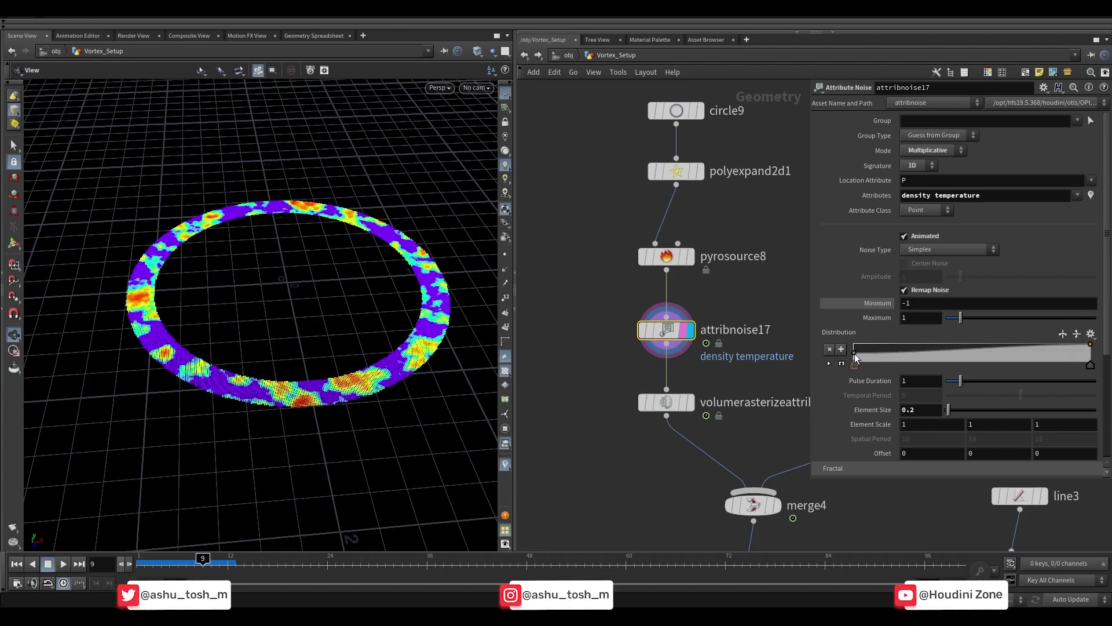
left_click_drag(1091, 345, 1090, 365)
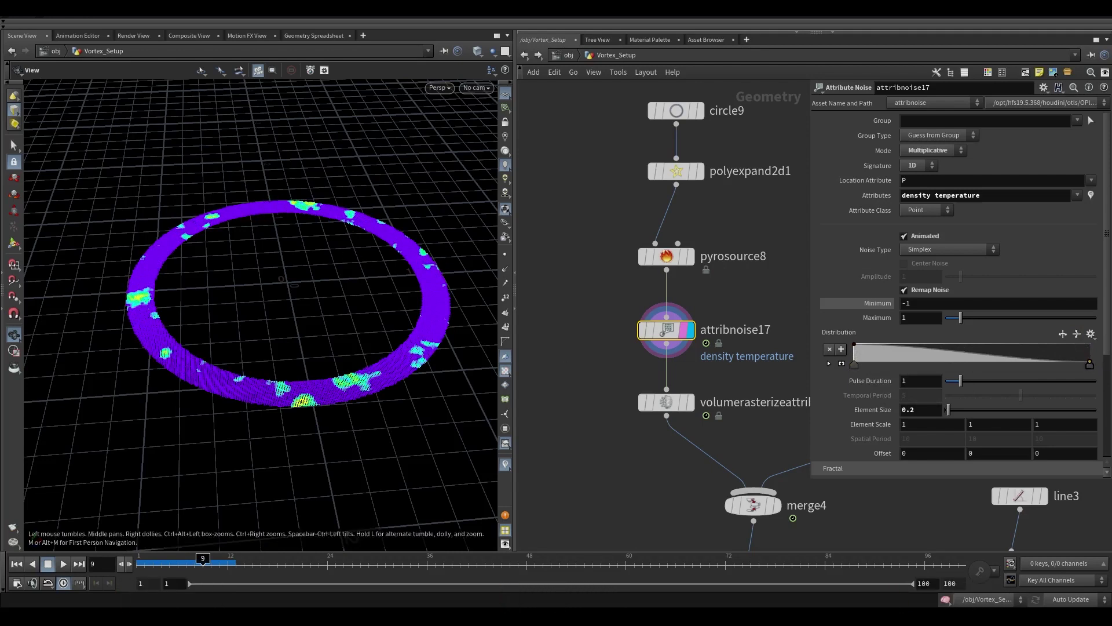
left_click(919, 383)
- Preview the volumerasterizeattributes8 source, and simulate pyrosolver8 to examine the smoke emitted from the ring
left_click(692, 374)
left_click_drag(364, 378, 329, 331)
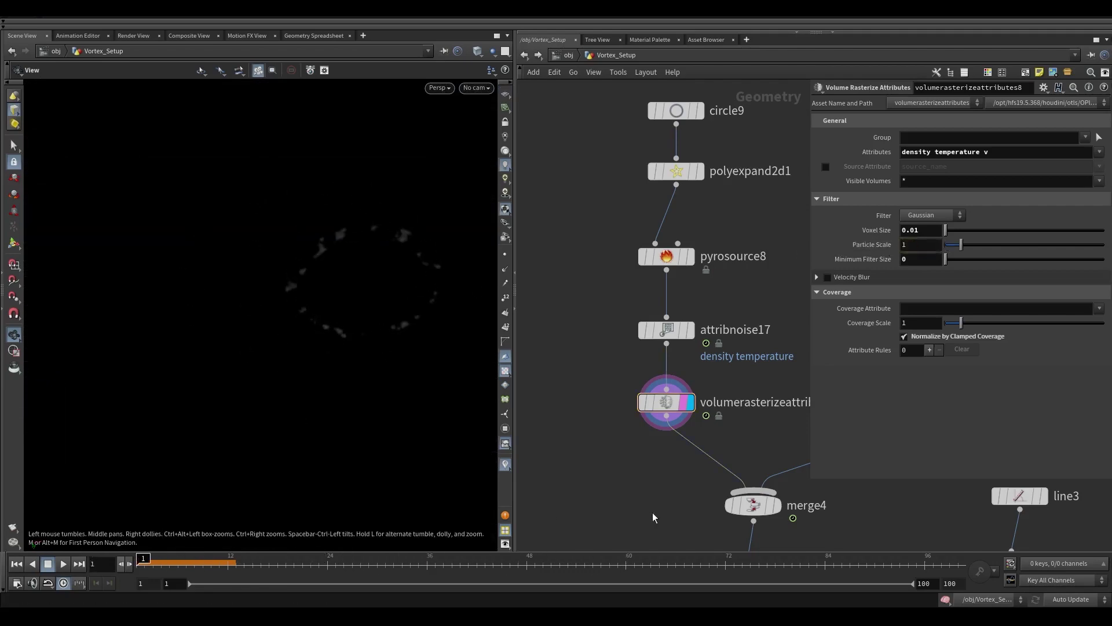
scroll(653, 517, "down", 3)
scroll(590, 333, "up", 3)
left_click(643, 336)
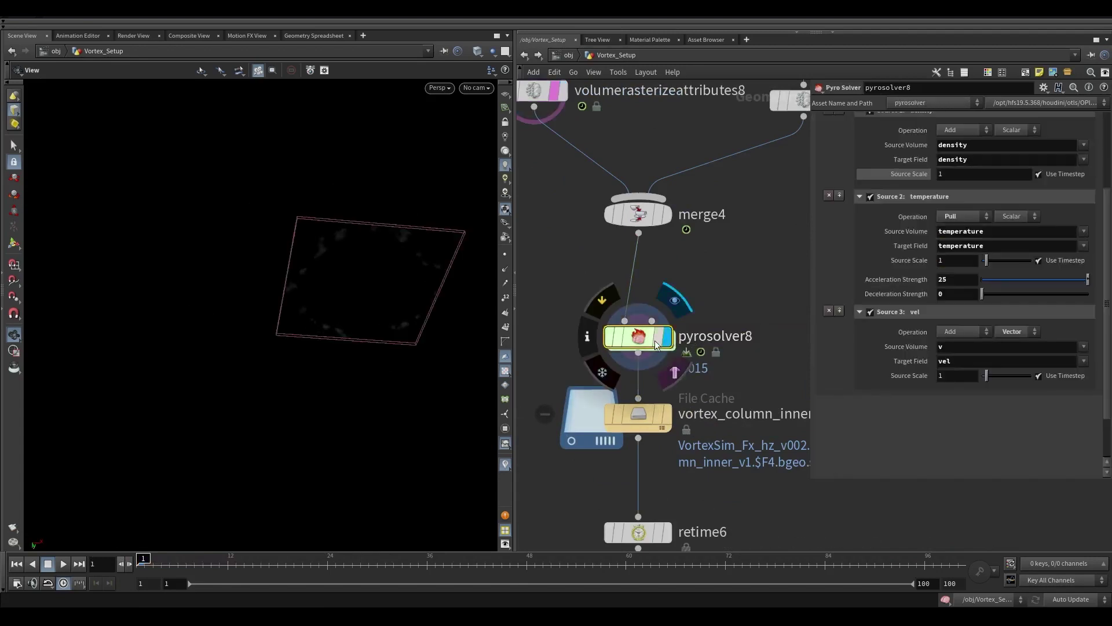
left_click(63, 565)
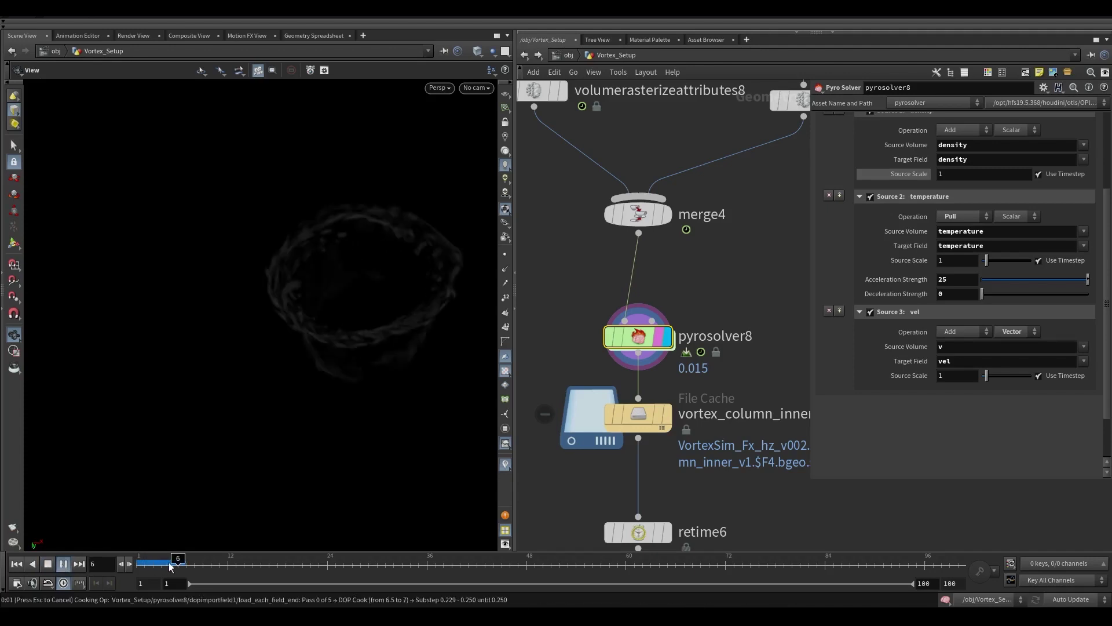
left_click_drag(316, 343, 203, 207)
- Set the source scale of pyrosolver8's vel source to 0 and rewind to the first frame
left_click(962, 331)
key("Escape")
middle_click_drag(956, 375, 859, 370)
left_click(16, 564)
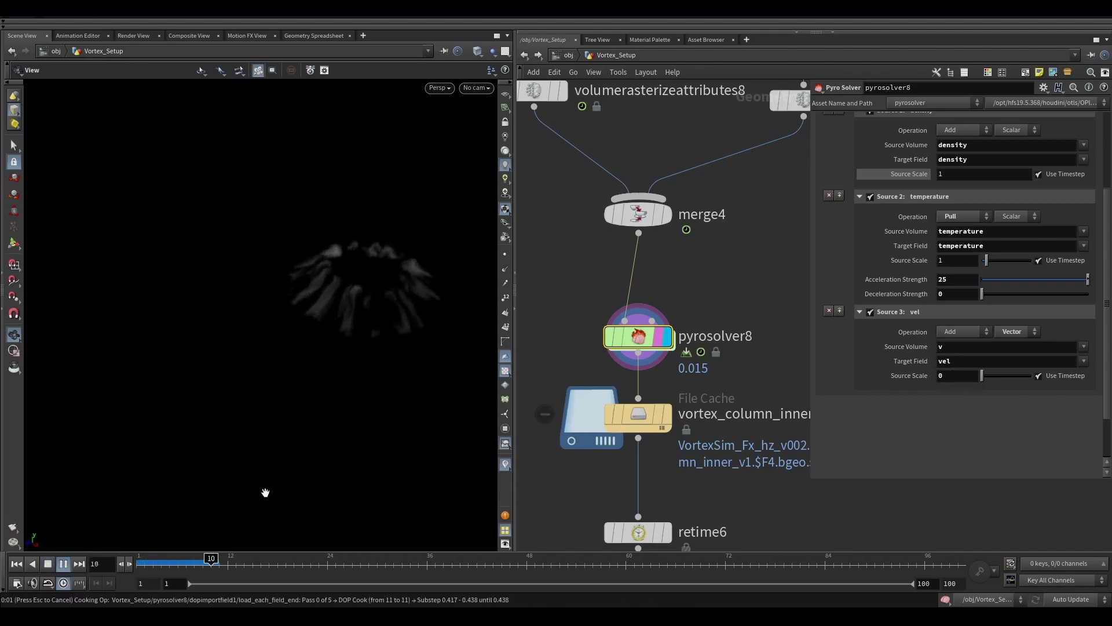
- Simulate pyrosolver8 up to about frame 22 and examine how the curve force shapes the smoke
left_click_drag(397, 293, 351, 272)
key("Left")
key("Left")
key("Left")
key("Left")
key("Left")
key("Left")
key("Left")
key("Left")
key("Left")
key("Left")
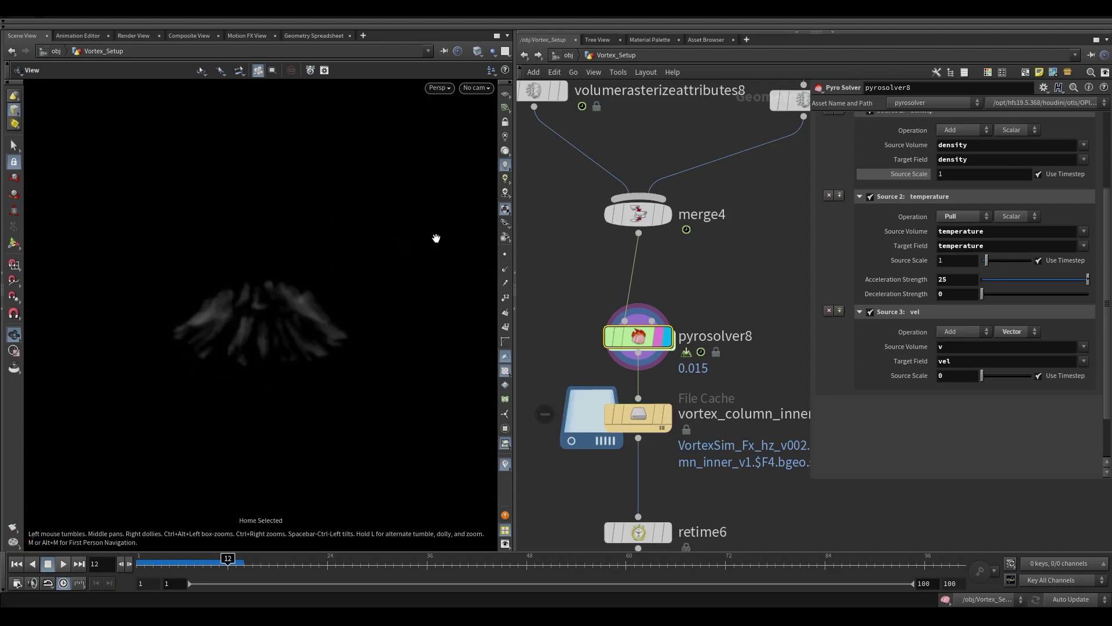
left_click(63, 563)
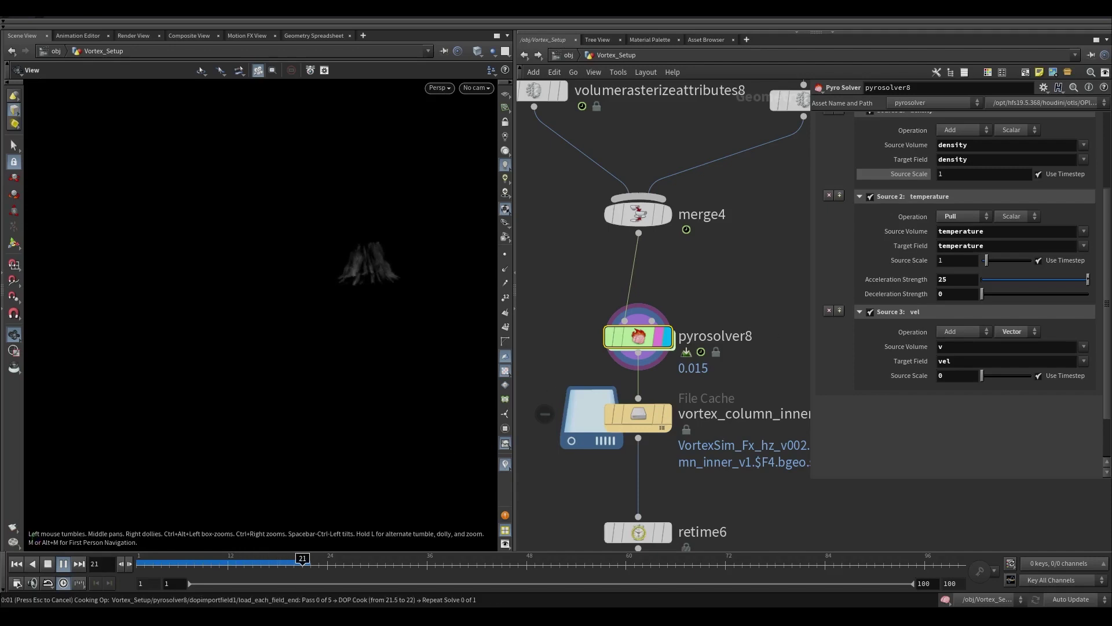
key("Left")
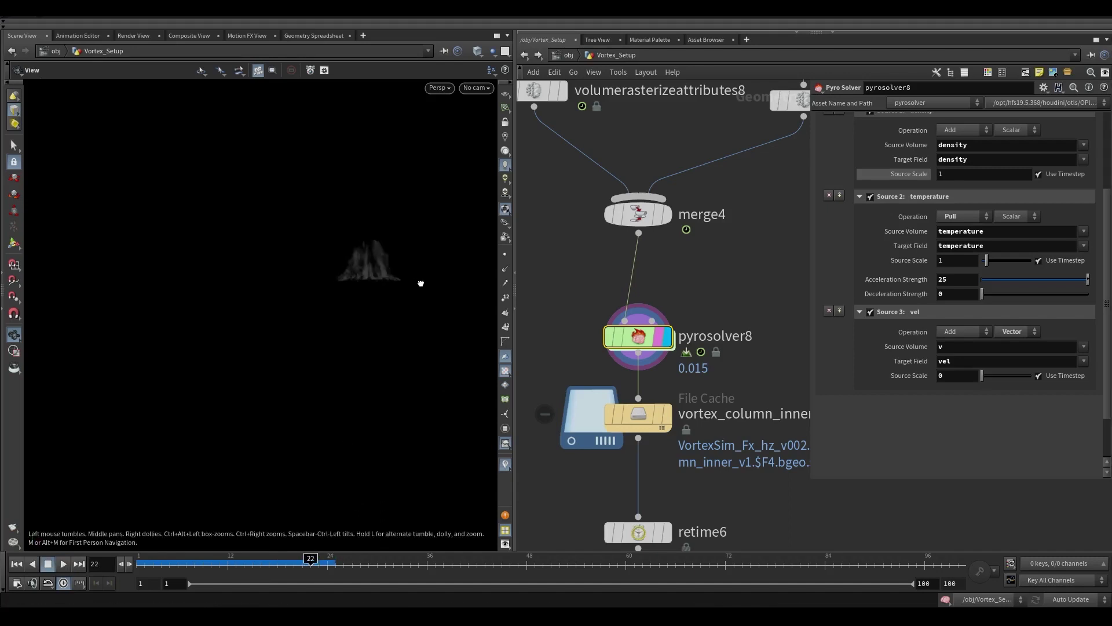
- Insert a Volume VOP between pyrosolver8 and the vortex_column_inner1 file cache and make it the displayed node
scroll(780, 458, "down", 3)
middle_click_drag(780, 457, 777, 303)
left_click_drag(744, 408, 704, 375)
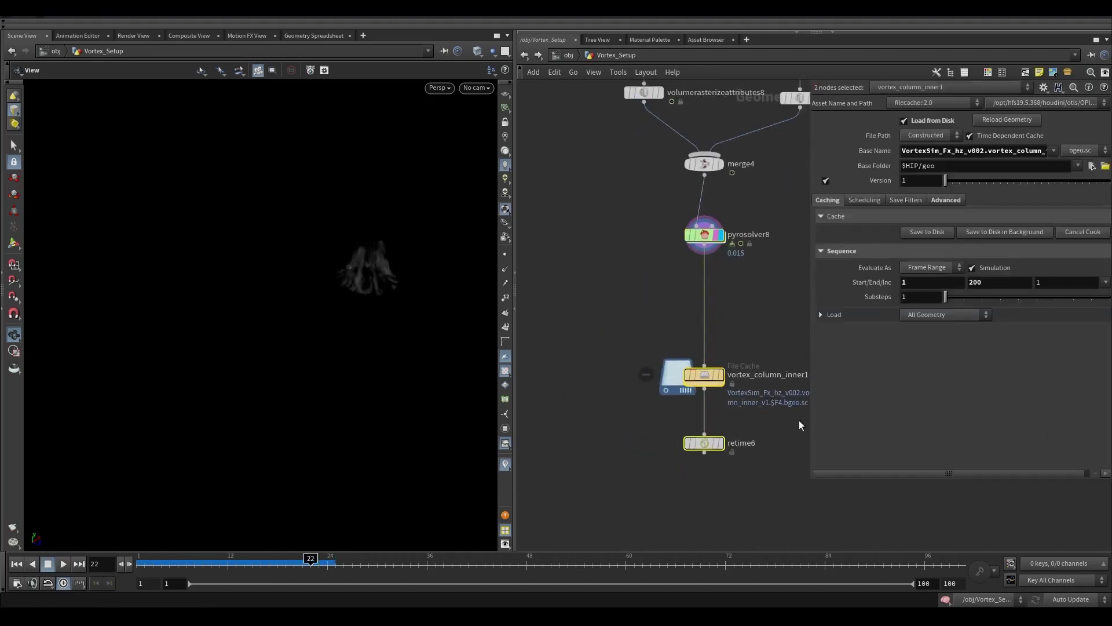
key("Tab")
type("vo")
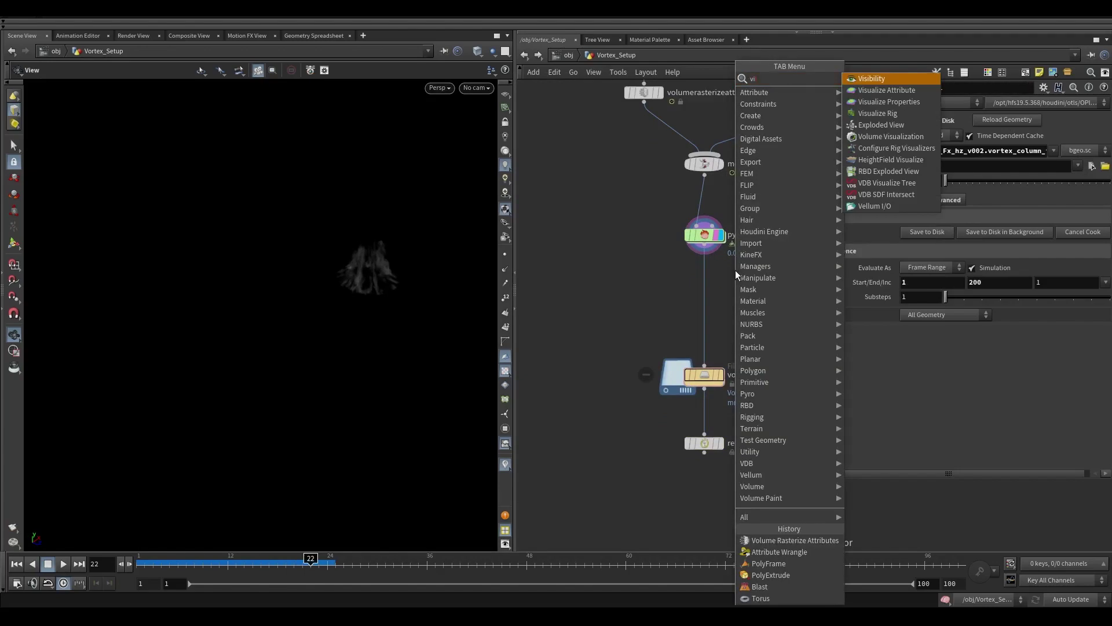
type("p")
key("Return")
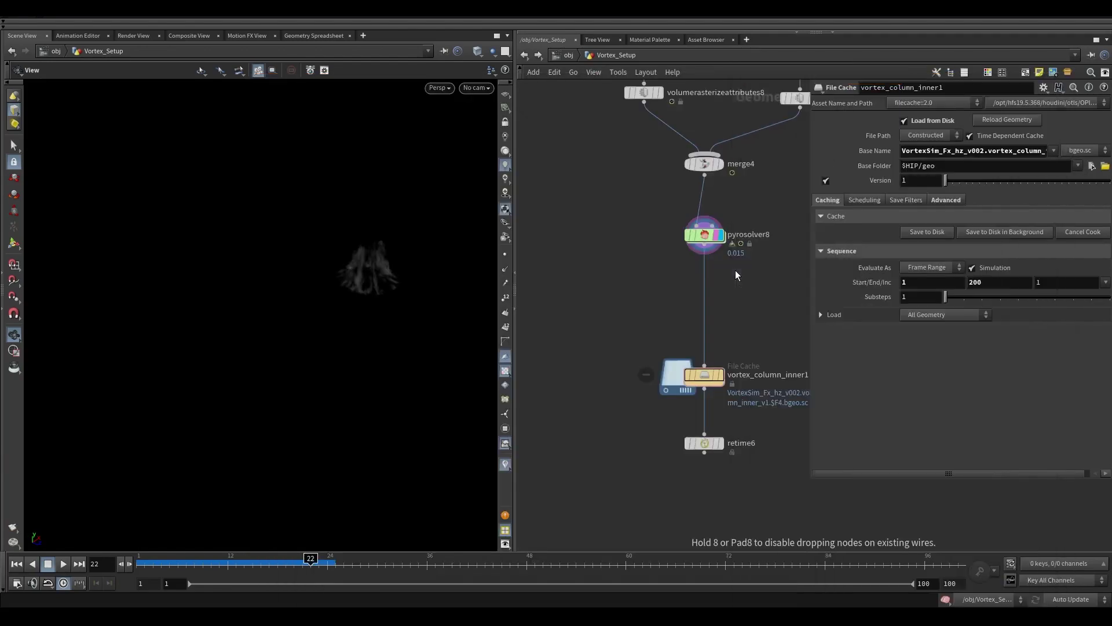
left_click(736, 270)
scroll(736, 270, "up", 3)
left_click_drag(679, 285, 681, 303)
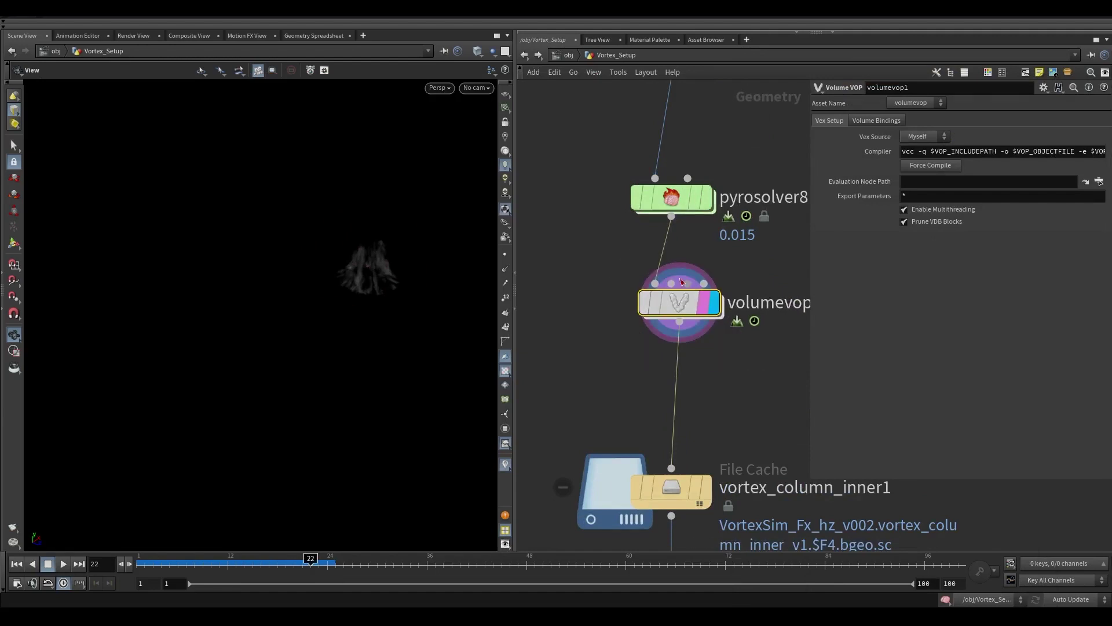
- Inside volumevop1, space out the global and output nodes and add a Vector to Float node fed by P
double_click(681, 304)
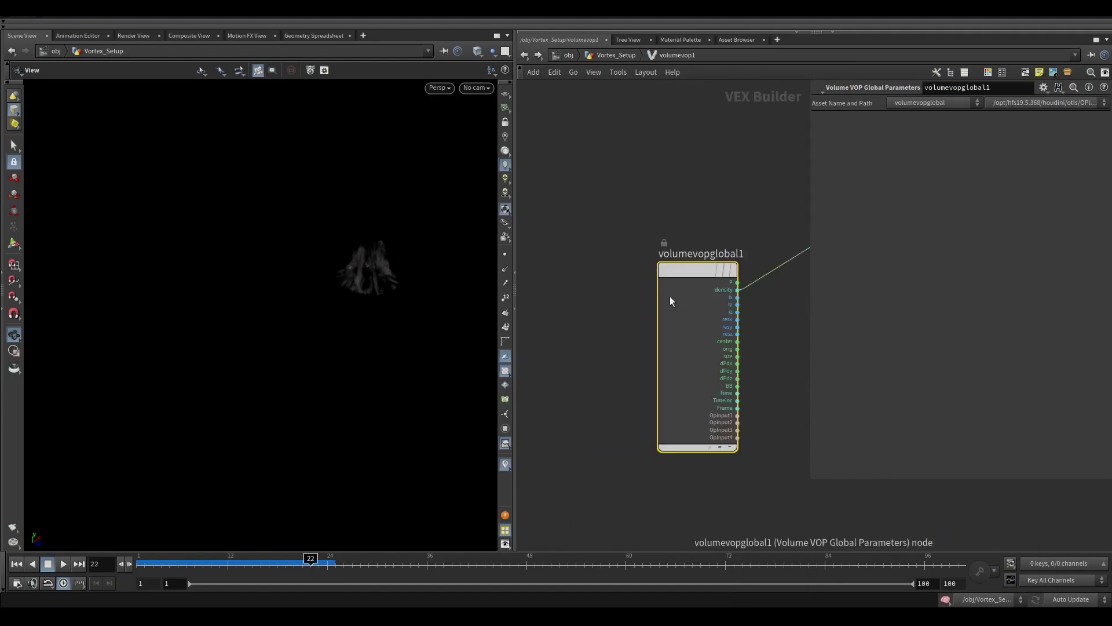
left_click(1096, 40)
middle_click_drag(604, 311, 429, 276)
left_click_drag(480, 150, 792, 224)
left_click(637, 334)
key("Tab")
type("vect")
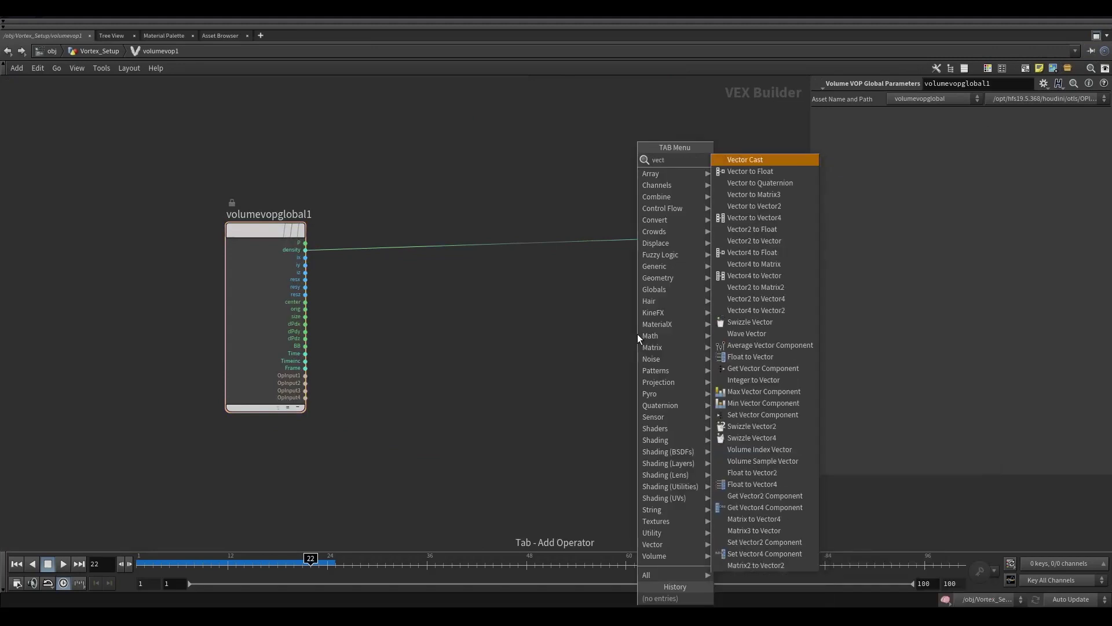
left_click(772, 167)
left_click(496, 303)
scroll(347, 232, "up", 1)
left_click_drag(296, 249, 530, 369)
key("h")
middle_click_drag(583, 265, 676, 365)
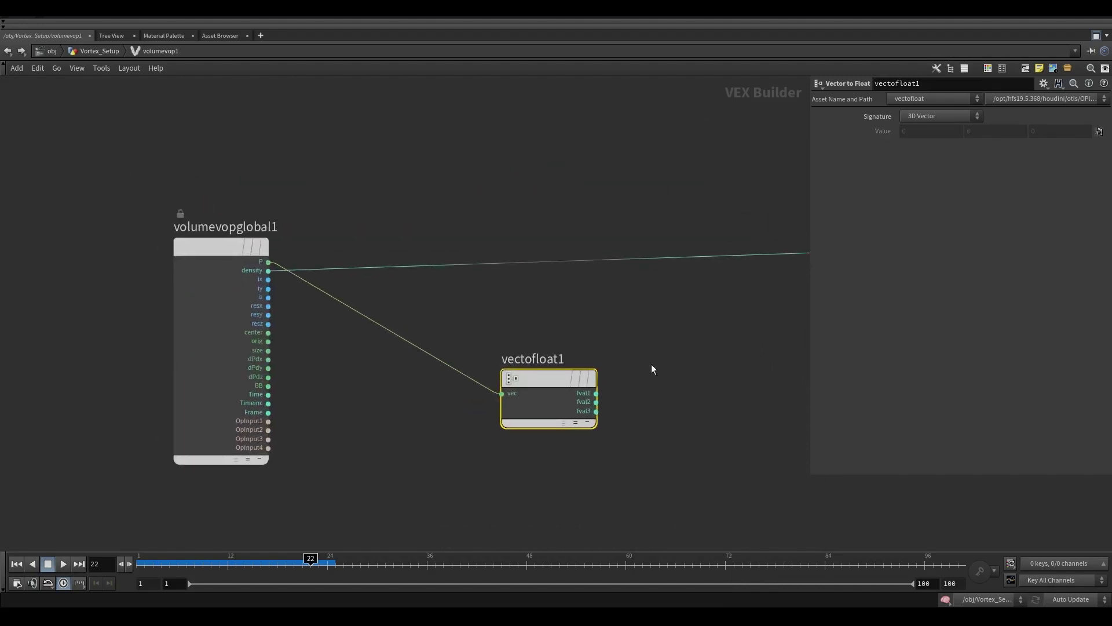
double_click(545, 359)
mouse_move(552, 380)
key("Return")
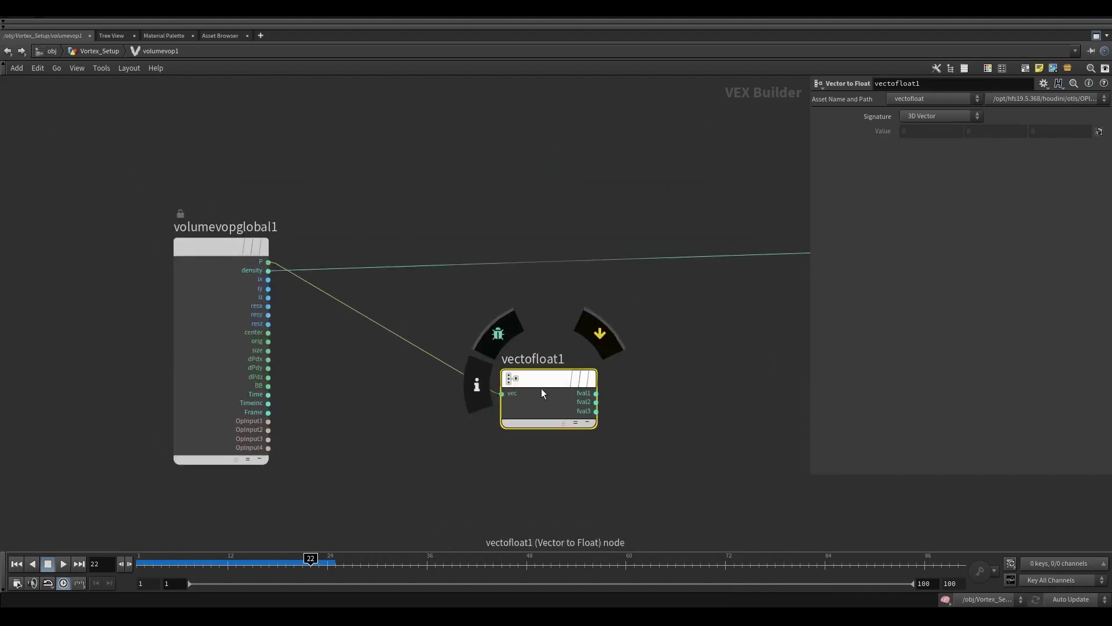
left_click_drag(547, 389, 555, 125)
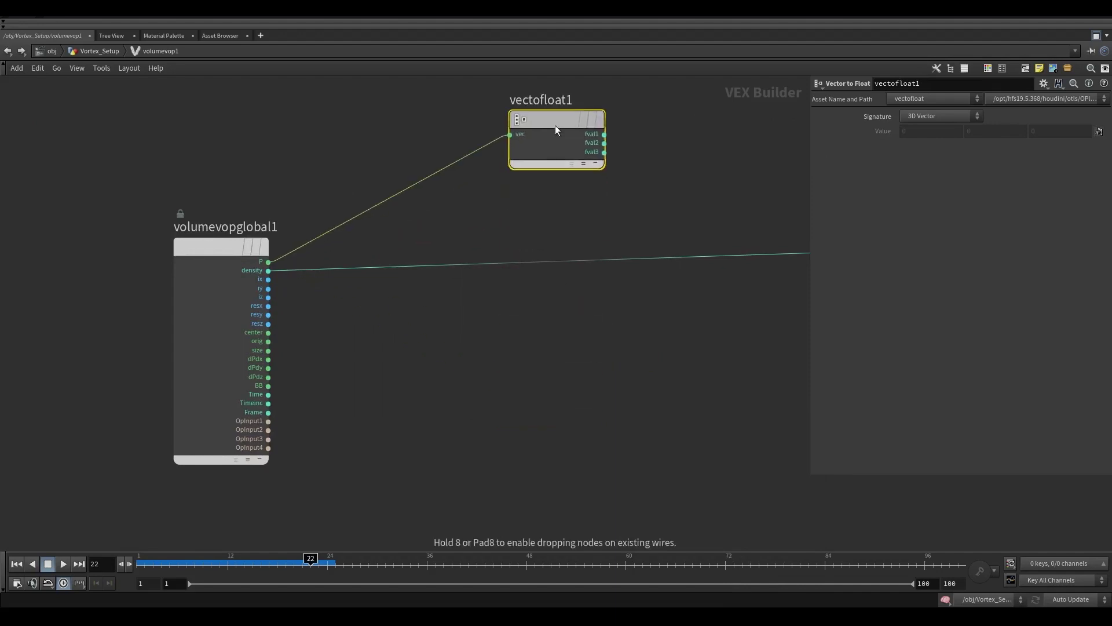
key("ctrl+z")
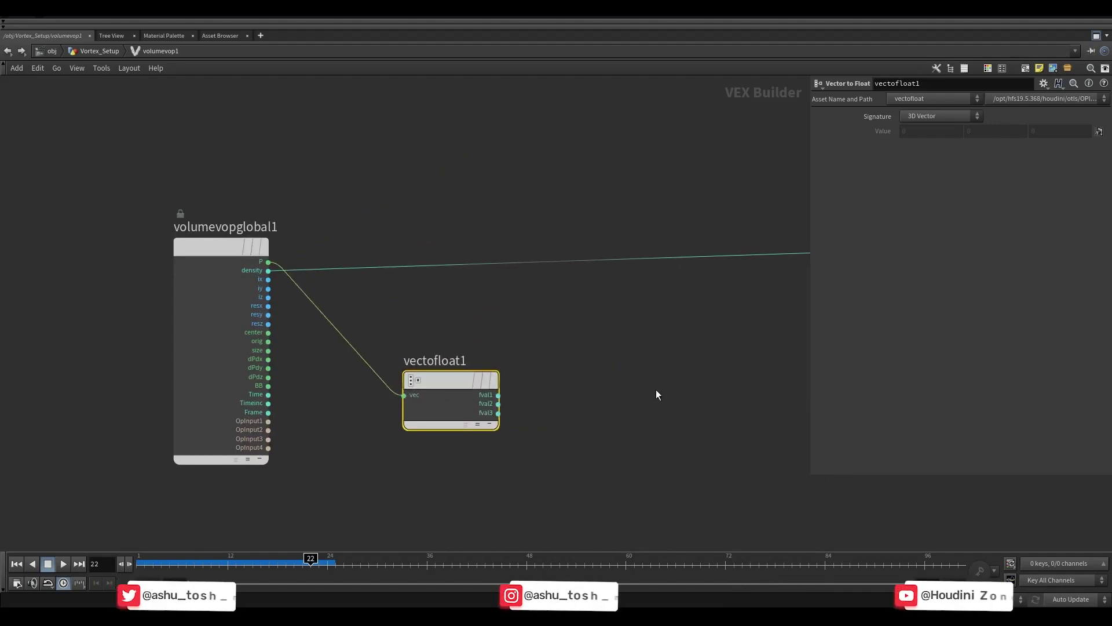
- Add a Fit Range node fed by vectofloat1's fval2 and set its source maximum to 2
key("Tab")
type("fit")
key("Return")
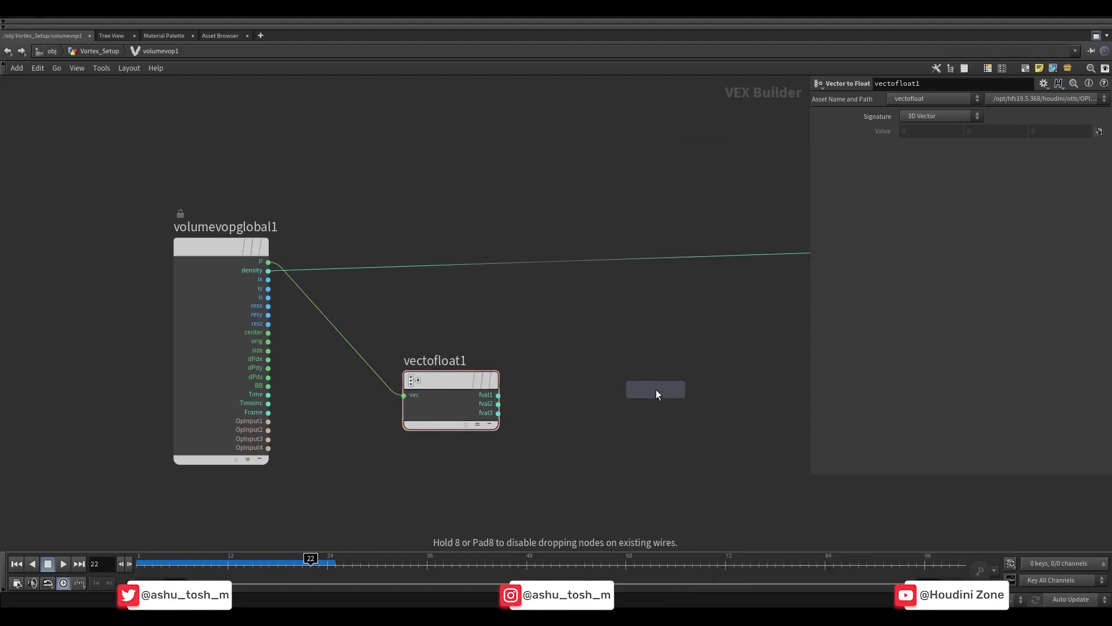
left_click(656, 390)
scroll(508, 415, "up", 3)
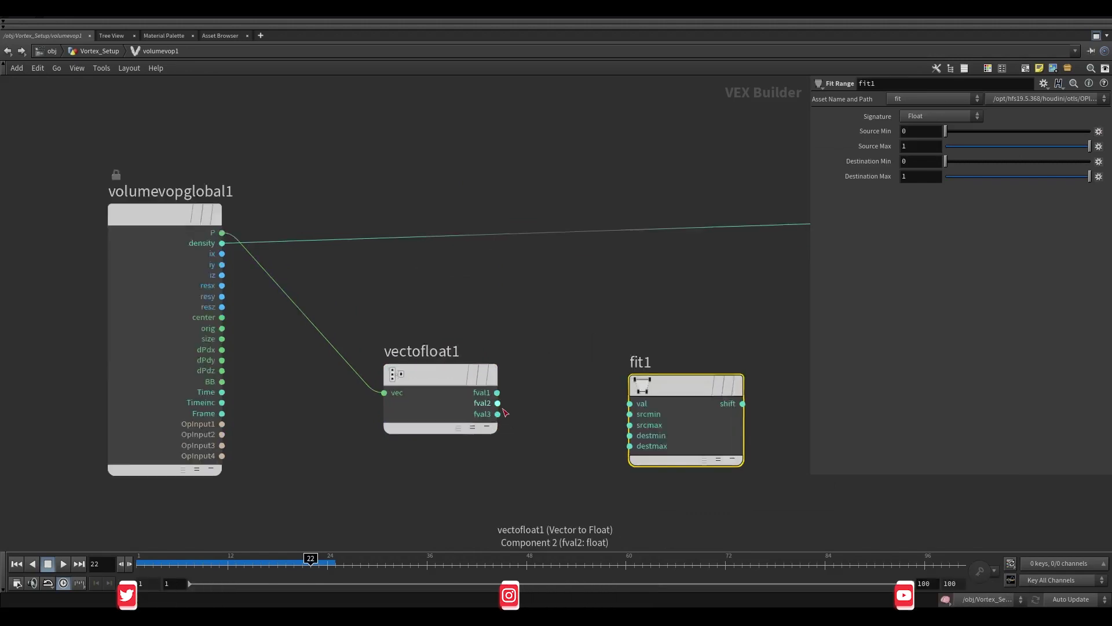
left_click_drag(496, 402, 657, 404)
middle_click_drag(566, 381, 421, 370)
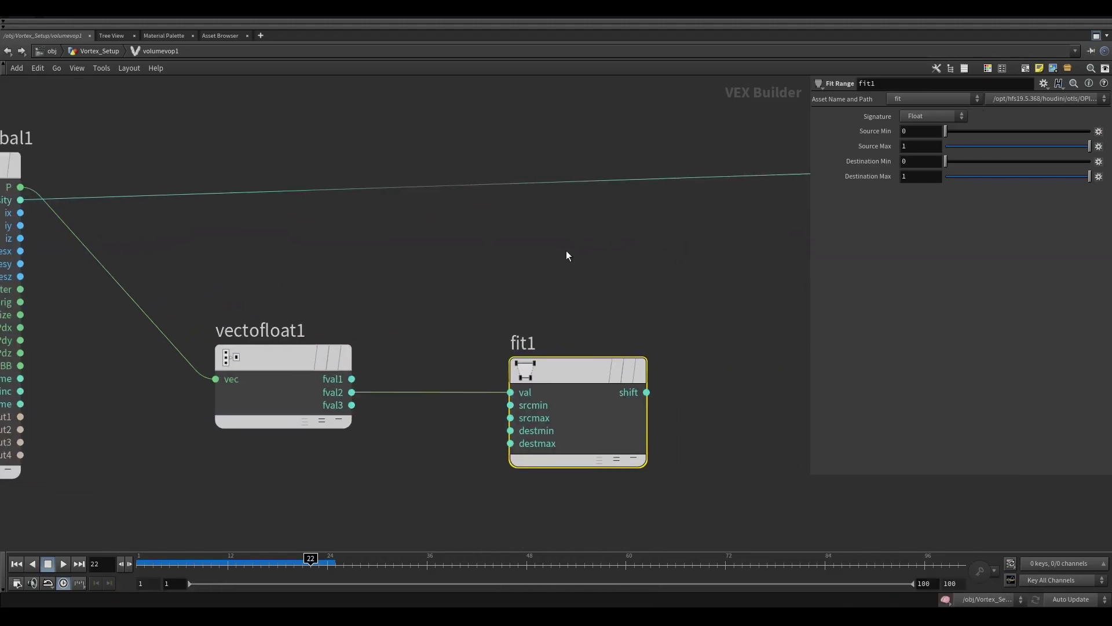
middle_click_drag(536, 426, 334, 393)
left_click(922, 146)
type("2")
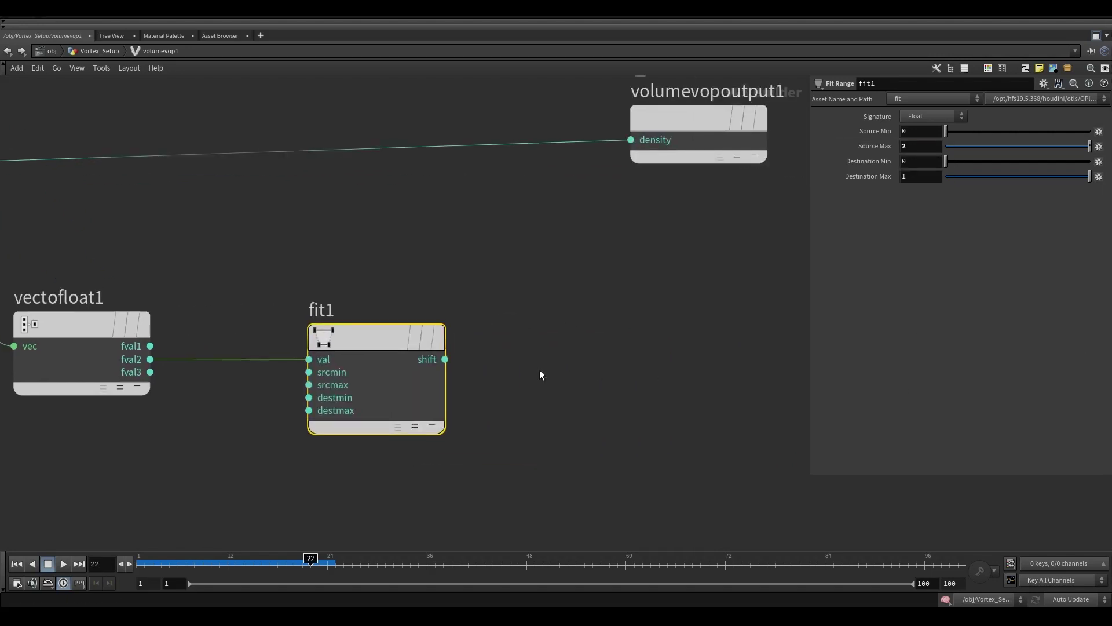
- Add a Ramp Parameter node and feed its input from fit1's shift output
scroll(450, 336, "down", 2)
key("Tab")
type("rma")
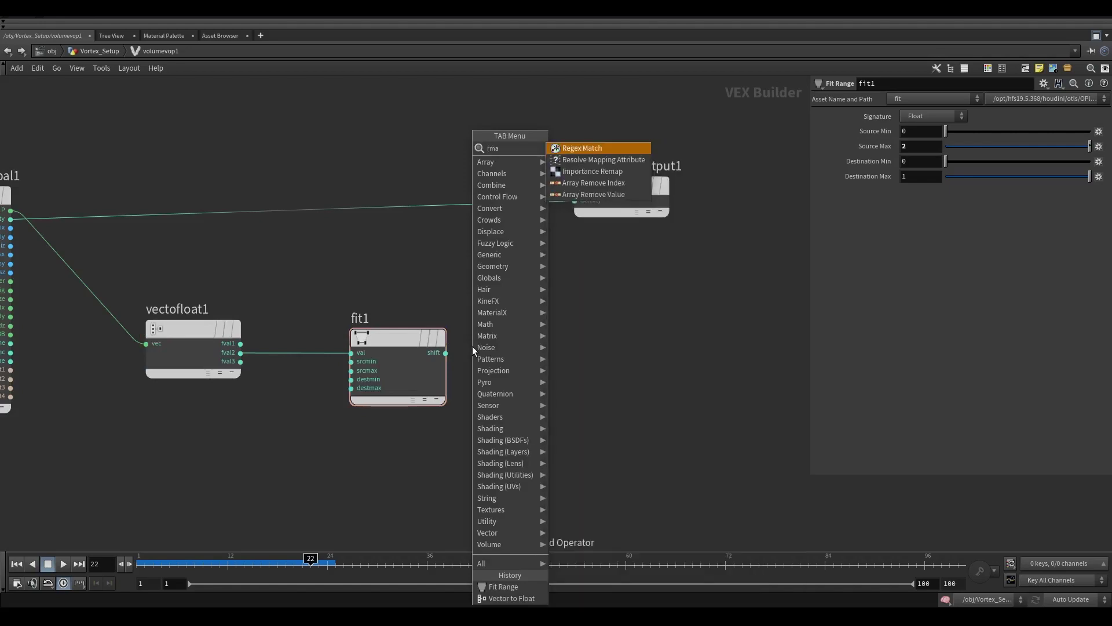
key("BackSpace")
key("BackSpace")
type("amp")
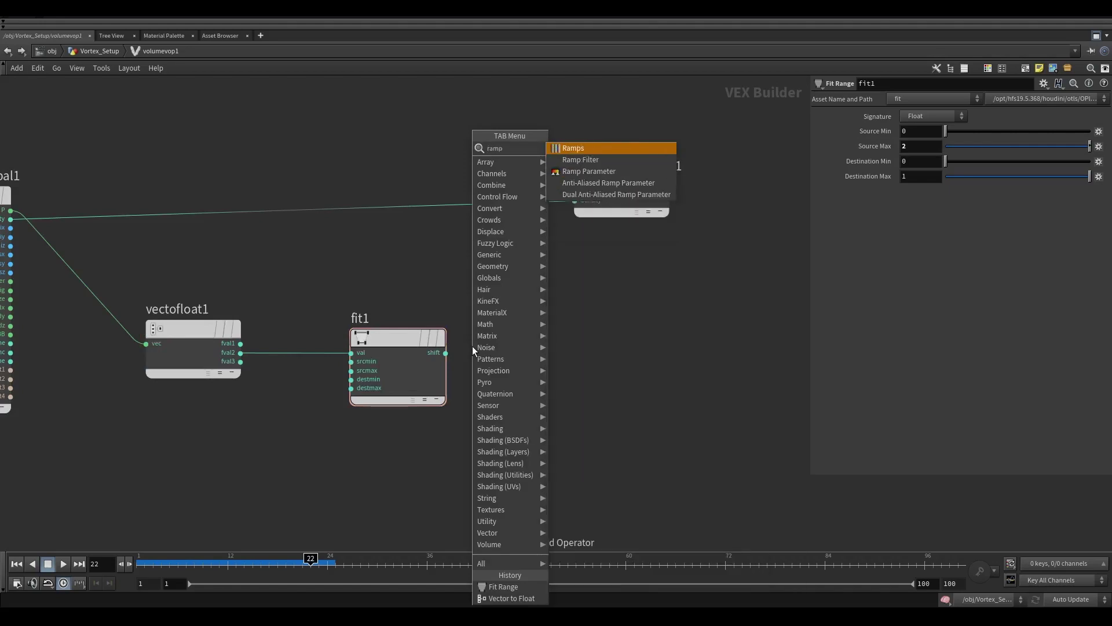
key("Down")
key("Down")
key("Return")
left_click(466, 354)
scroll(451, 357, "up", 3)
mouse_move(447, 358)
left_mouse_down()
mouse_move(378, 378)
mouse_move(510, 368)
mouse_move(459, 370)
left_mouse_up()
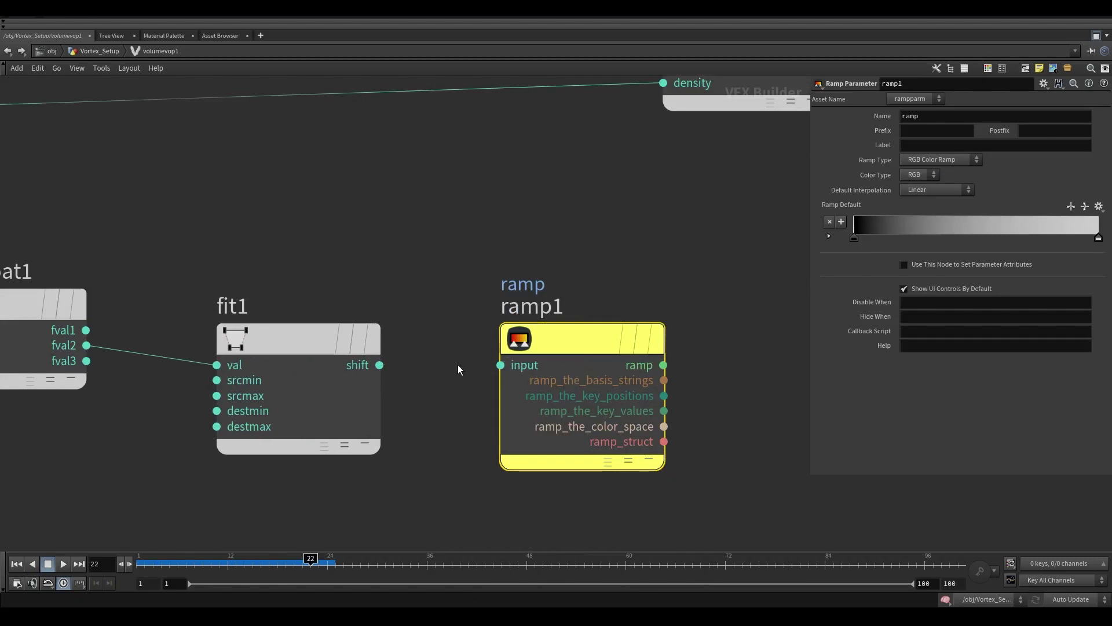
left_click_drag(378, 365, 500, 365)
- Change ramp1's ramp type to Spline Ramp (float)
left_click(938, 189)
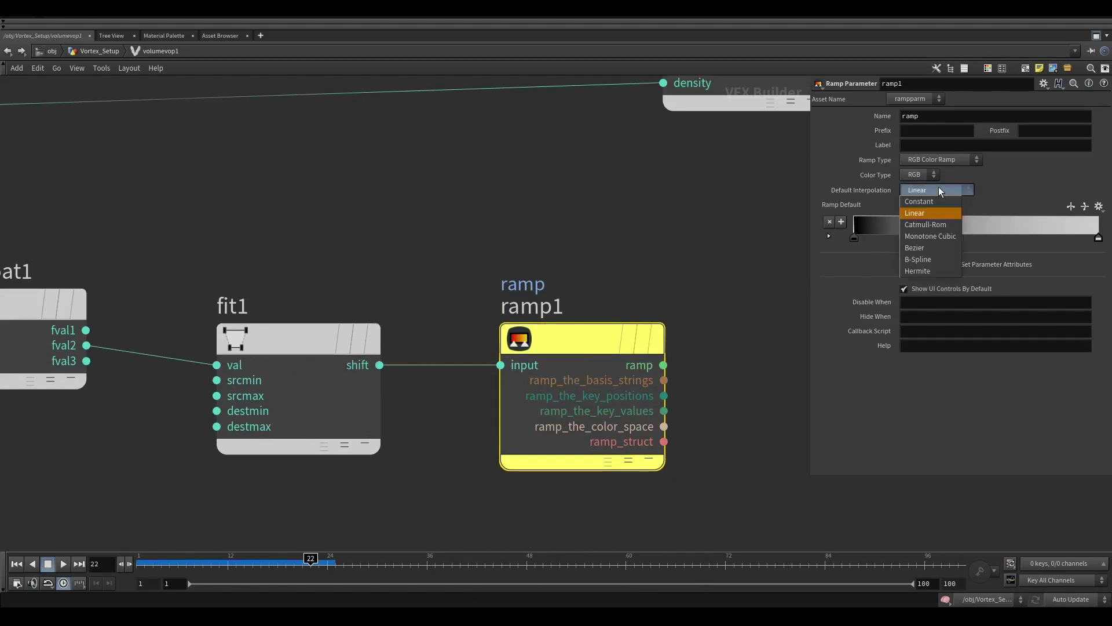
left_click(925, 160)
left_click(927, 183)
- Insert a Multiply node on the density wire before volumevopoutput1 and connect ramp1's ramp output as its second input
key("h")
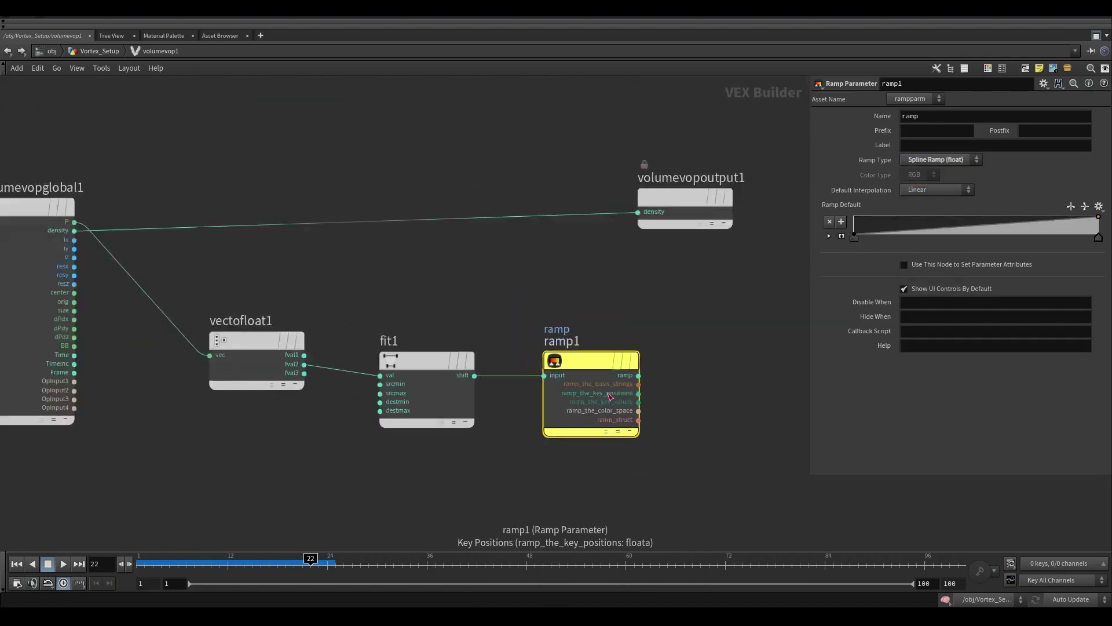
key("Tab")
type("mult")
key("Return")
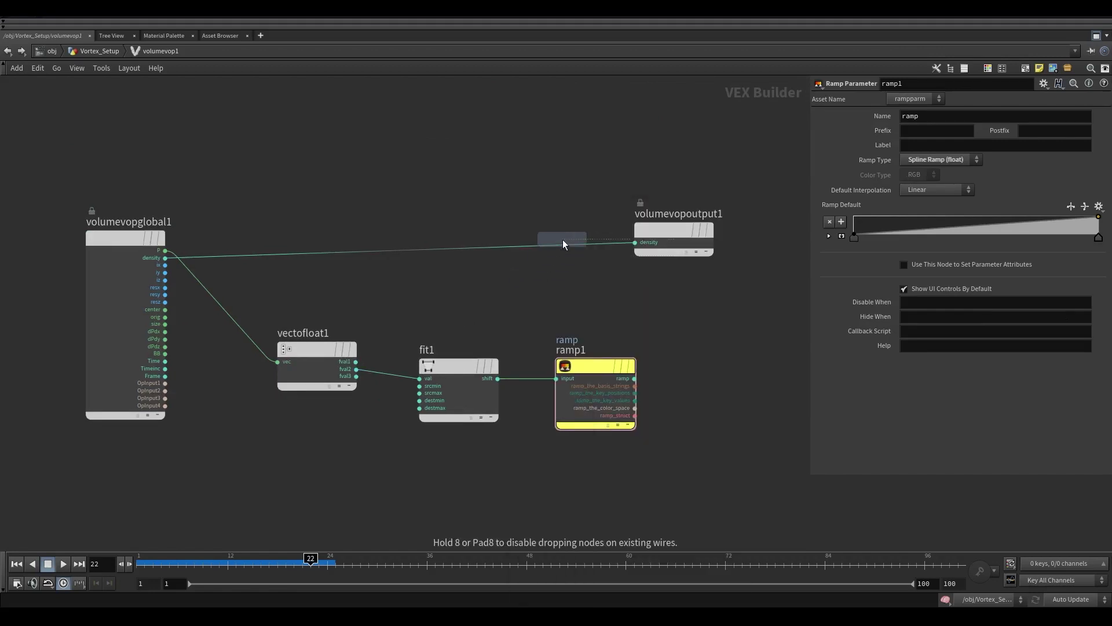
left_click(563, 242)
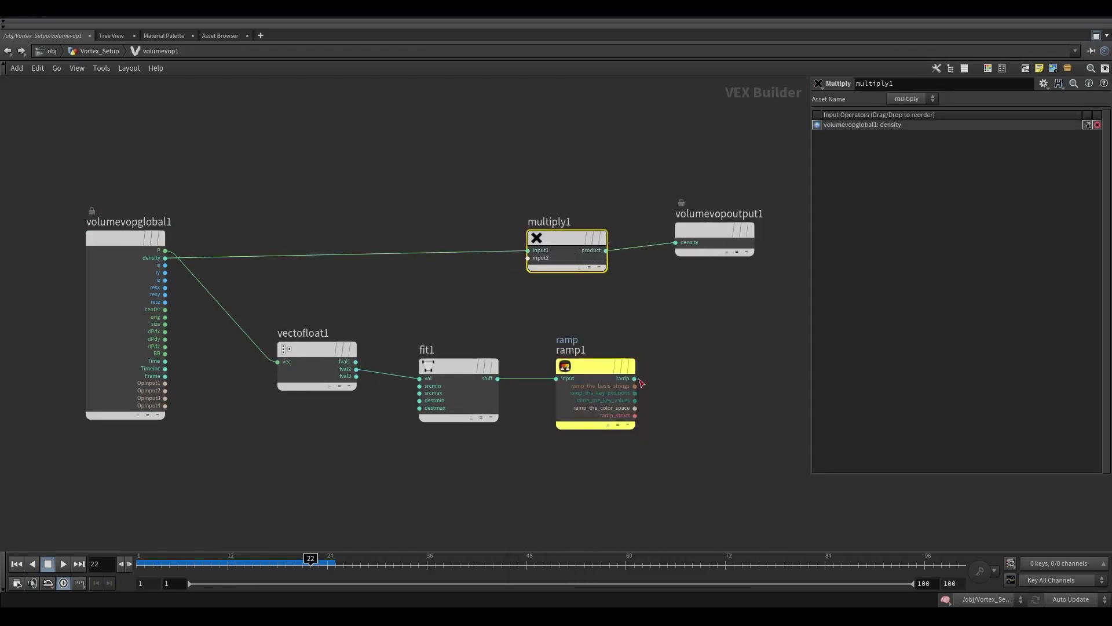
left_click_drag(635, 378, 527, 258)
- Back on volumevop1, add a full-value peak to the ramp and a lower point near position 0.24 with value 0.31
key("u")
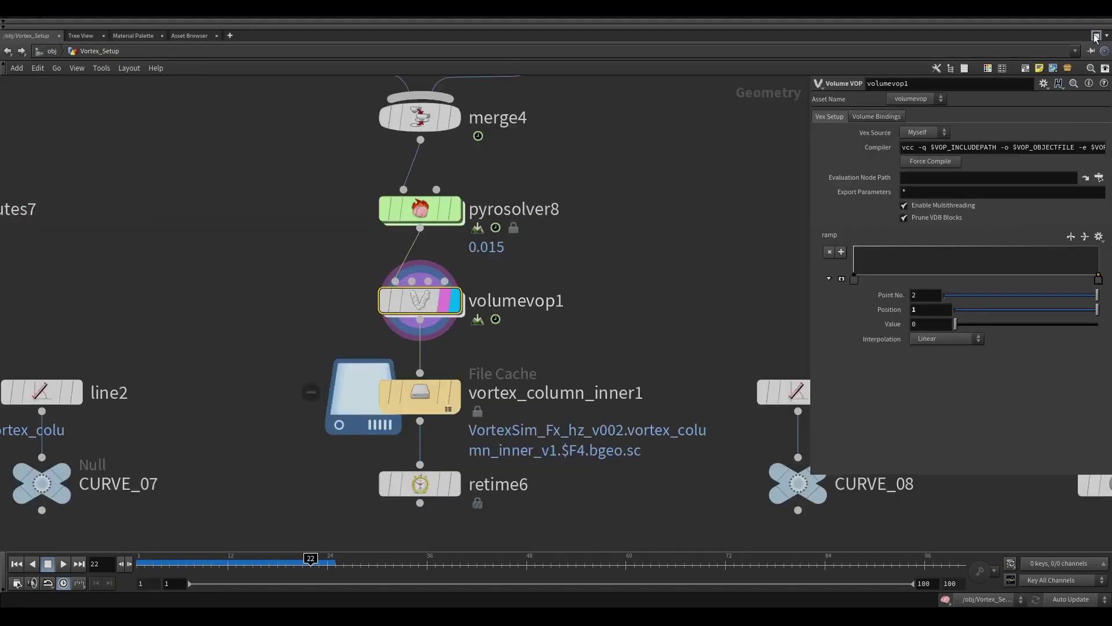
left_click(1097, 36)
left_click_drag(934, 293, 945, 280)
left_click(912, 298)
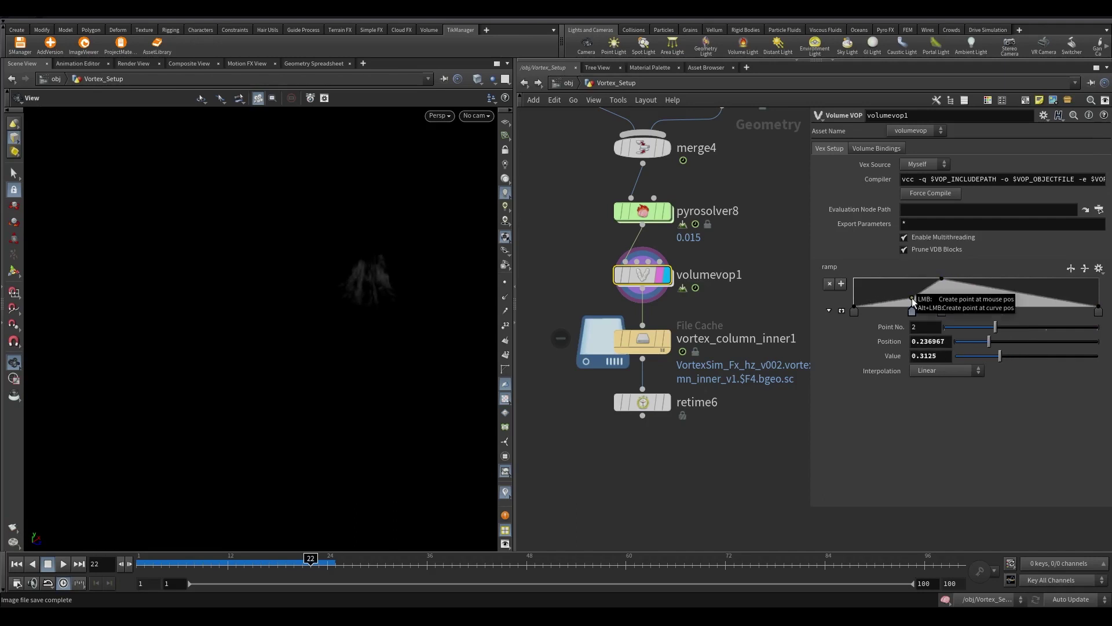
- Set the interpolation of volumevop1's ramp points to Monotone Cubic
left_click(1098, 313)
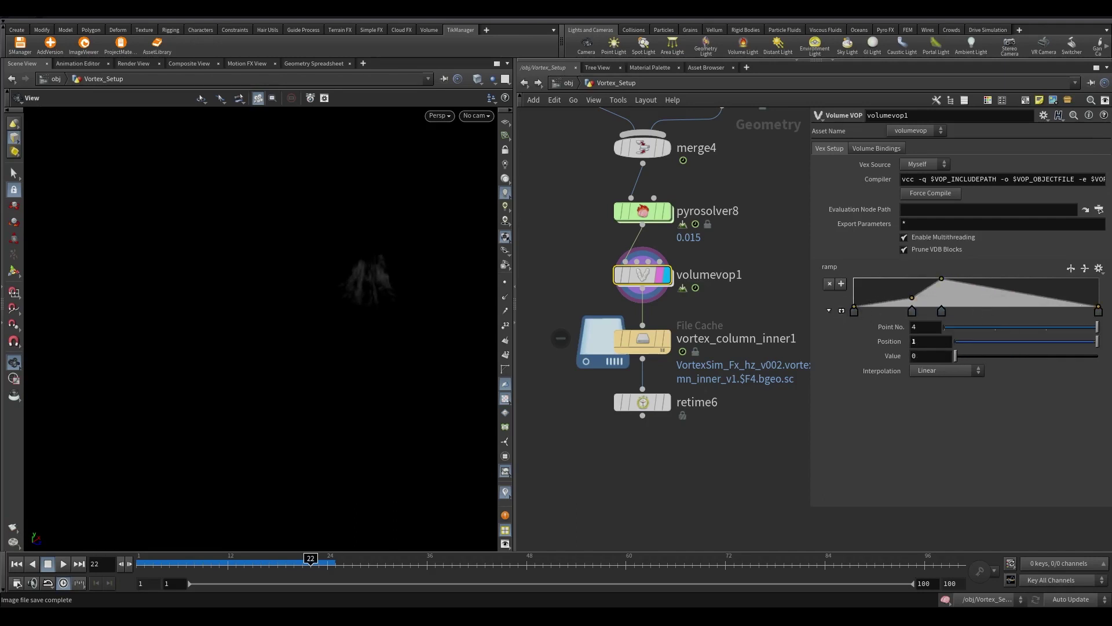
left_click(946, 370)
left_click(937, 417)
- Move the ramp's peak to about position 0.41 and its second point to about 0.26 with a value of about 0.42
left_click(911, 311)
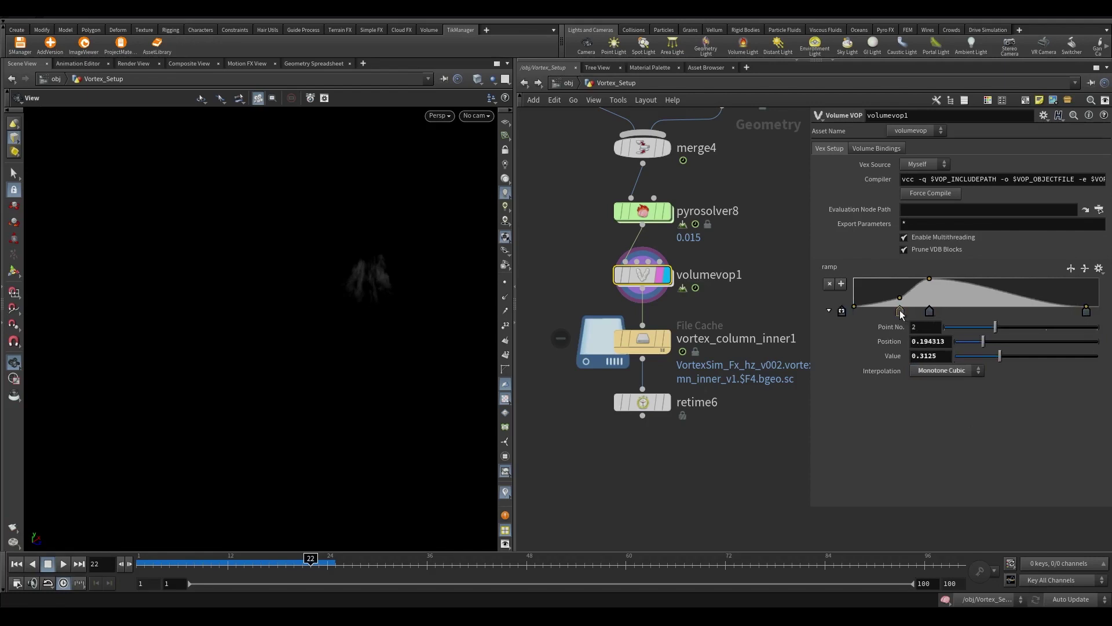
left_click_drag(912, 298, 954, 279)
left_click(939, 278)
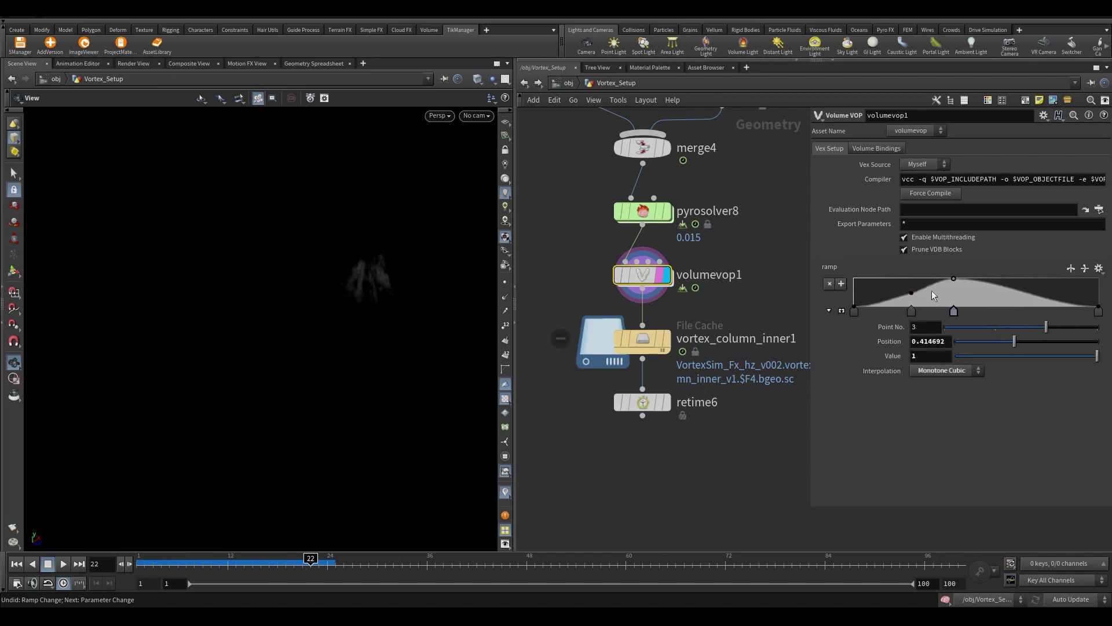
left_click(916, 294)
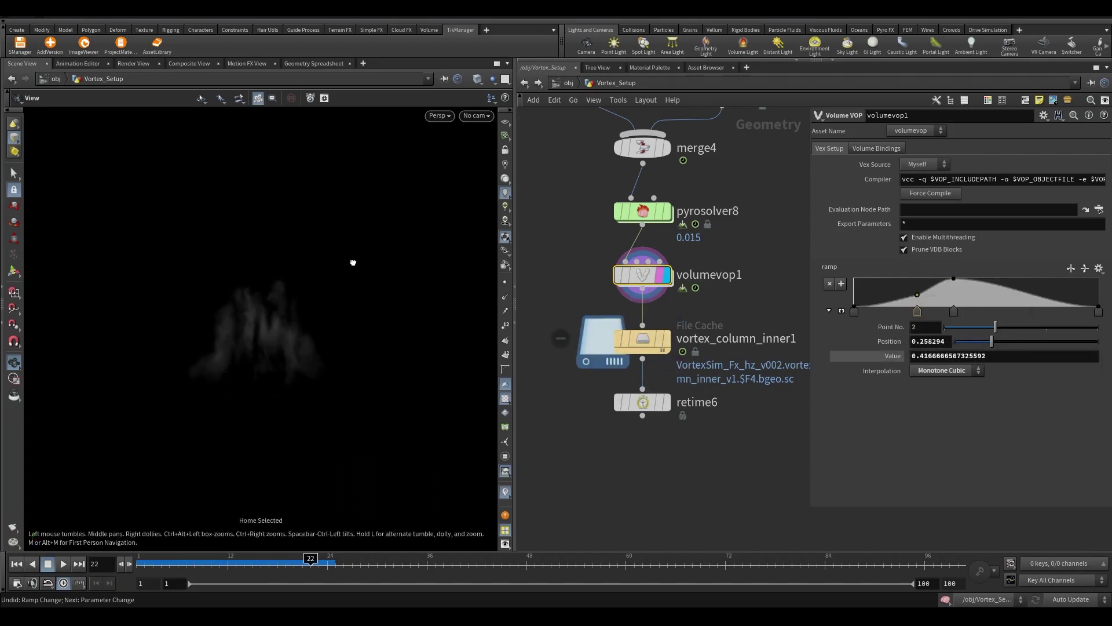
- Bypass volumevop1 to compare the smoke without the ramp, re-enable it, and rewind to the first frame
mouse_move(608, 250)
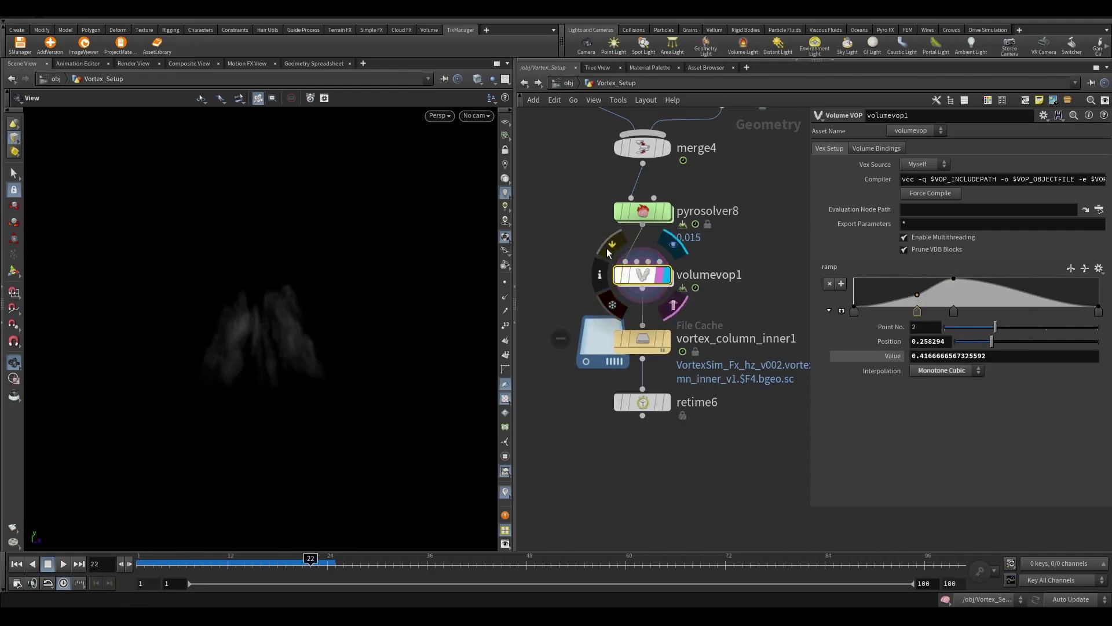
left_click(610, 248)
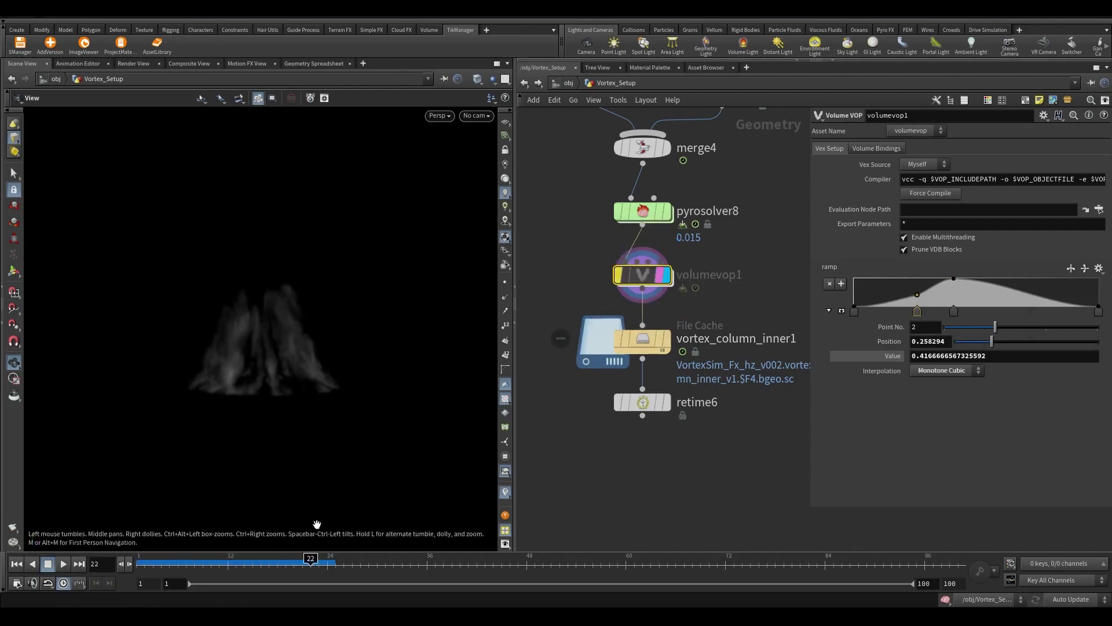
left_click_drag(218, 405, 236, 397)
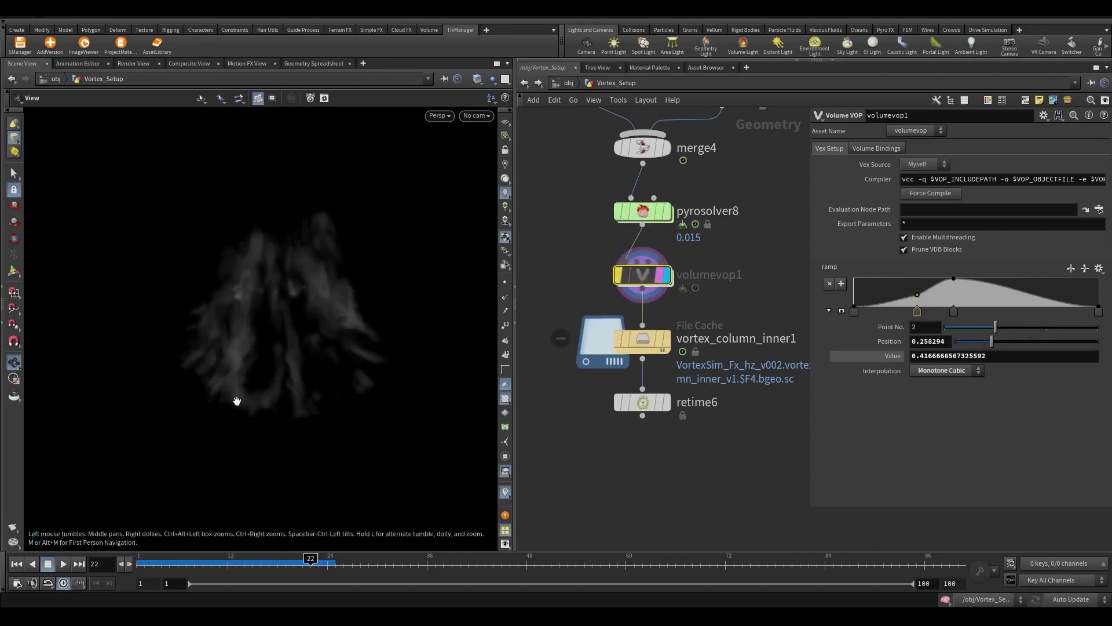
left_click(618, 275)
left_click_drag(300, 564, 54, 577)
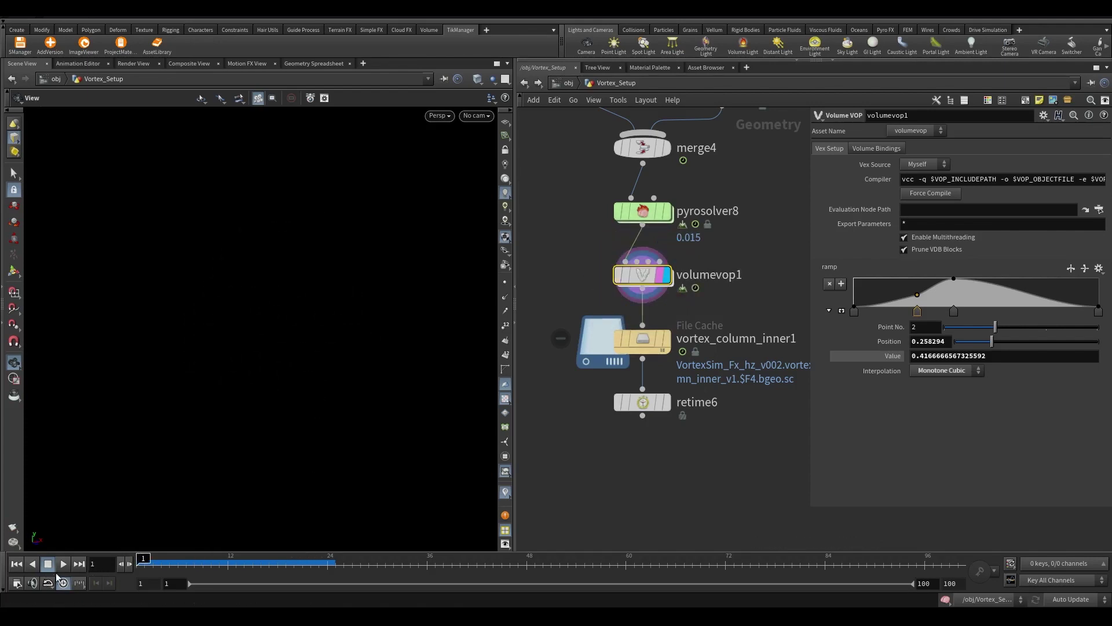
key("Escape")
- Display the vortex_column_inner1 file cache and rename it wisp
left_click_drag(583, 317, 719, 359)
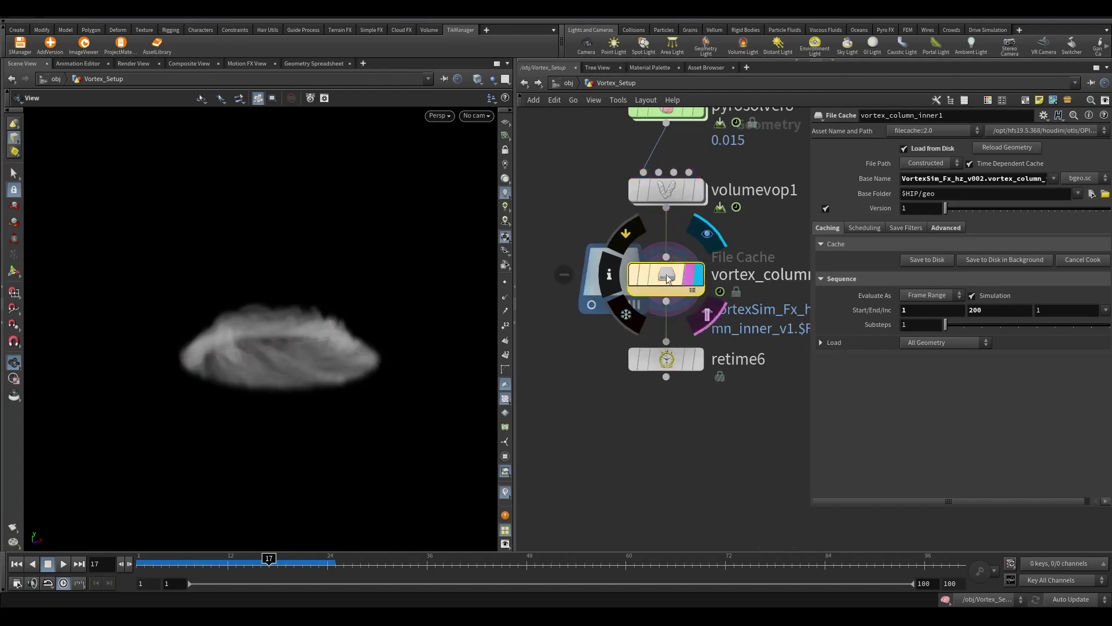
middle_click_drag(699, 304, 583, 317)
scroll(647, 313, "up", 1)
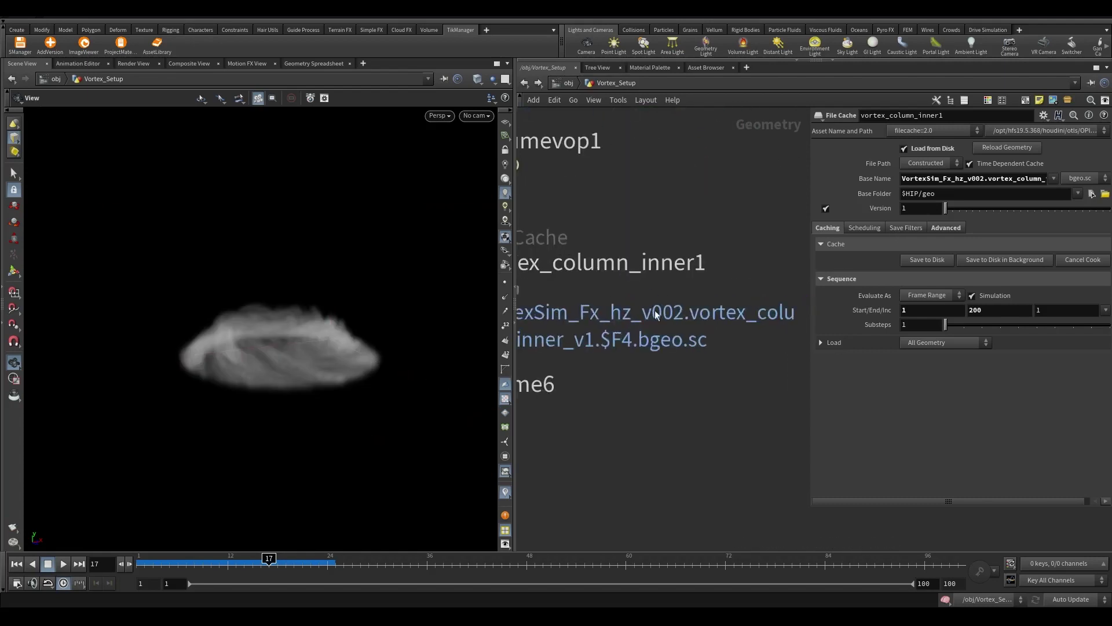
double_click(639, 272)
type("oo")
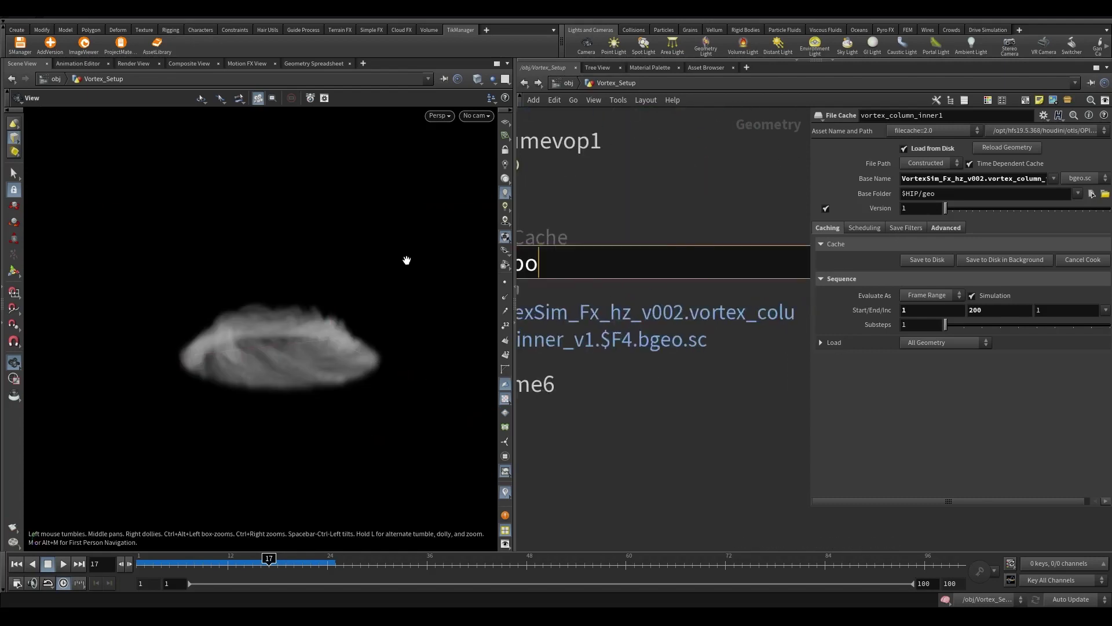
key("Return")
scroll(757, 357, "down", 2)
- Reset the wisp cache's base name to $HIPNAME.$OS and save frames 1 to 200 to disk
left_click(1053, 178)
left_click(1041, 217)
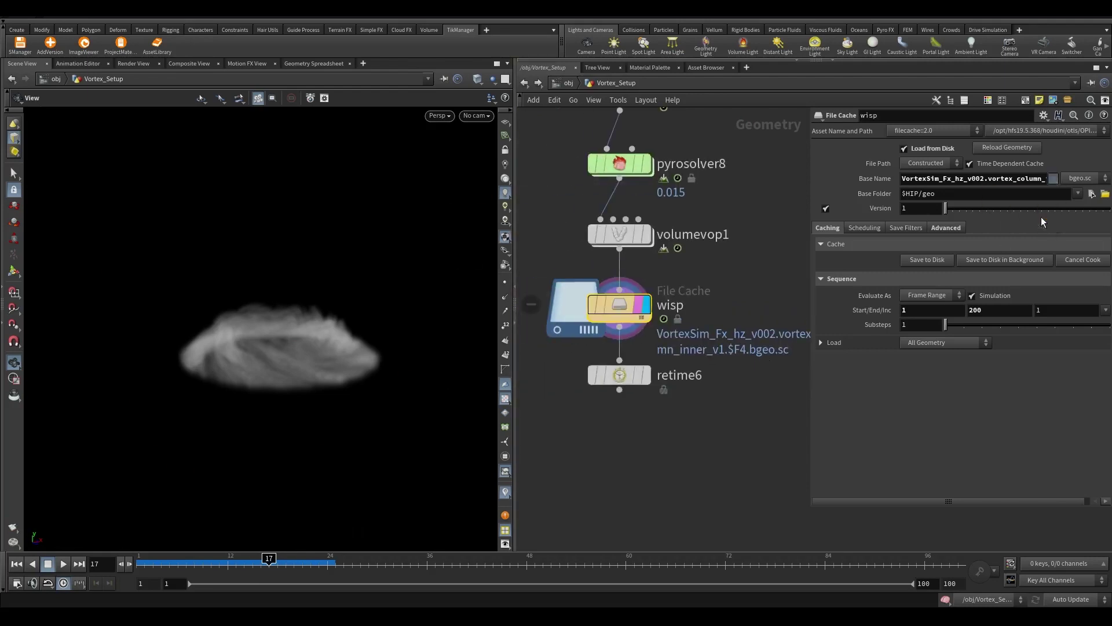
left_click(921, 260)
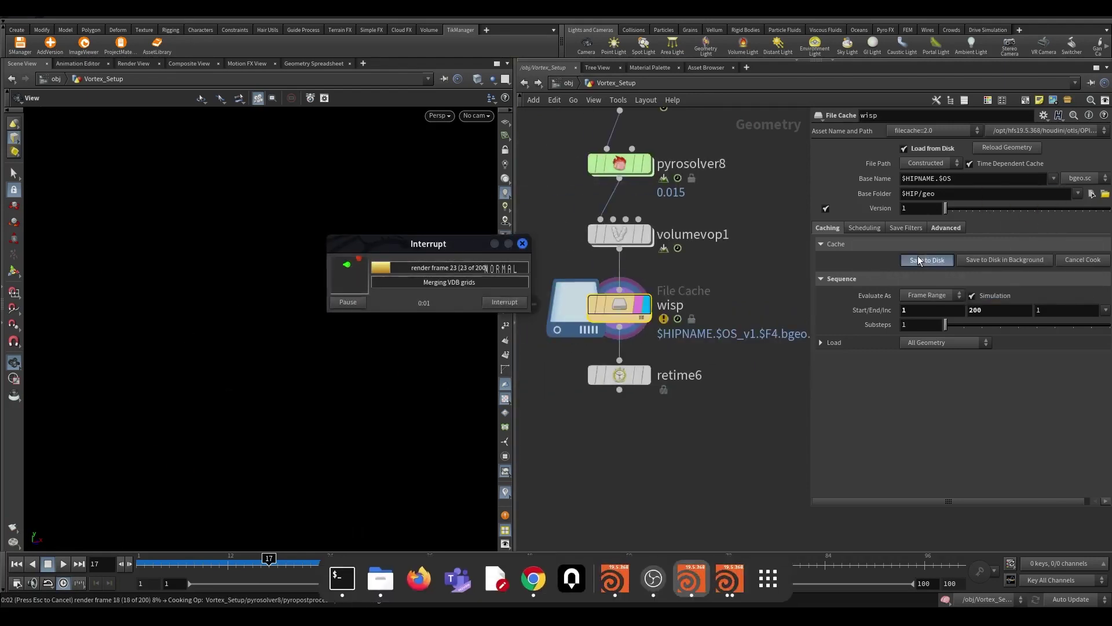